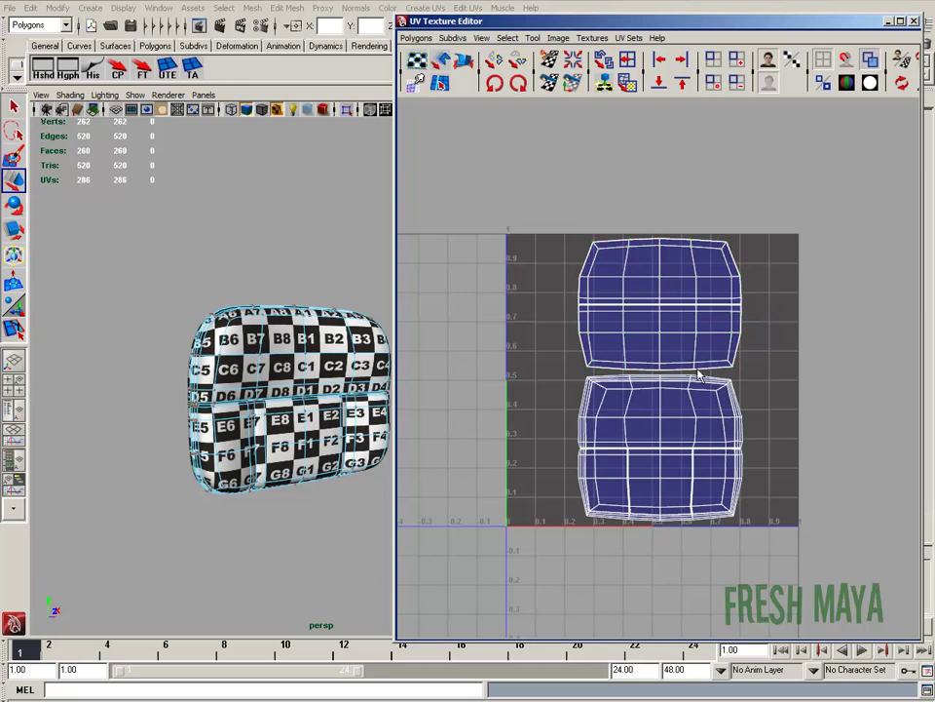
Close the UV Texture Editor and select the cushion mesh.
{"action": "scroll", "coordinate": [653, 370], "scroll_direction": "down", "scroll_amount": 2}
{"action": "left_click_drag", "start_coordinate": [341, 380], "coordinate": [362, 376], "text": "alt"}
{"action": "right_click_drag", "start_coordinate": [351, 380], "coordinate": [388, 395], "text": "alt"}
{"action": "middle_click_drag", "start_coordinate": [388, 395], "coordinate": [308, 394], "text": "alt"}
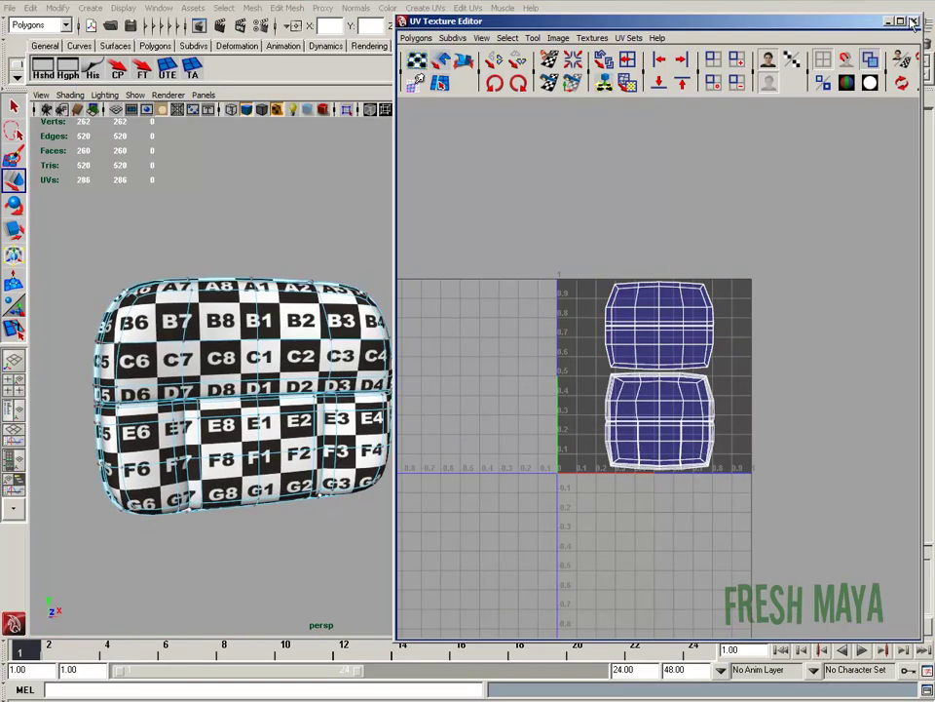
{"action": "left_click", "coordinate": [914, 22]}
{"action": "left_click", "coordinate": [301, 371]}
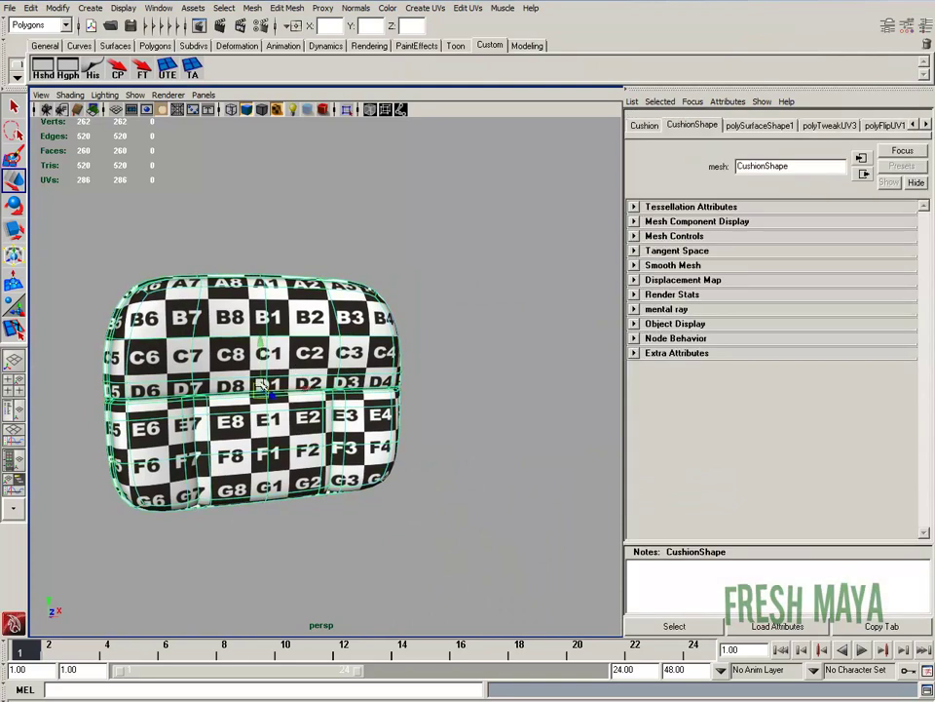
Delete the cushion's construction history and save the scene.
{"action": "left_click_drag", "start_coordinate": [301, 371], "coordinate": [336, 299], "text": "alt"}
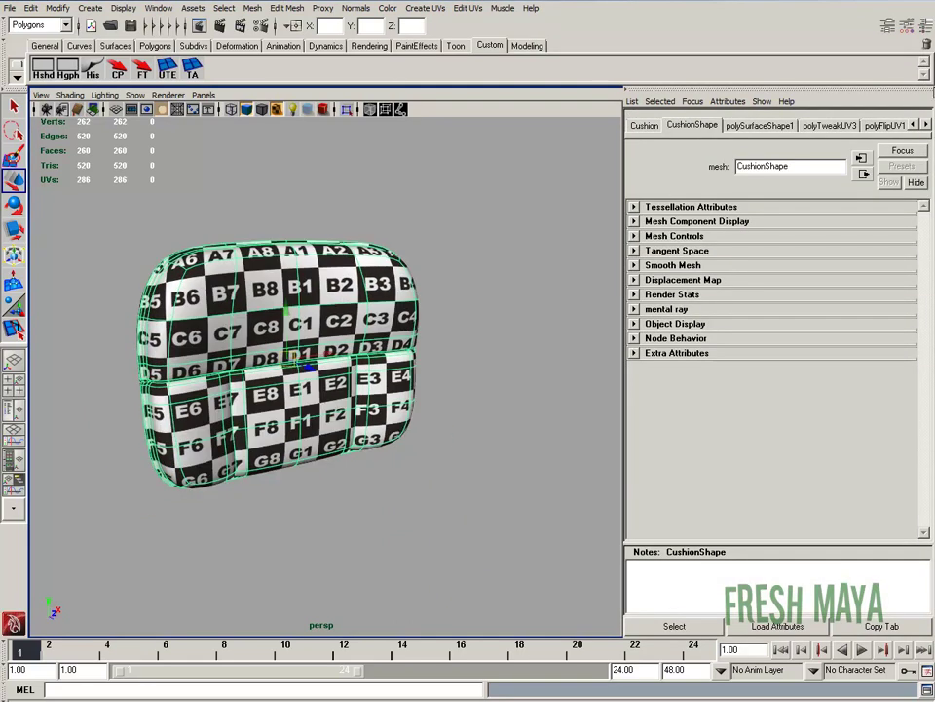
{"action": "left_click", "coordinate": [94, 72]}
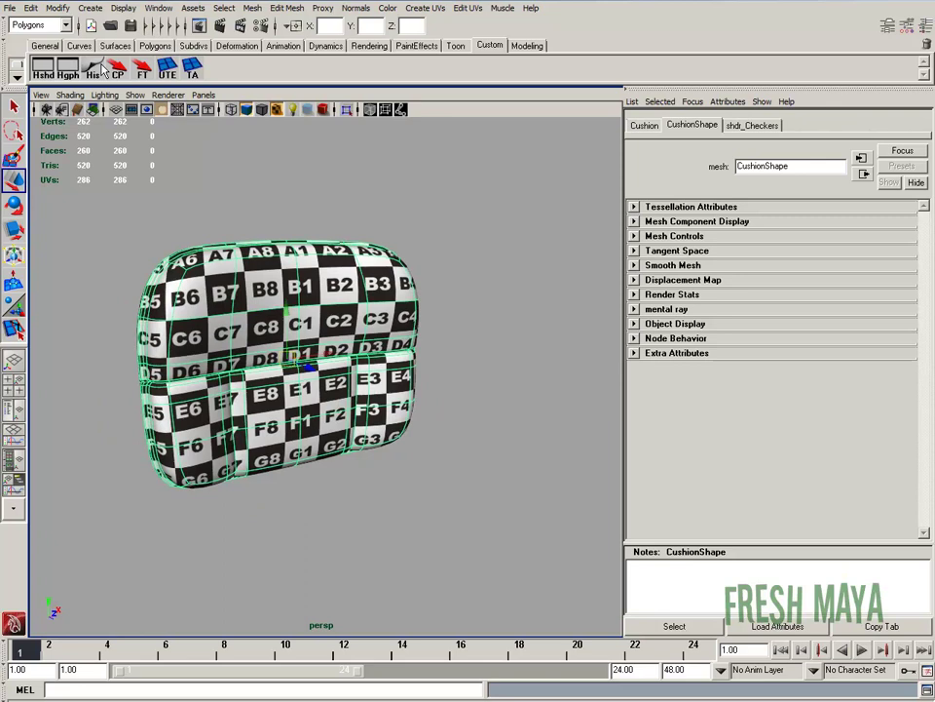
{"action": "left_click", "coordinate": [130, 26]}
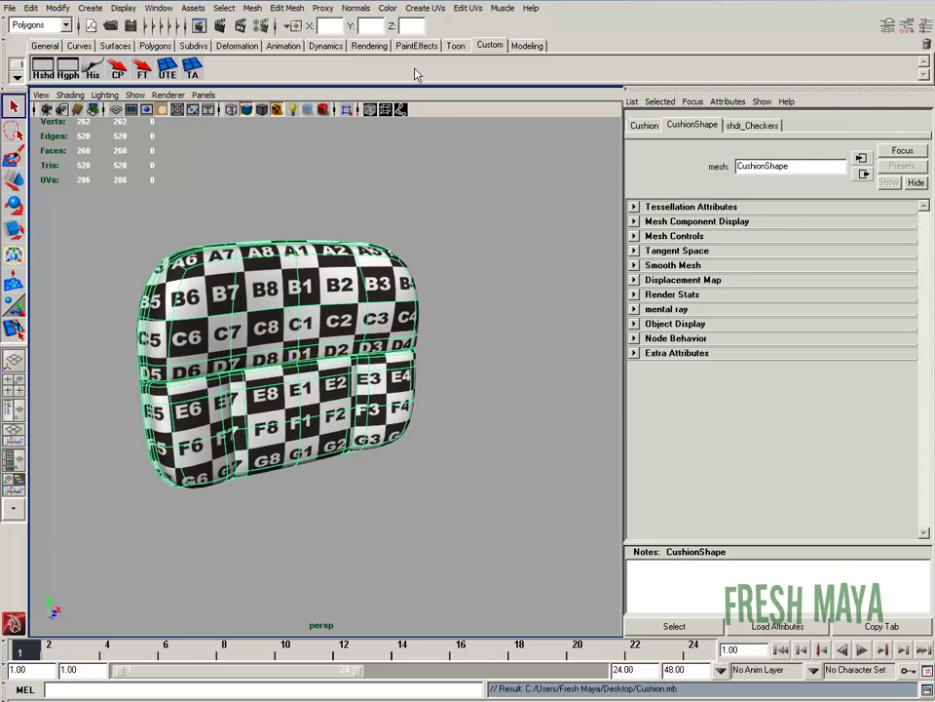
Set Repeat UV to 2 in both directions on the checker texture's 2D placement node.
{"action": "left_click", "coordinate": [753, 124]}
{"action": "left_click", "coordinate": [896, 295]}
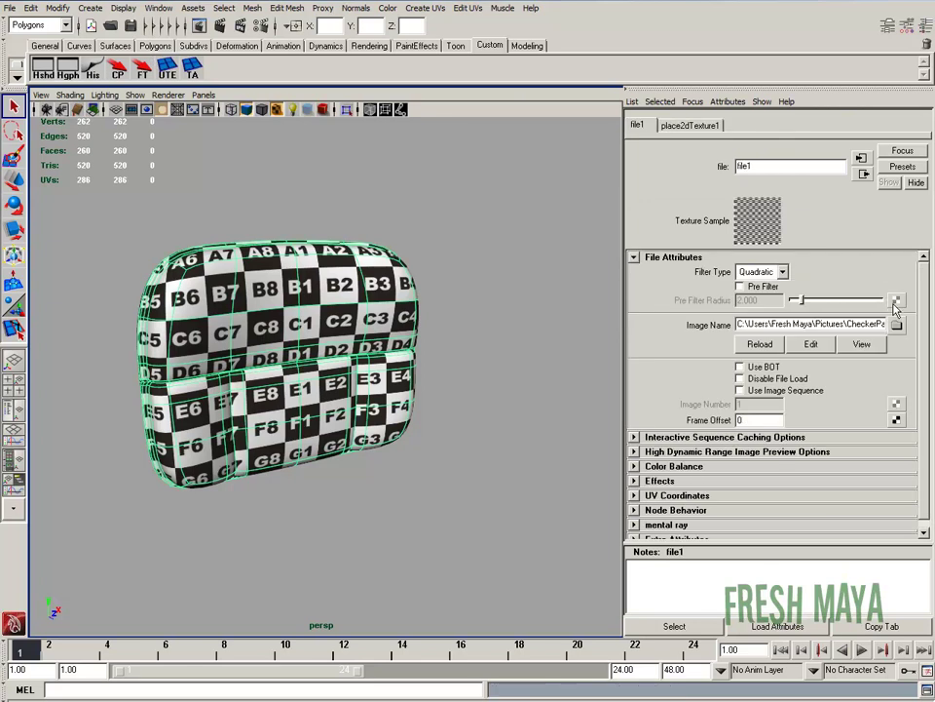
{"action": "left_click", "coordinate": [687, 125]}
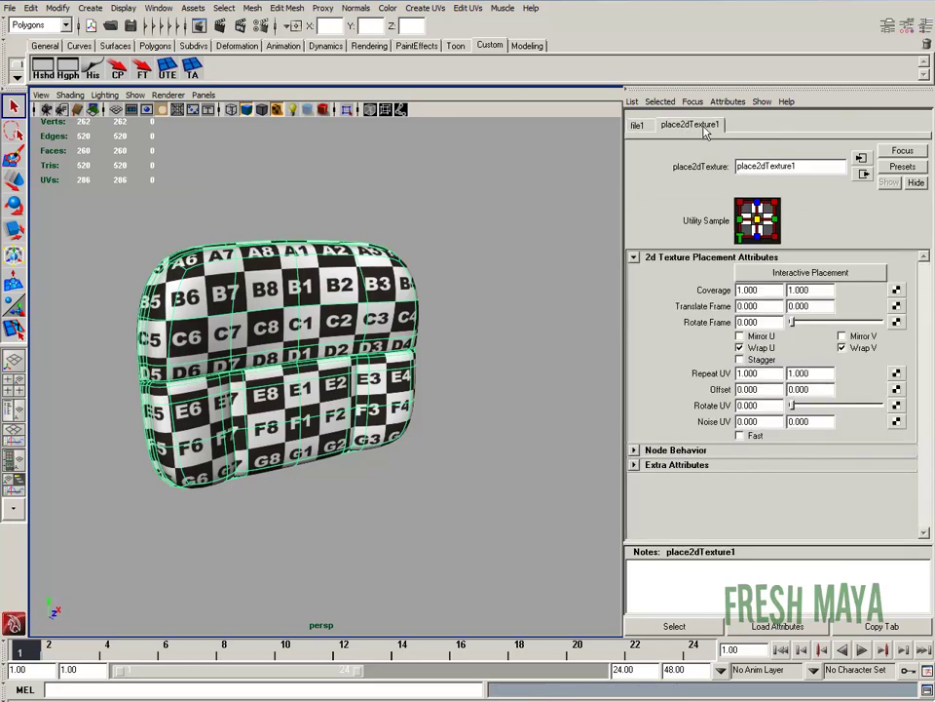
{"action": "left_click", "coordinate": [773, 372]}
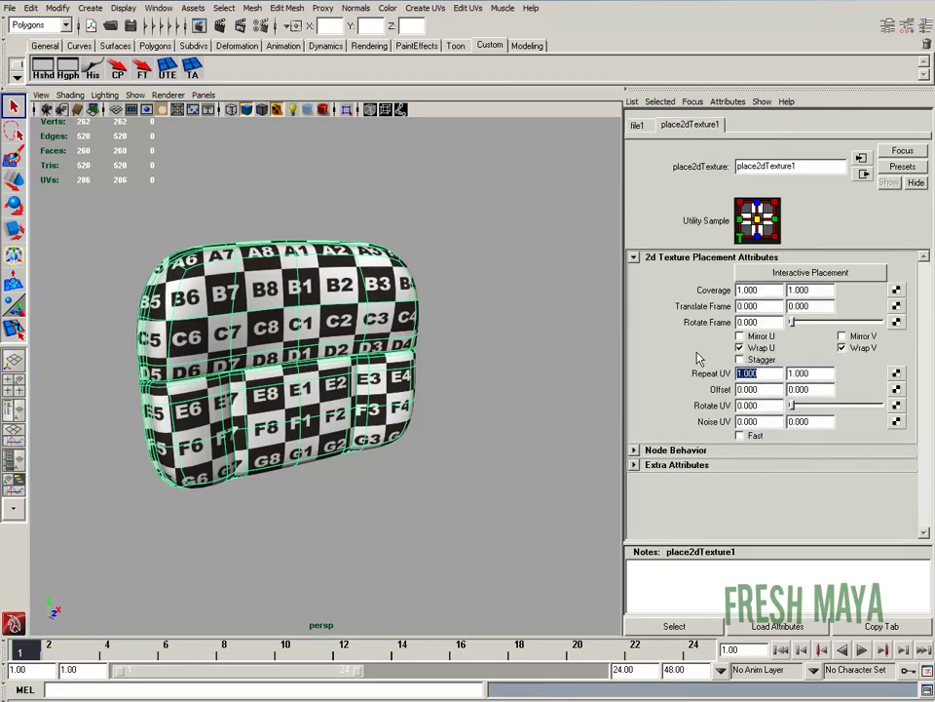
{"action": "type", "text": "2"}
{"action": "key", "text": "Tab"}
{"action": "type", "text": "2"}
{"action": "key", "text": "Return"}
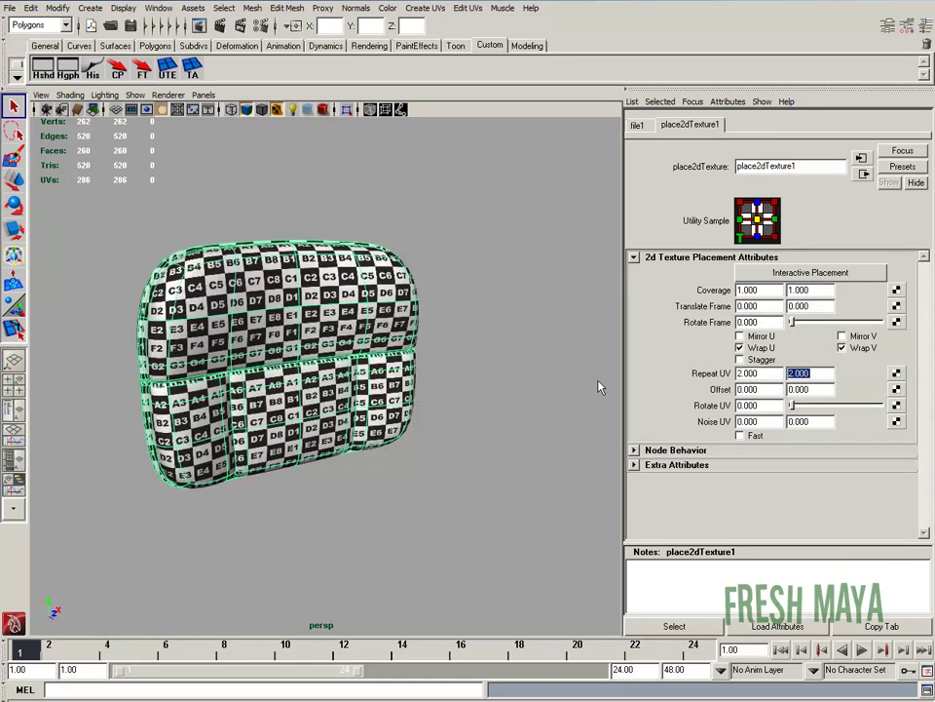
Set the checker texture's Repeat UV to 3 in both directions.
{"action": "double_click", "coordinate": [764, 373]}
{"action": "type", "text": "3"}
{"action": "key", "text": "Tab"}
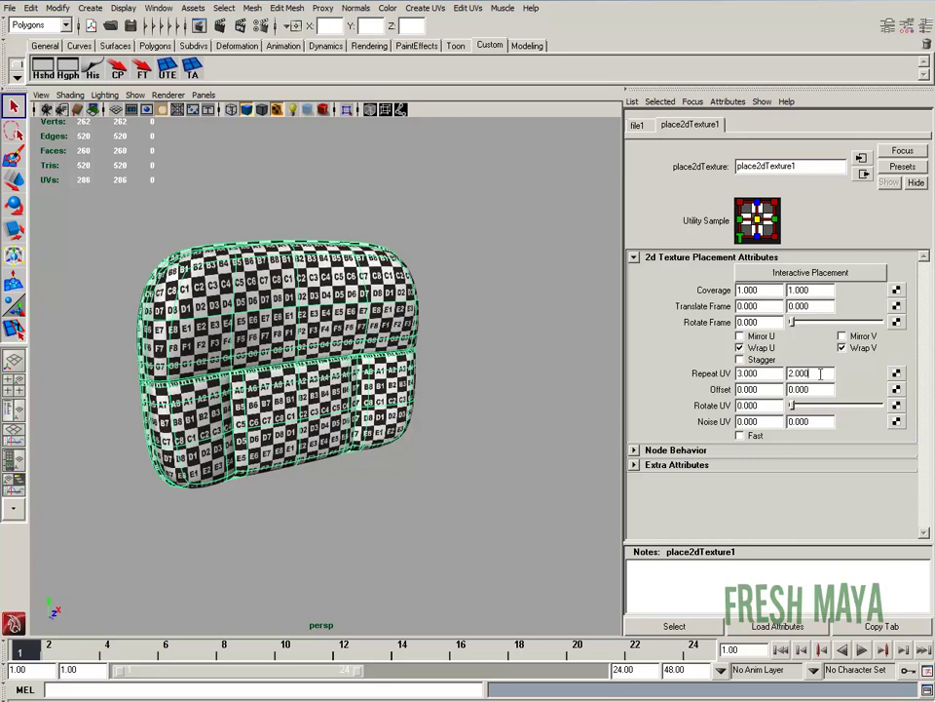
{"action": "type", "text": "3"}
{"action": "key", "text": "Return"}
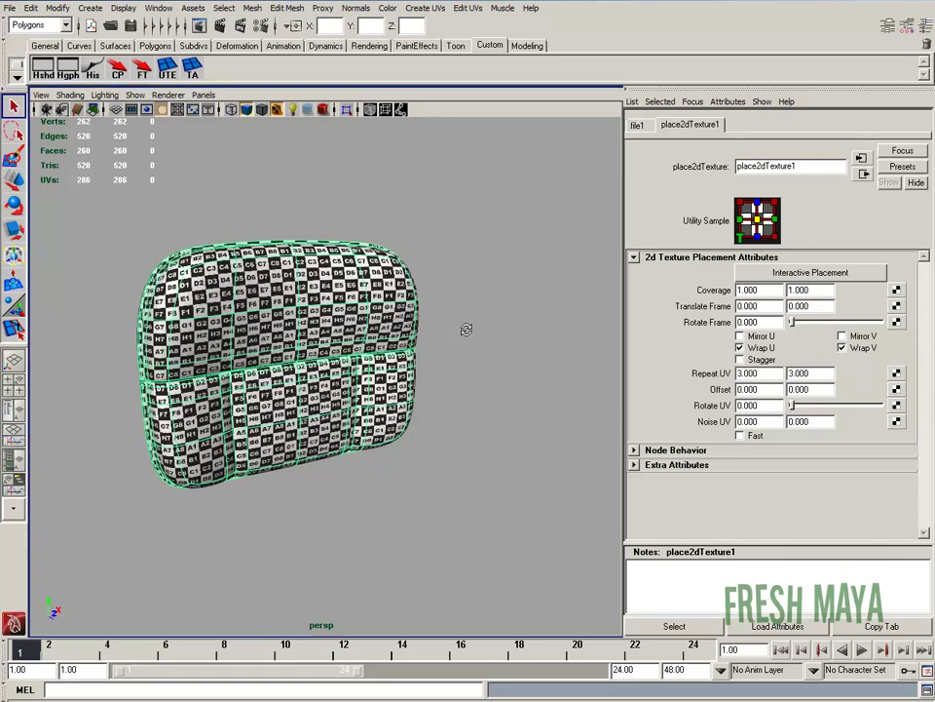
Inspect the checker pattern on the cushion's front, back and edges for UV stretching.
{"action": "scroll", "coordinate": [297, 389], "scroll_direction": "up", "scroll_amount": 2}
{"action": "left_click_drag", "start_coordinate": [295, 385], "coordinate": [314, 372], "text": "alt"}
{"action": "left_click", "coordinate": [434, 292]}
{"action": "left_click_drag", "start_coordinate": [230, 339], "coordinate": [274, 360], "text": "alt"}
{"action": "left_click_drag", "start_coordinate": [363, 308], "coordinate": [340, 459], "text": "alt"}
{"action": "right_click_drag", "start_coordinate": [340, 459], "coordinate": [447, 408], "text": "alt"}
{"action": "mouse_move", "coordinate": [468, 407]}
{"action": "left_mouse_down", "text": "alt"}
{"action": "mouse_move", "coordinate": [539, 357]}
{"action": "mouse_move", "coordinate": [513, 400]}
{"action": "mouse_move", "coordinate": [480, 407]}
{"action": "left_mouse_up", "text": "alt"}
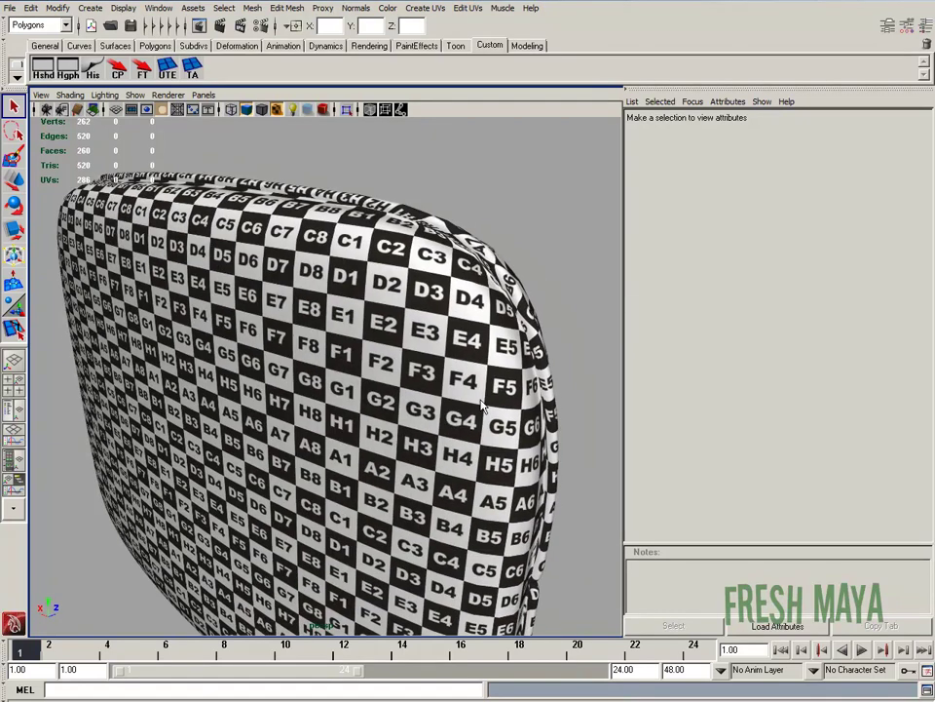
{"action": "left_click_drag", "start_coordinate": [431, 303], "coordinate": [374, 374], "text": "alt"}
Review the mesh Smooth options with the cushion selected and close them without applying.
{"action": "left_click", "coordinate": [360, 397]}
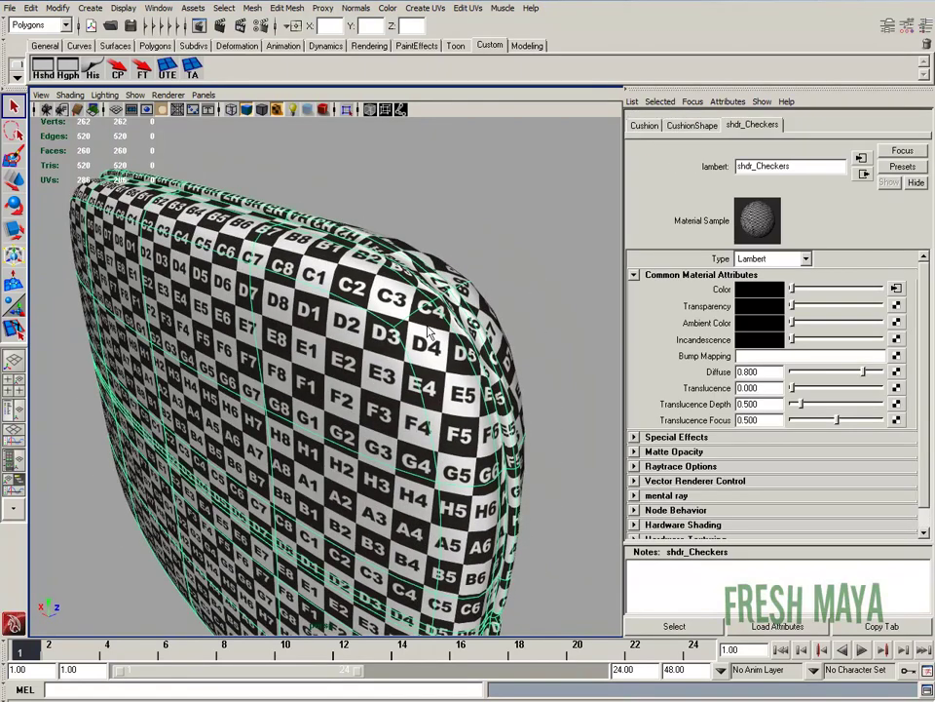
{"action": "left_click", "coordinate": [456, 237]}
{"action": "left_click", "coordinate": [367, 346]}
{"action": "left_click", "coordinate": [255, 9]}
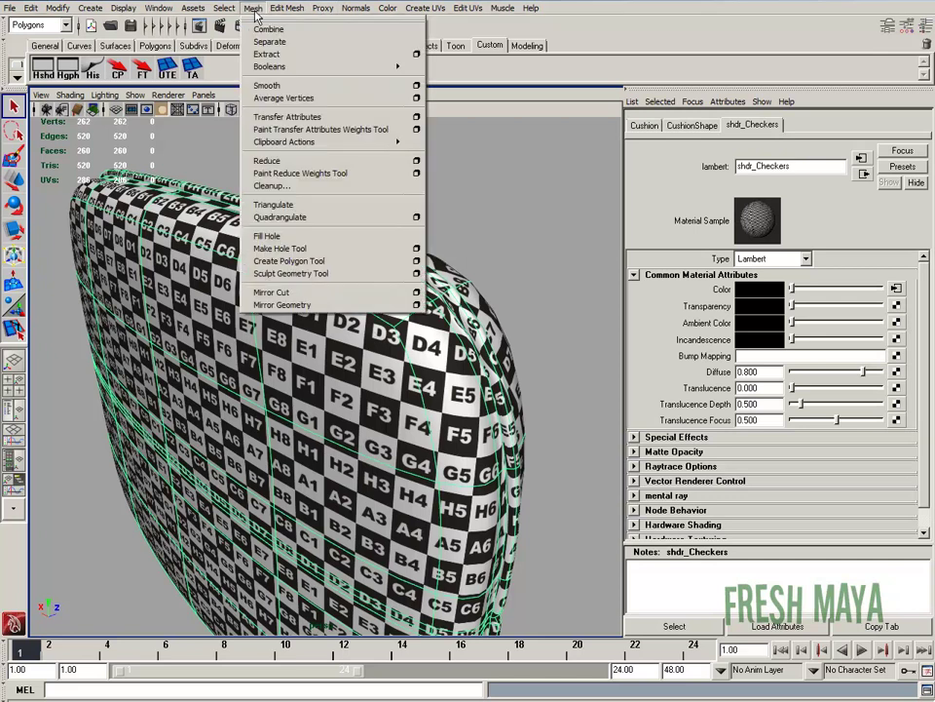
{"action": "left_click", "coordinate": [417, 86]}
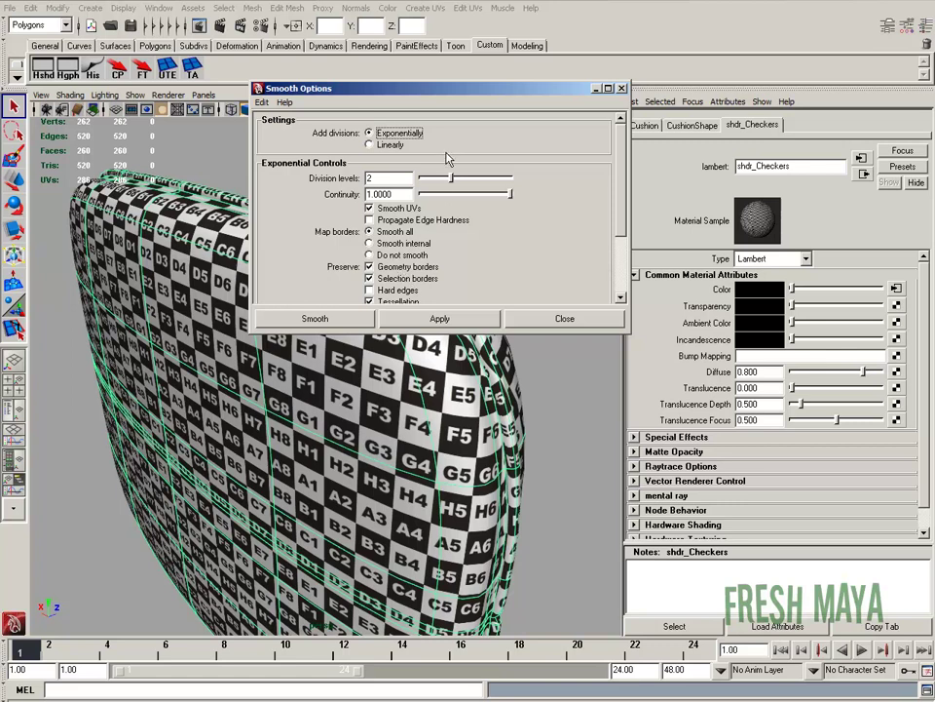
{"action": "left_click", "coordinate": [569, 320]}
Examine the checker pattern on the cushion's front and look over the material assignment commands for the mesh.
{"action": "scroll", "coordinate": [398, 316], "scroll_direction": "down", "scroll_amount": 5}
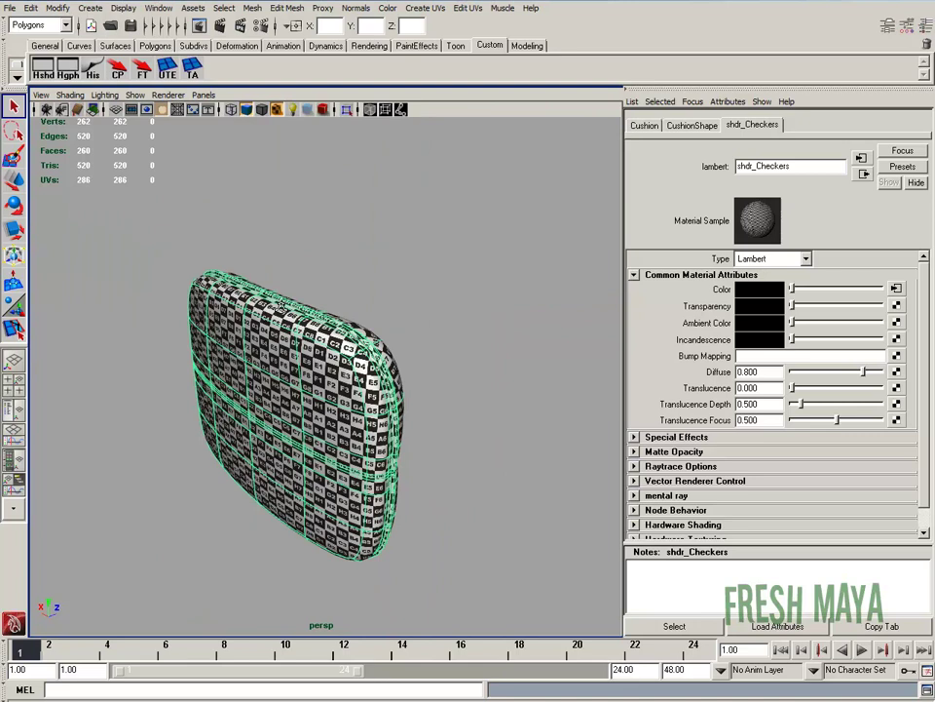
{"action": "left_click_drag", "start_coordinate": [281, 308], "coordinate": [341, 343], "text": "alt"}
{"action": "left_click", "coordinate": [107, 317]}
{"action": "scroll", "coordinate": [292, 307], "scroll_direction": "up", "scroll_amount": 4}
{"action": "scroll", "coordinate": [357, 313], "scroll_direction": "down", "scroll_amount": 3}
{"action": "scroll", "coordinate": [374, 359], "scroll_direction": "up", "scroll_amount": 3}
{"action": "left_click", "coordinate": [321, 298]}
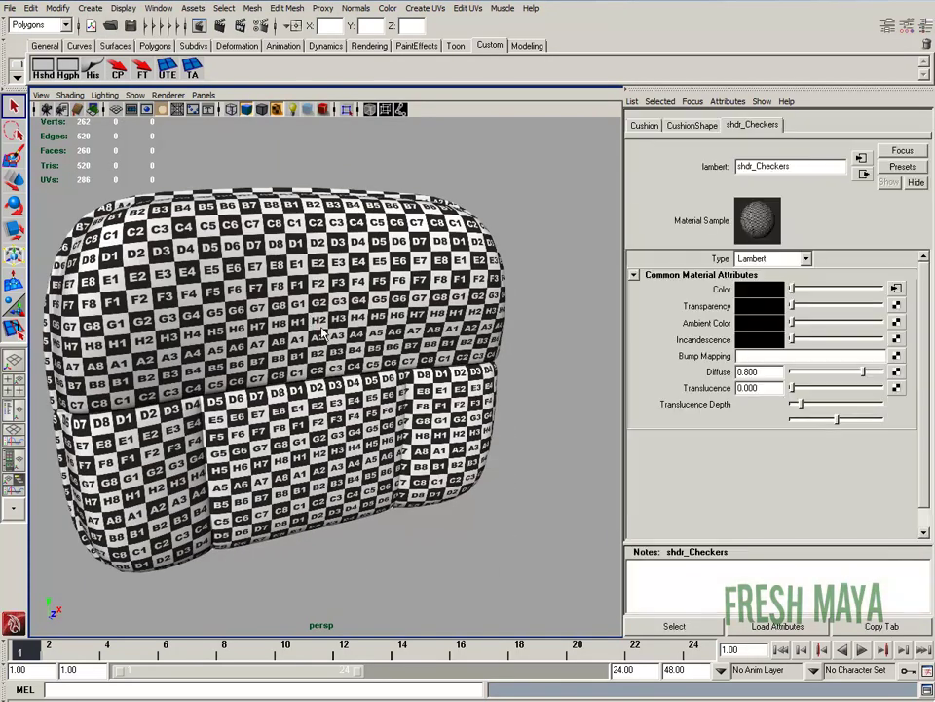
{"action": "right_click", "coordinate": [320, 296]}
{"action": "mouse_move", "coordinate": [327, 521]}
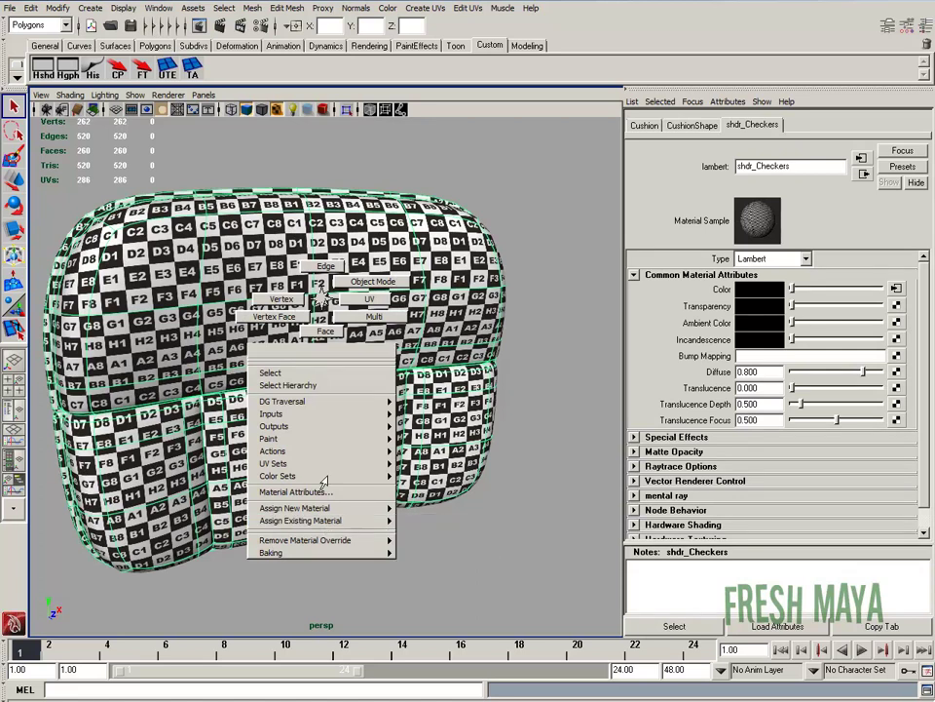
{"action": "left_click", "coordinate": [274, 317]}
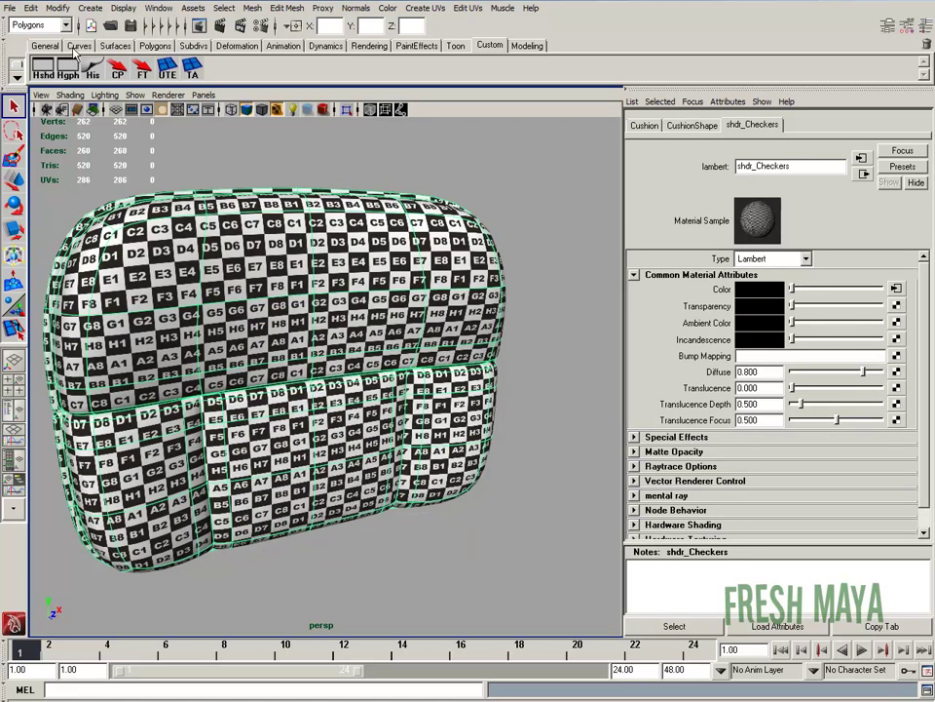
Create a new Lambert material in the Hypershade and rename it shdr_Chair.
{"action": "left_click", "coordinate": [42, 71]}
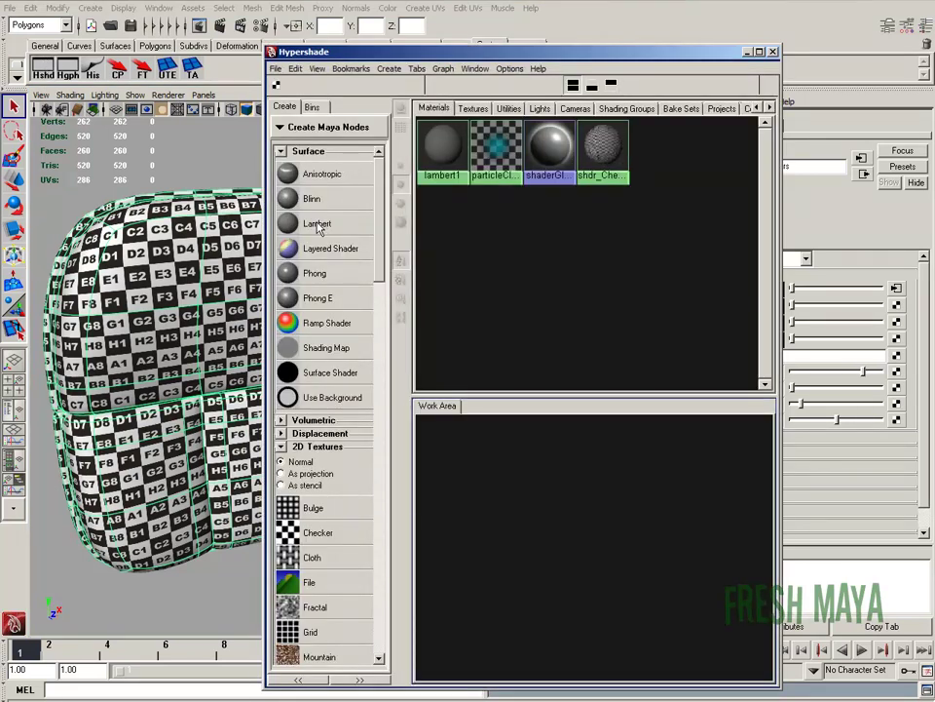
{"action": "left_click", "coordinate": [316, 225]}
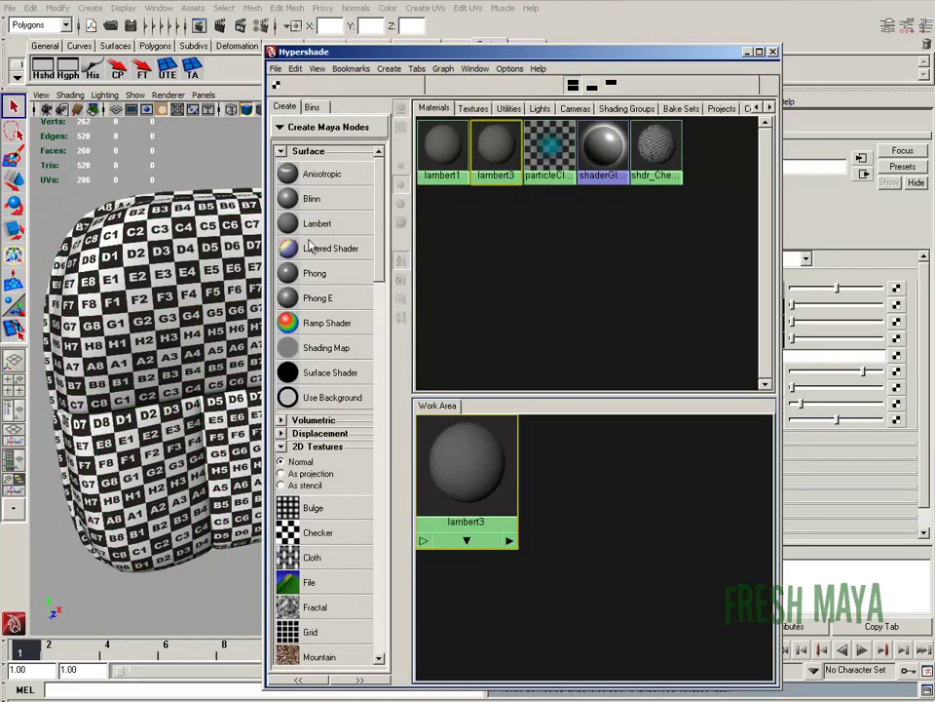
{"action": "left_click_drag", "start_coordinate": [458, 476], "coordinate": [532, 490]}
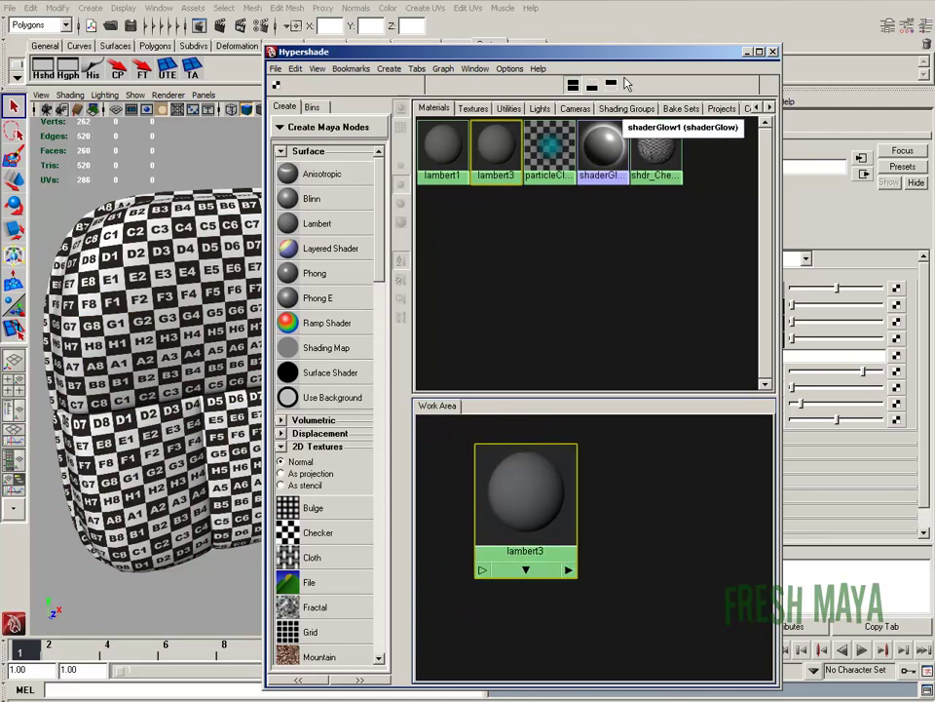
{"action": "left_click_drag", "start_coordinate": [646, 52], "coordinate": [493, 9]}
{"action": "left_click", "coordinate": [802, 163]}
{"action": "left_click_drag", "start_coordinate": [803, 164], "coordinate": [706, 153]}
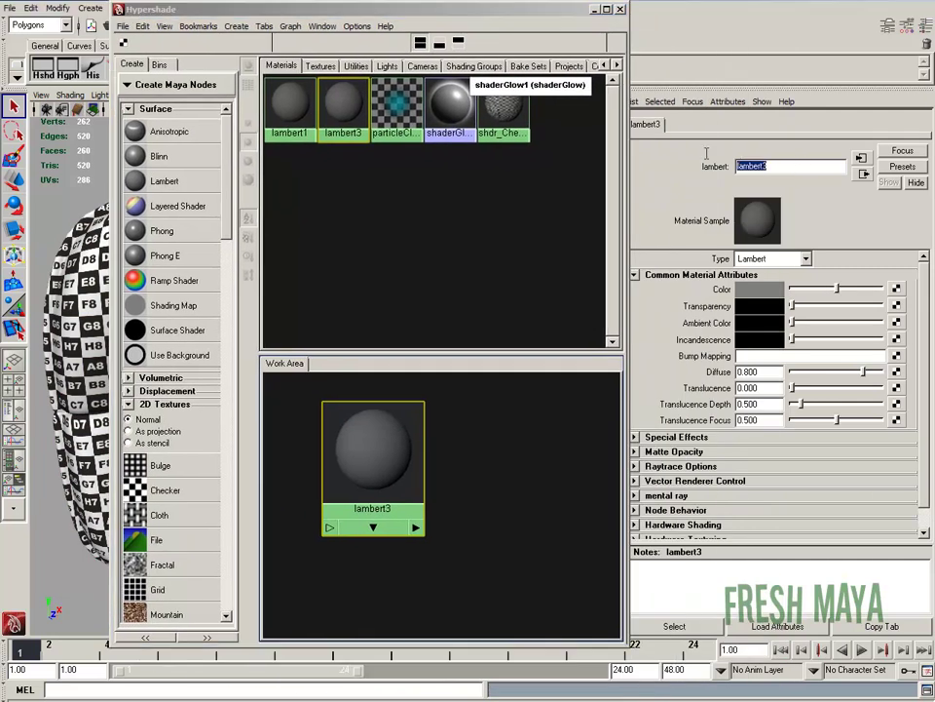
{"action": "type", "text": "shdr_Chair"}
{"action": "key", "text": "Return"}
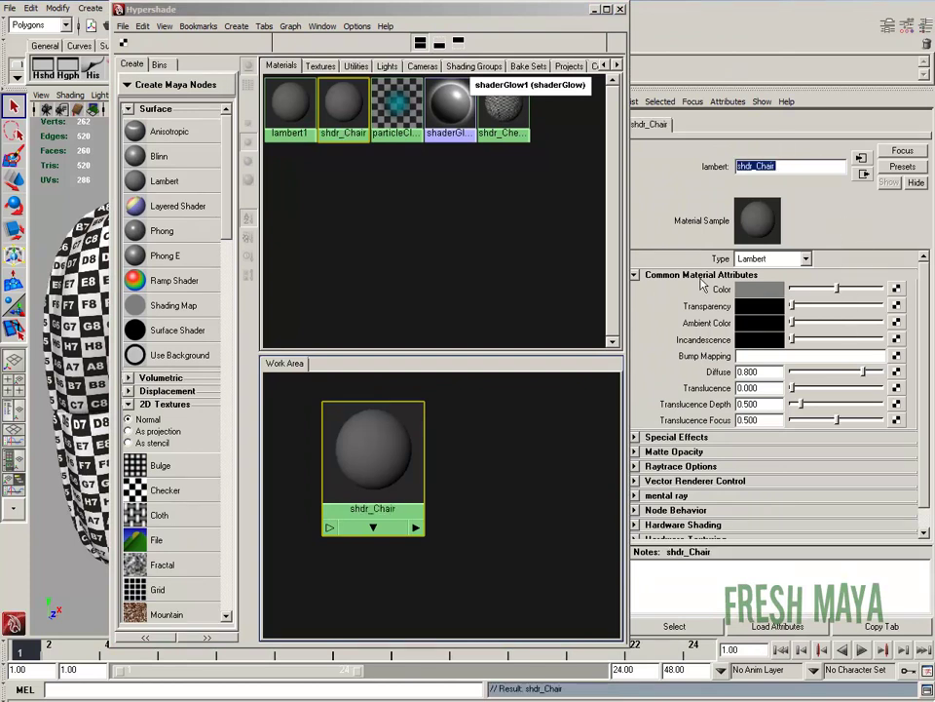
Connect a file texture to the Color of shdr_Chair and load the Cushion_Texture image into it.
{"action": "left_click", "coordinate": [897, 290]}
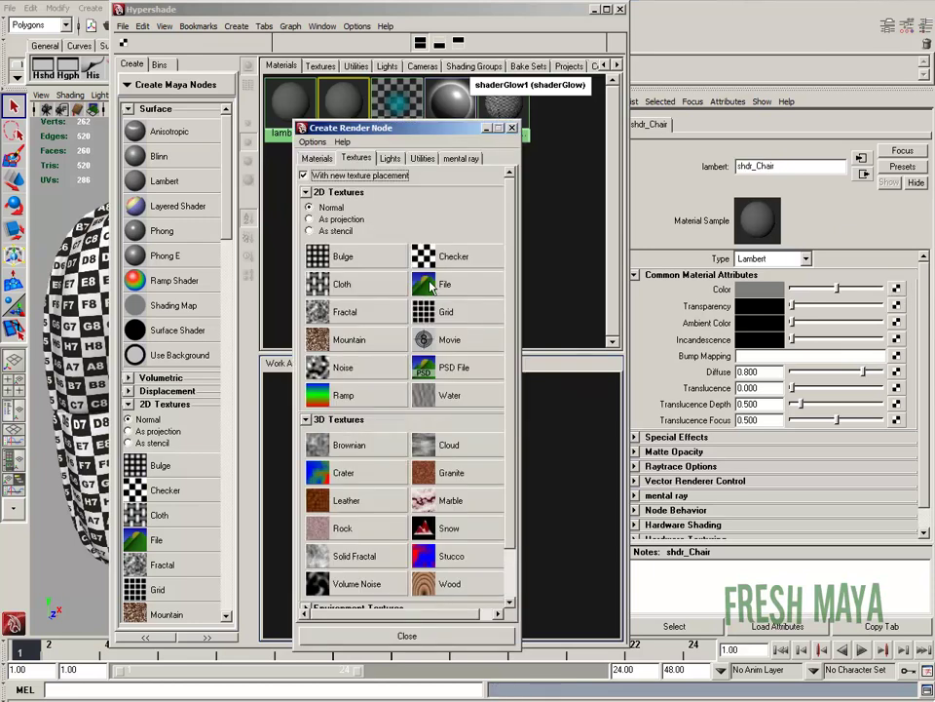
{"action": "left_click", "coordinate": [399, 339]}
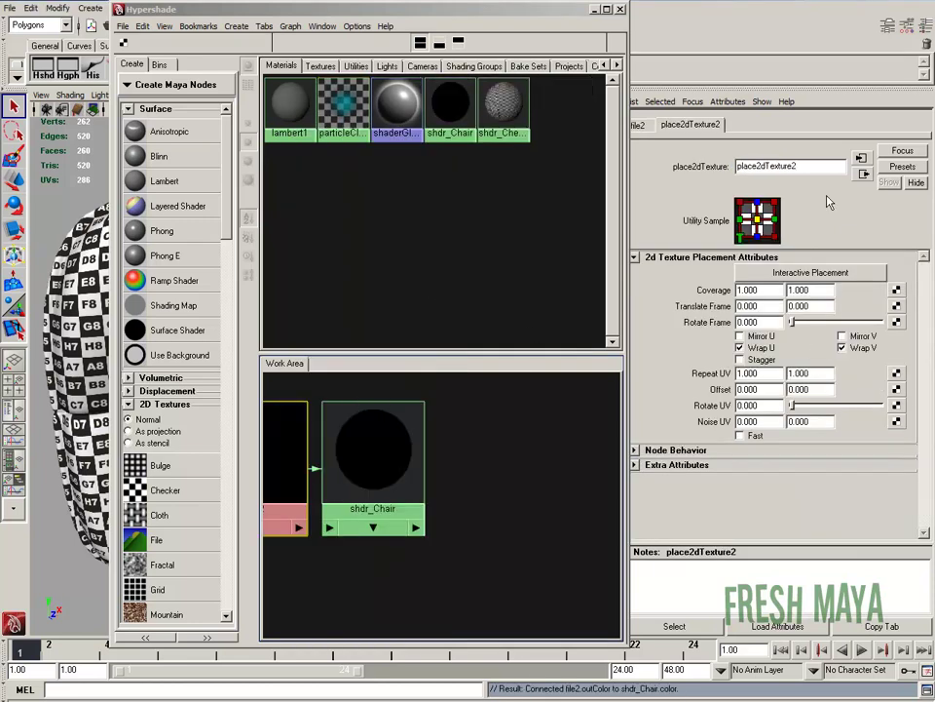
{"action": "left_click", "coordinate": [638, 127]}
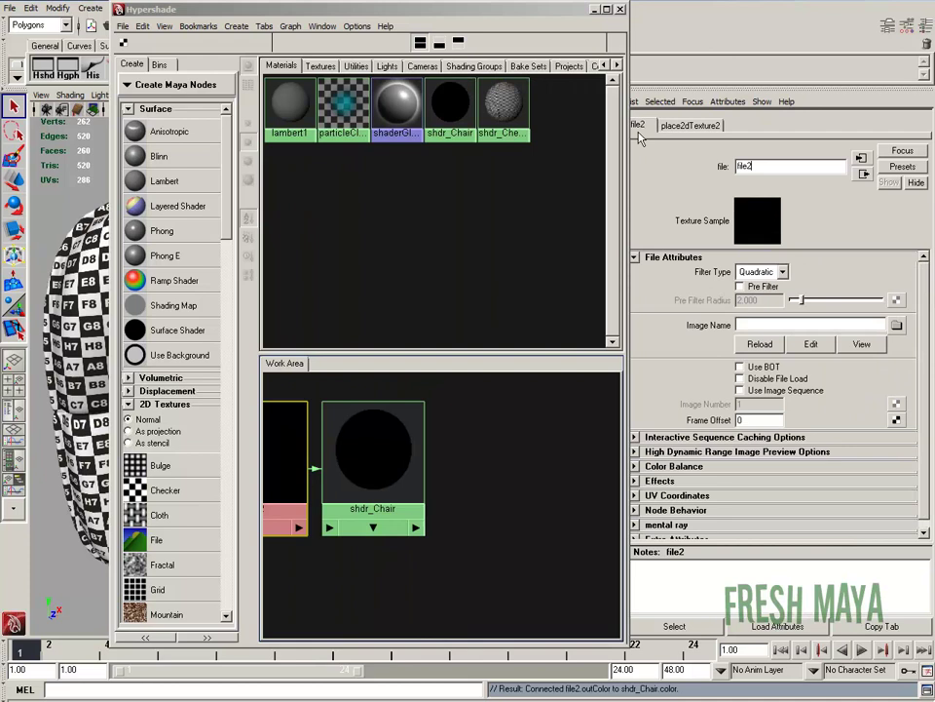
{"action": "left_click_drag", "start_coordinate": [514, 13], "coordinate": [461, 18]}
{"action": "left_click", "coordinate": [690, 124]}
{"action": "left_click", "coordinate": [648, 124]}
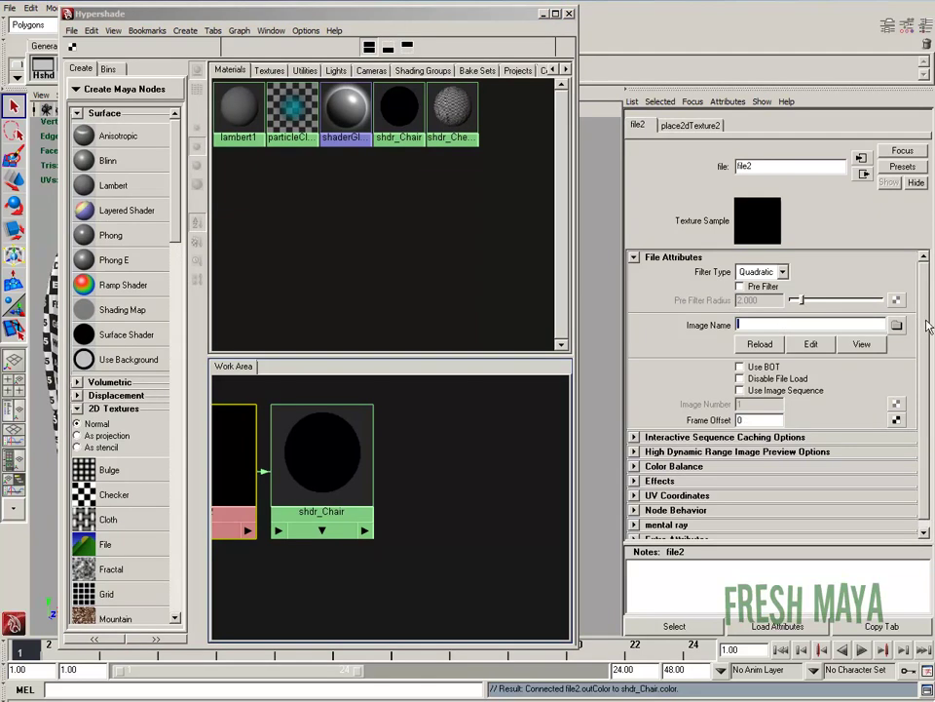
{"action": "left_click", "coordinate": [897, 325]}
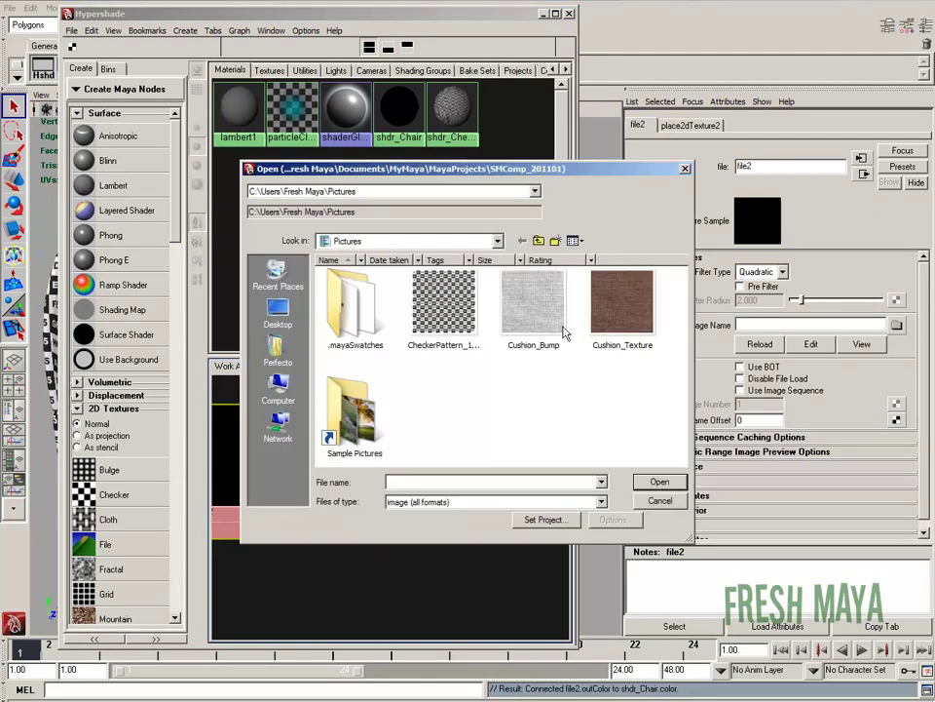
{"action": "left_click", "coordinate": [612, 310]}
{"action": "left_click", "coordinate": [660, 483]}
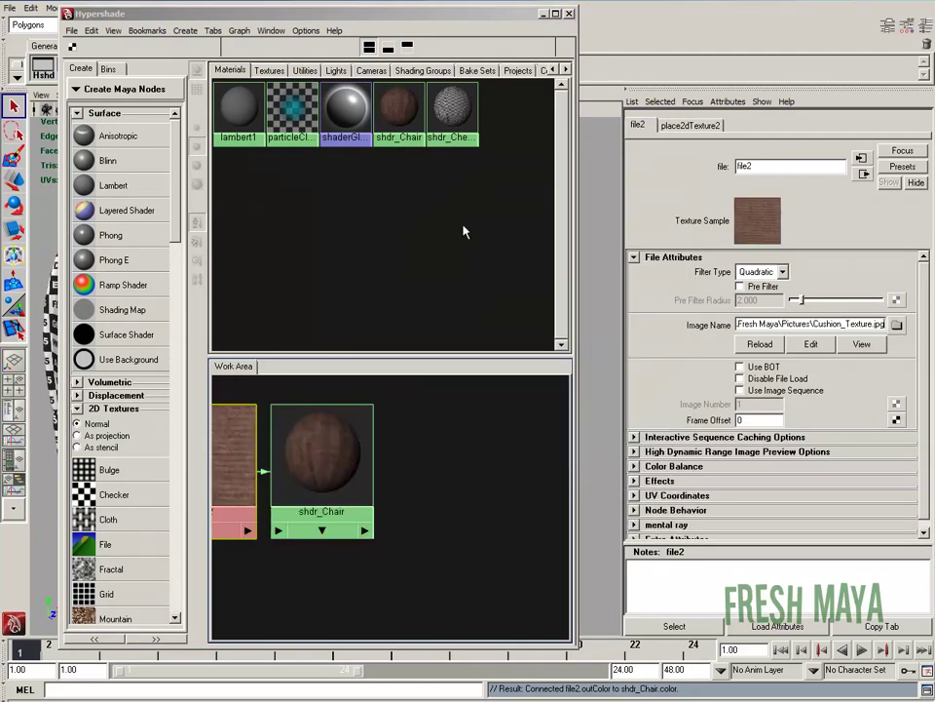
Connect a file texture to the Bump Mapping of shdr_Chair and show that texture's file attributes.
{"action": "left_click", "coordinate": [864, 174]}
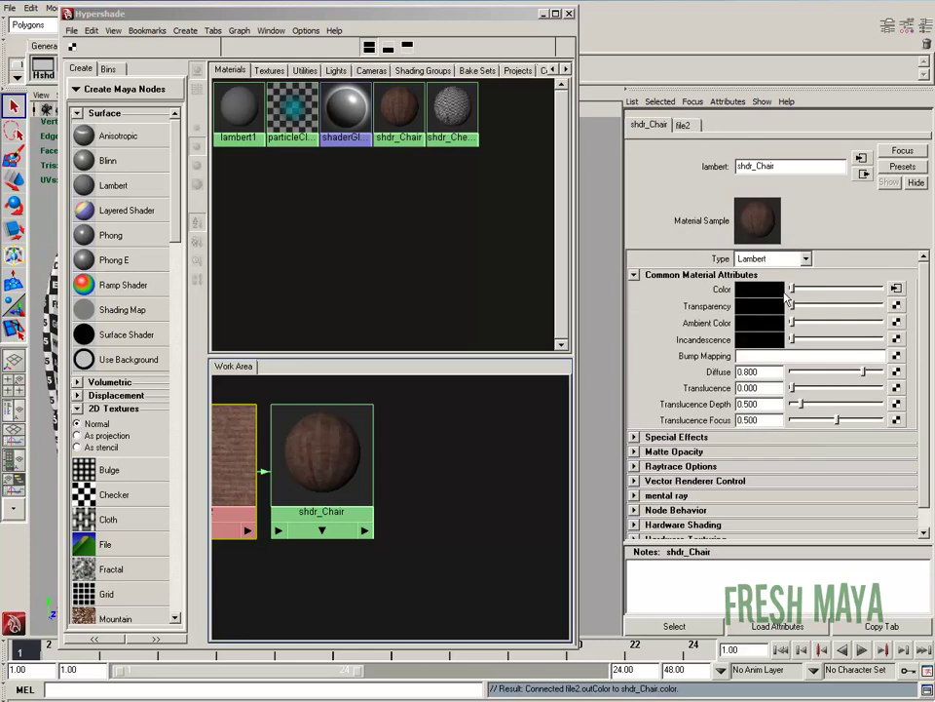
{"action": "left_click", "coordinate": [894, 356]}
{"action": "left_click", "coordinate": [439, 295]}
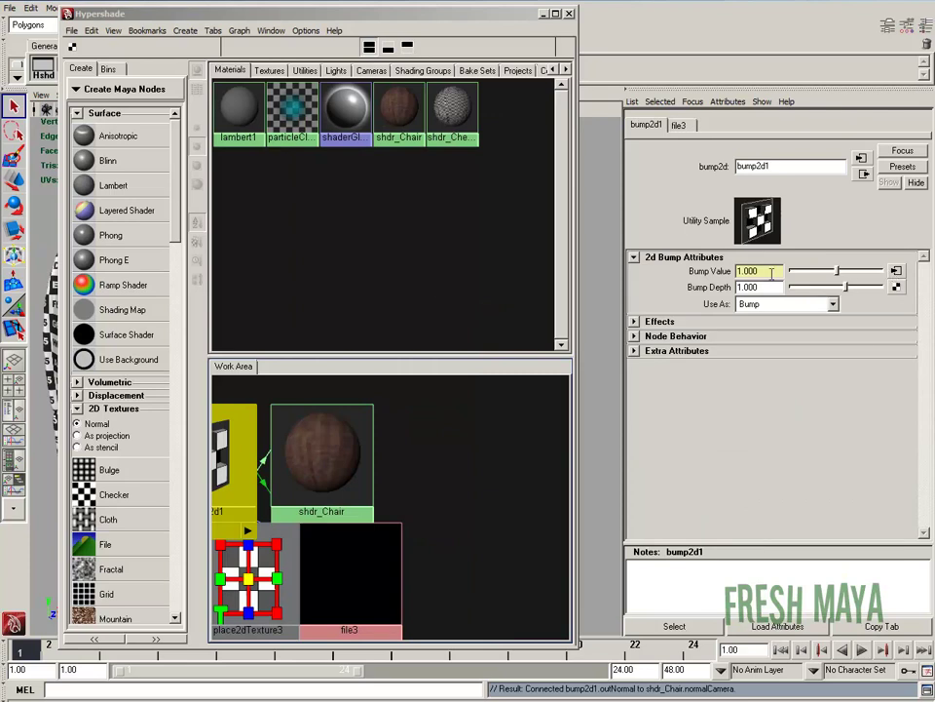
{"action": "left_click", "coordinate": [897, 275]}
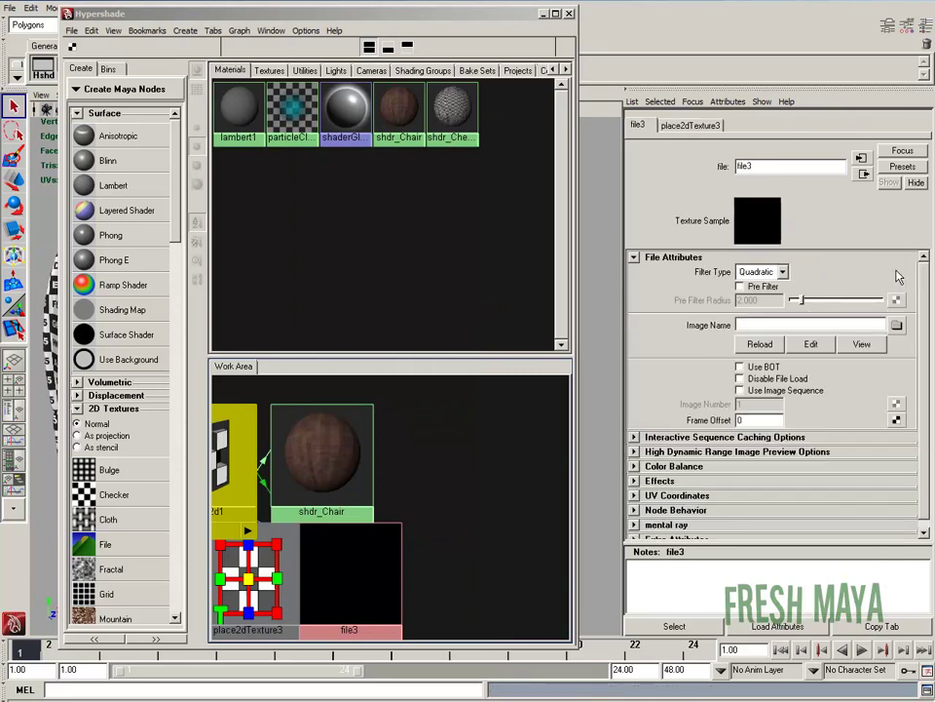
Load the Cushion_Bump image into the bump file texture.
{"action": "left_click", "coordinate": [690, 125]}
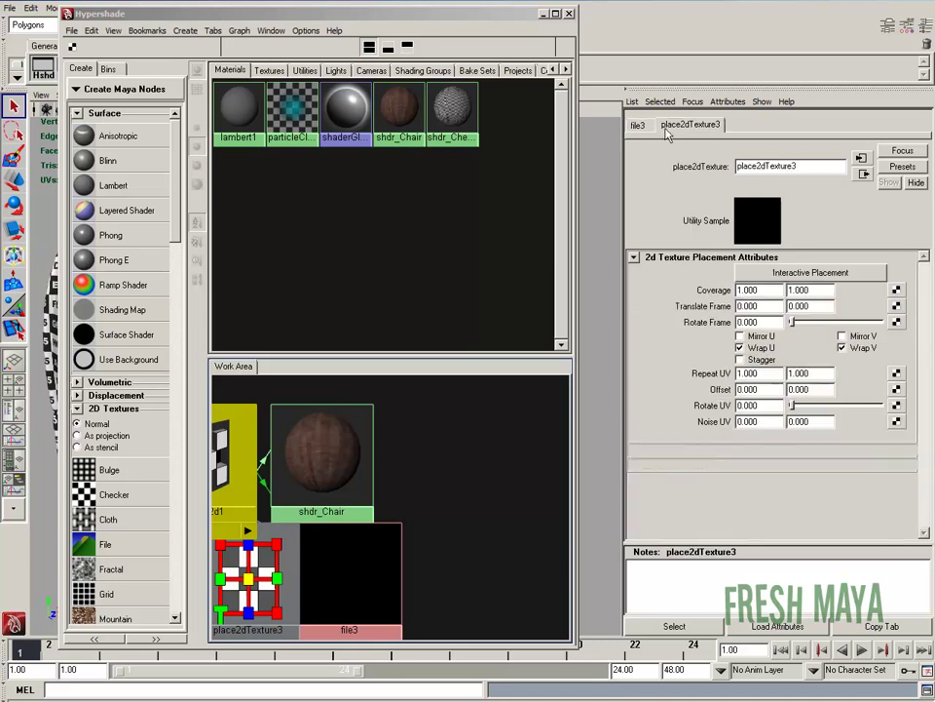
{"action": "left_click", "coordinate": [639, 126]}
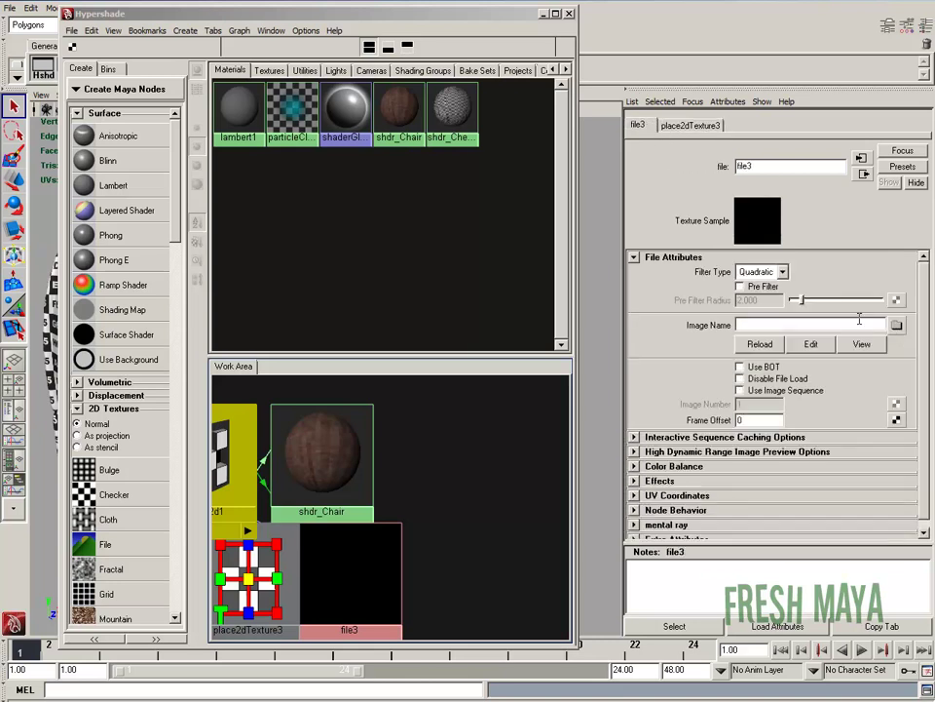
{"action": "left_click", "coordinate": [896, 325]}
{"action": "left_click", "coordinate": [517, 308]}
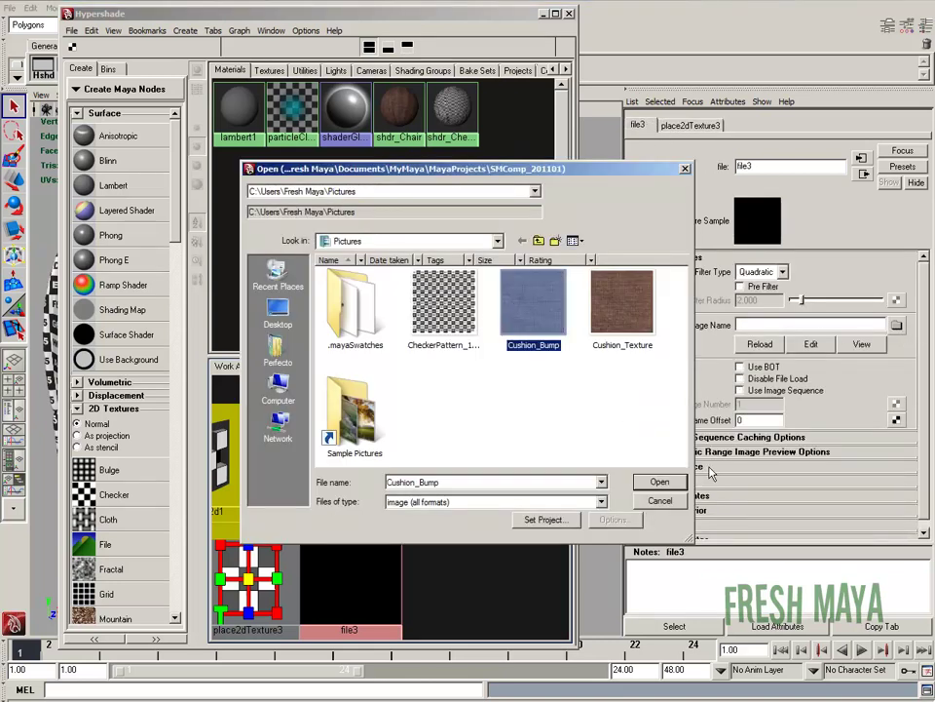
{"action": "left_click", "coordinate": [670, 483]}
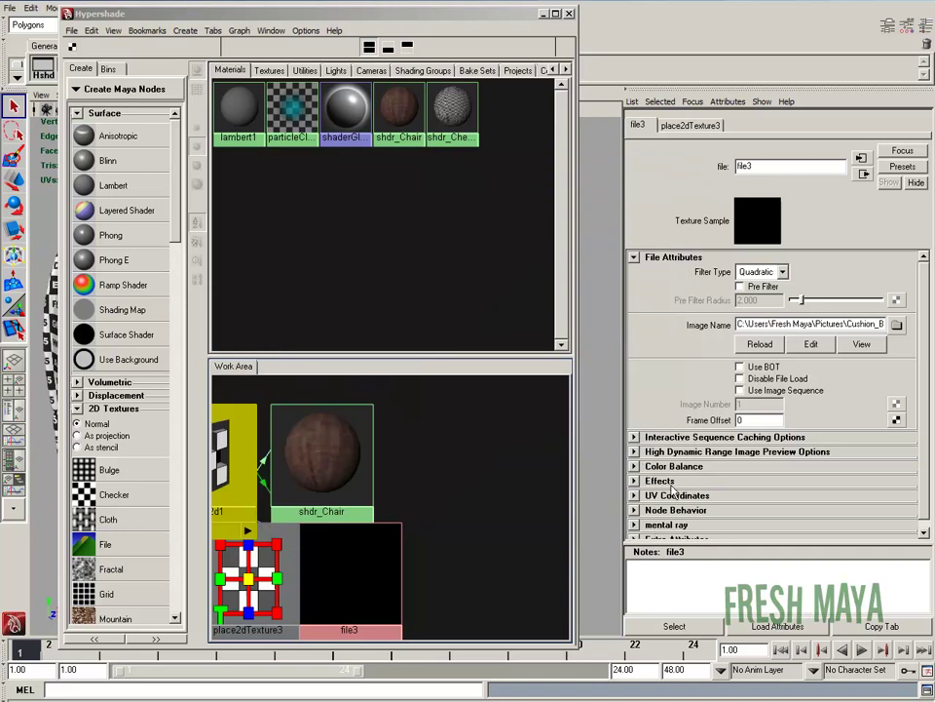
{"action": "left_click", "coordinate": [690, 126]}
{"action": "left_click", "coordinate": [639, 125]}
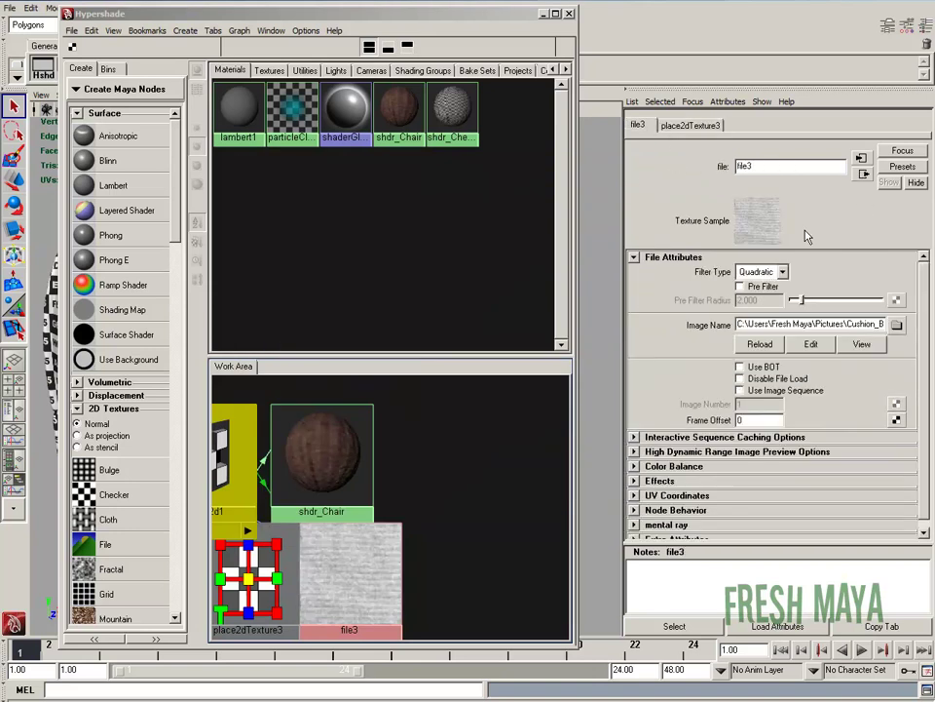
Set the Bump Depth of the shdr_Chair bump node to 0.1.
{"action": "left_click", "coordinate": [862, 174]}
{"action": "left_click_drag", "start_coordinate": [768, 287], "coordinate": [704, 305]}
{"action": "type", "text": "0.1"}
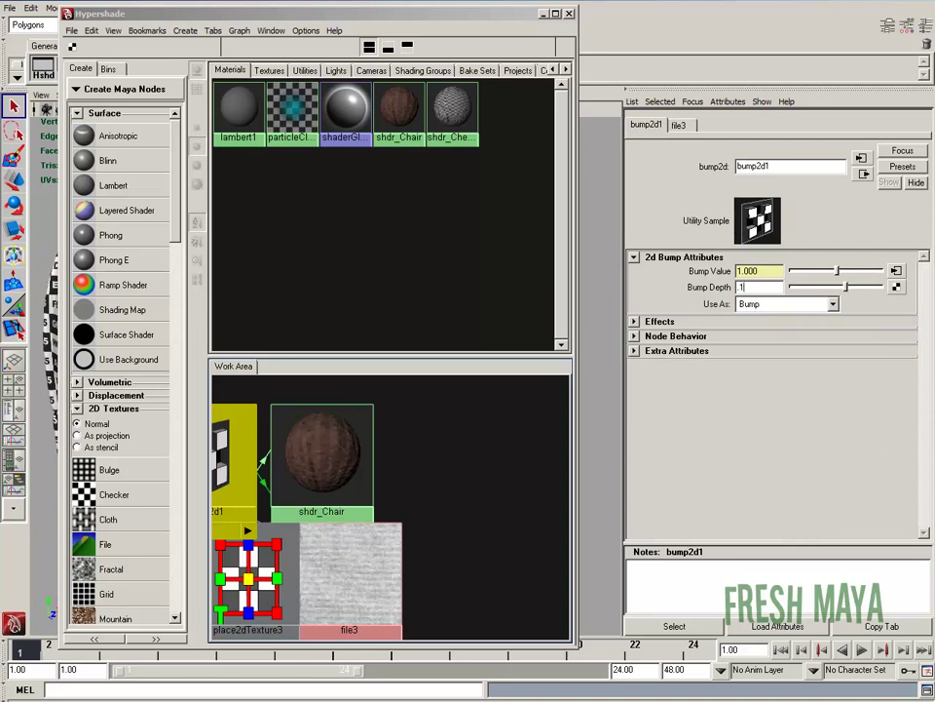
{"action": "key", "text": "Return"}
Set the Filter Type of the shdr_Chair color file texture to Off.
{"action": "left_click", "coordinate": [864, 175]}
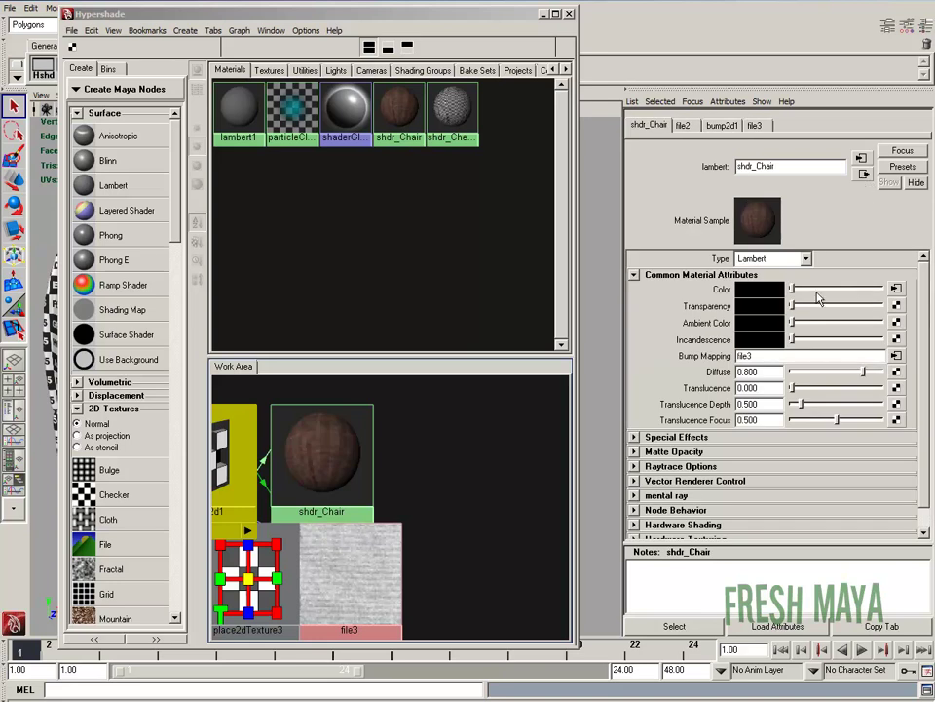
{"action": "left_click", "coordinate": [896, 288]}
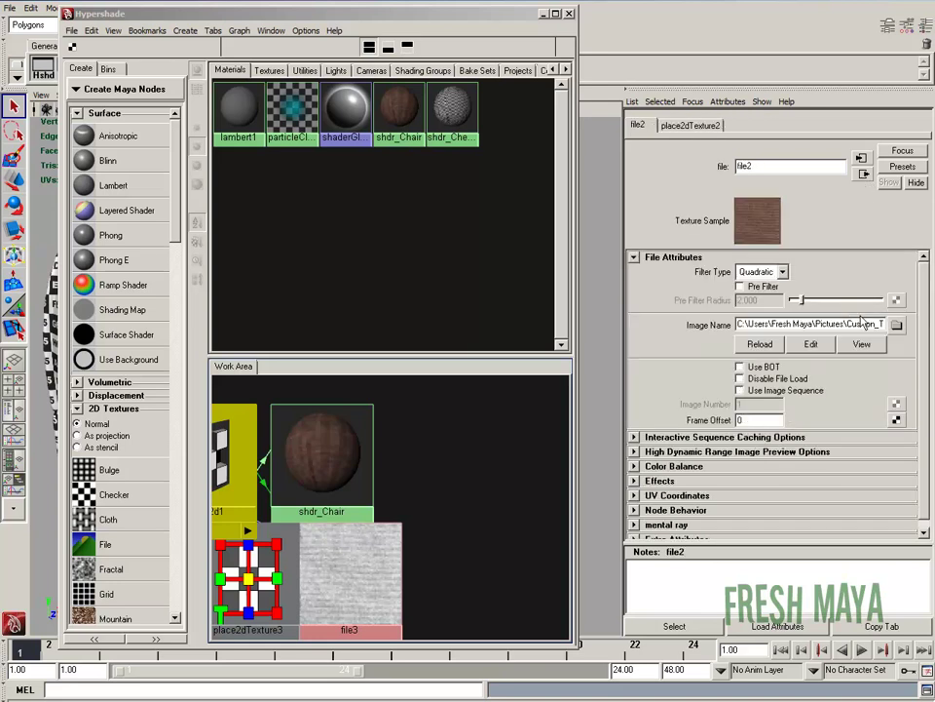
{"action": "left_click", "coordinate": [783, 273]}
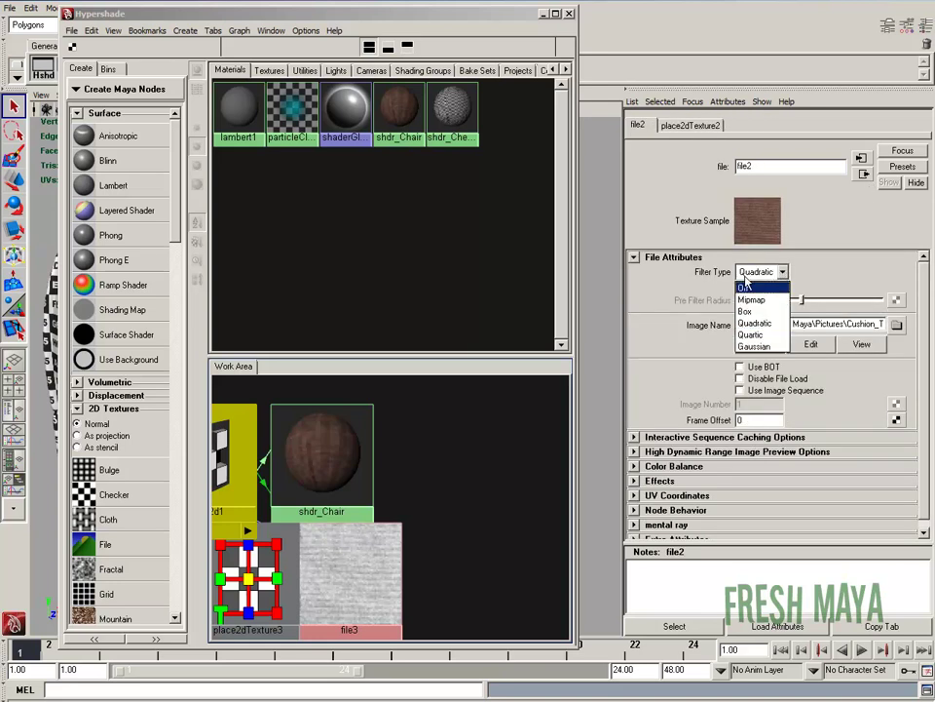
{"action": "left_click", "coordinate": [755, 290]}
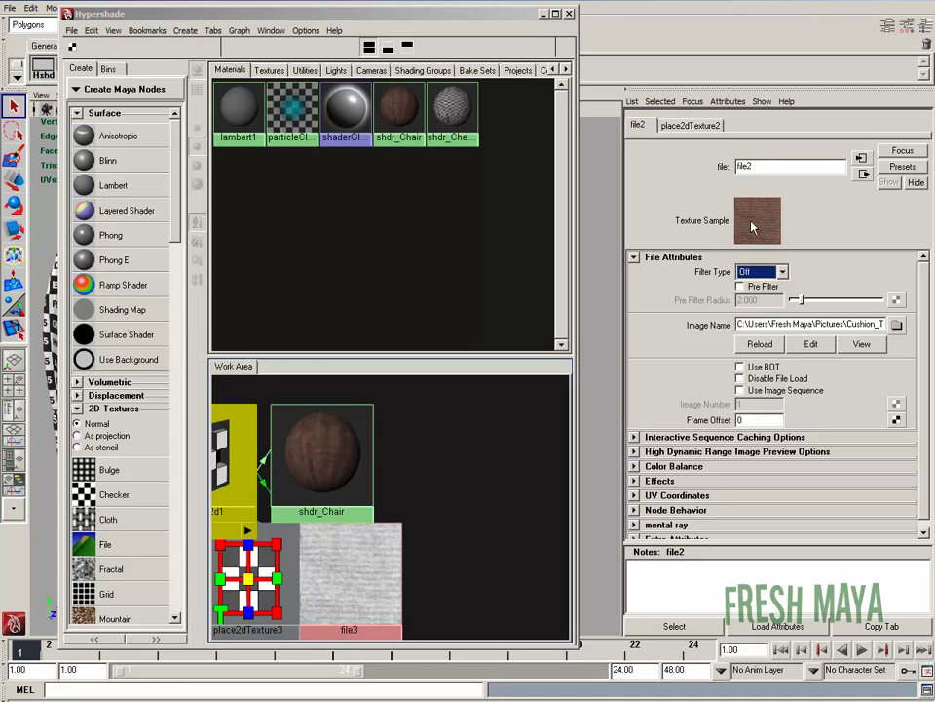
Close the Hypershade and assign the shdr_Chair material to the cushion.
{"action": "left_click", "coordinate": [571, 14]}
{"action": "right_click_drag", "start_coordinate": [543, 317], "coordinate": [409, 315], "text": "alt"}
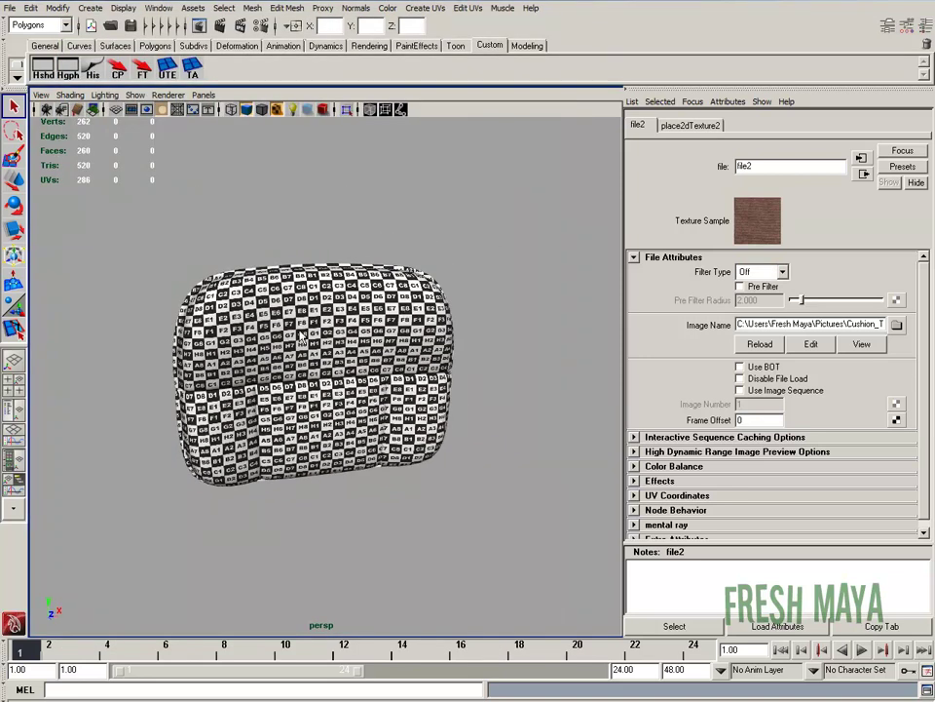
{"action": "left_click", "coordinate": [333, 333]}
{"action": "right_click_drag", "start_coordinate": [336, 327], "coordinate": [442, 560]}
Examine the fabric weave's scale on the cushion and open the 2D placement attributes of its color texture.
{"action": "right_click_drag", "start_coordinate": [192, 392], "coordinate": [390, 409], "text": "alt"}
{"action": "left_click_drag", "start_coordinate": [389, 410], "coordinate": [366, 410], "text": "alt"}
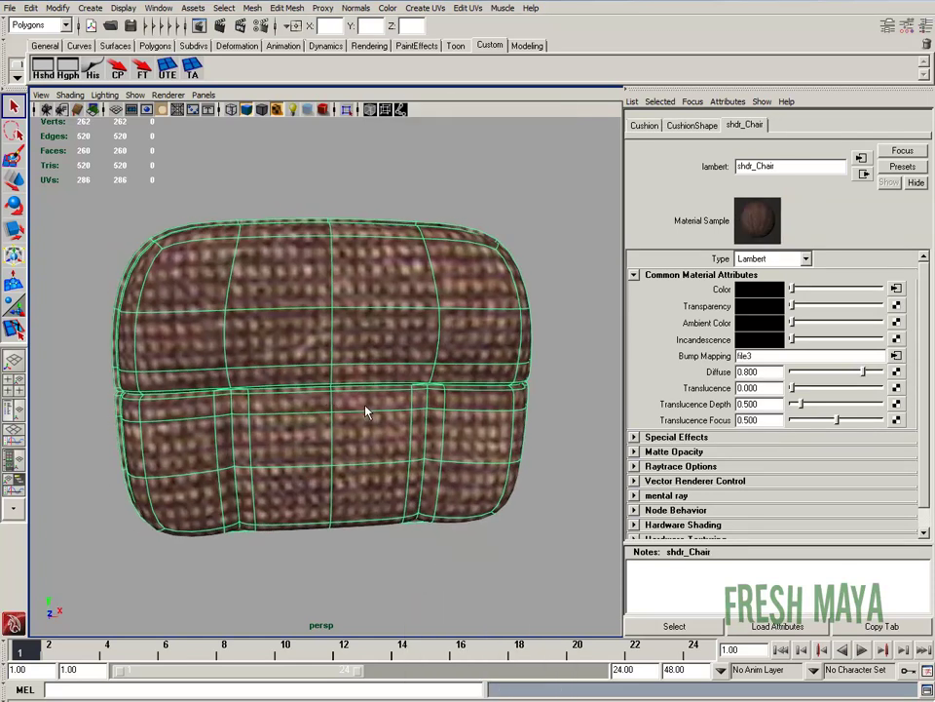
{"action": "right_click_drag", "start_coordinate": [365, 409], "coordinate": [312, 395], "text": "alt"}
{"action": "left_click_drag", "start_coordinate": [312, 394], "coordinate": [360, 395], "text": "alt"}
{"action": "right_click_drag", "start_coordinate": [360, 395], "coordinate": [297, 394], "text": "alt"}
{"action": "left_click_drag", "start_coordinate": [297, 395], "coordinate": [255, 395], "text": "alt"}
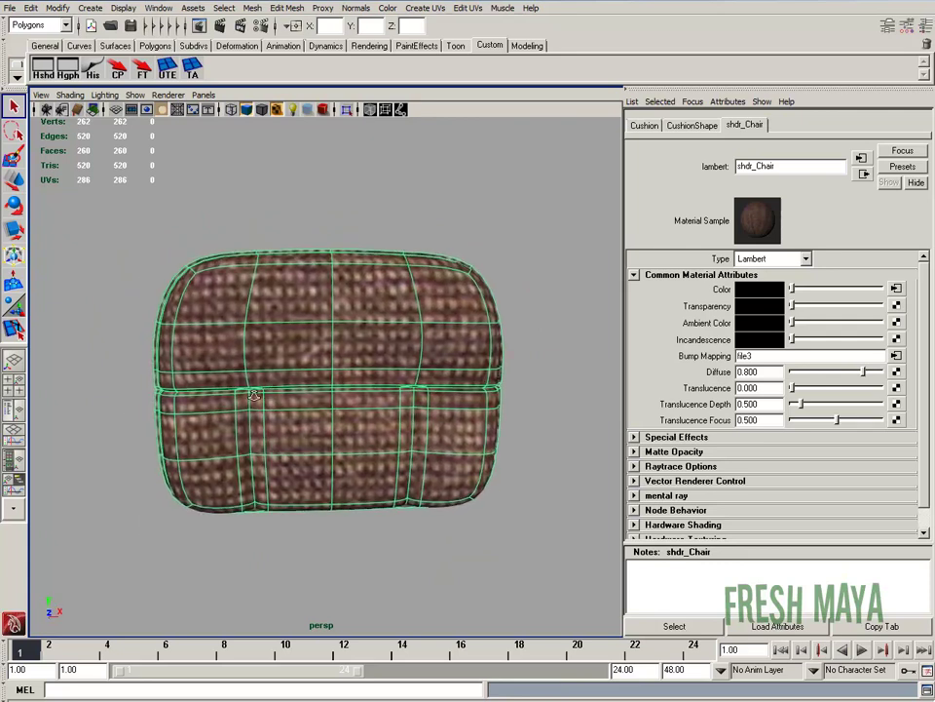
{"action": "right_click_drag", "start_coordinate": [255, 395], "coordinate": [312, 395], "text": "alt"}
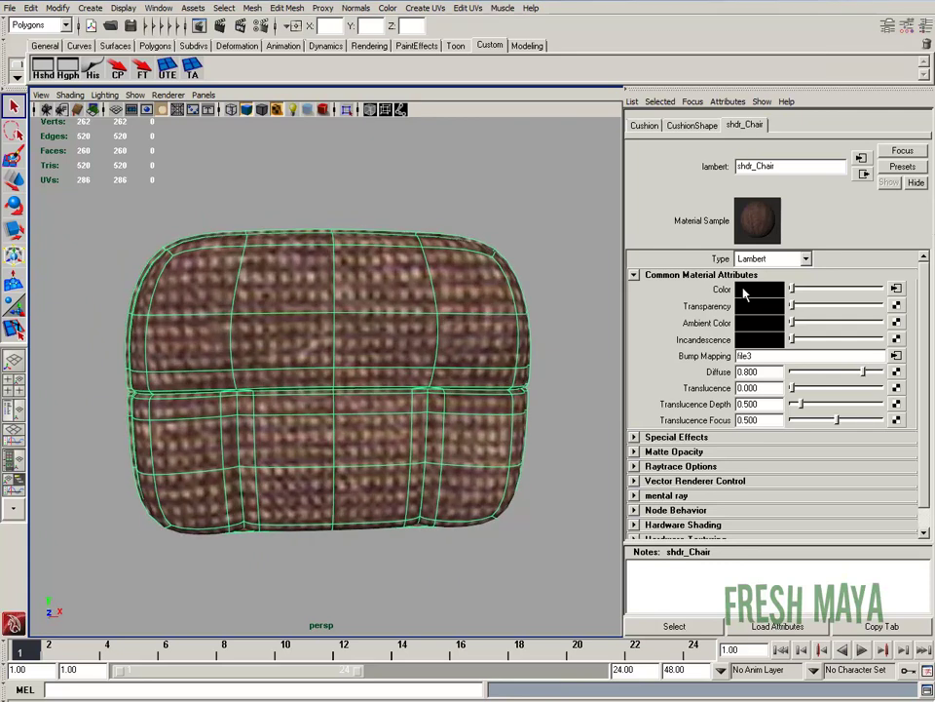
{"action": "left_click", "coordinate": [895, 289]}
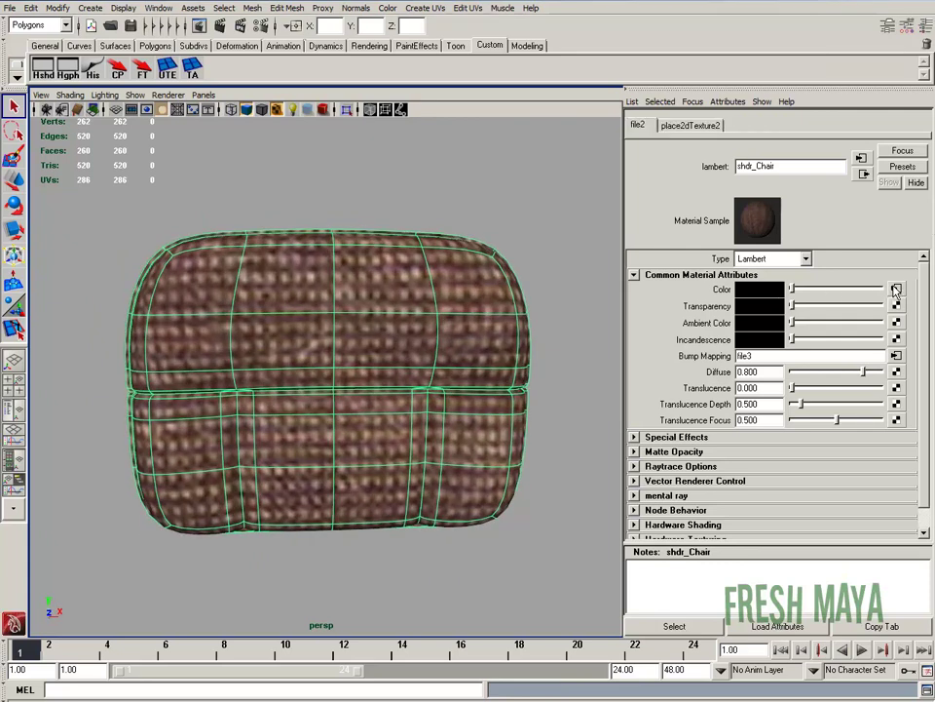
{"action": "left_click", "coordinate": [687, 127]}
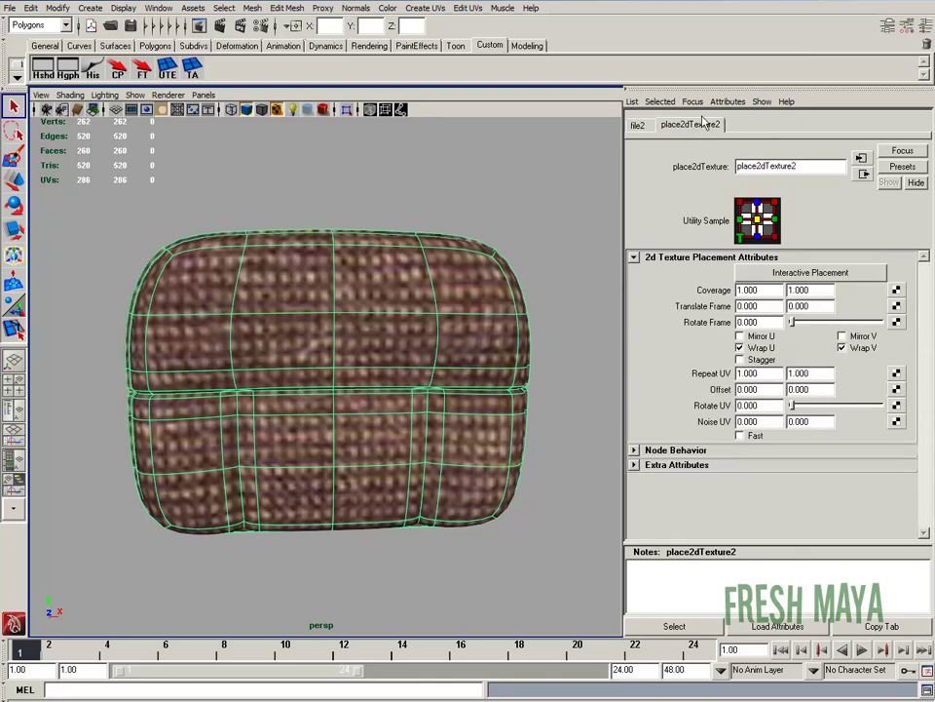
Set the color texture's Repeat UV to 4 in both directions.
{"action": "left_click_drag", "start_coordinate": [767, 377], "coordinate": [723, 387]}
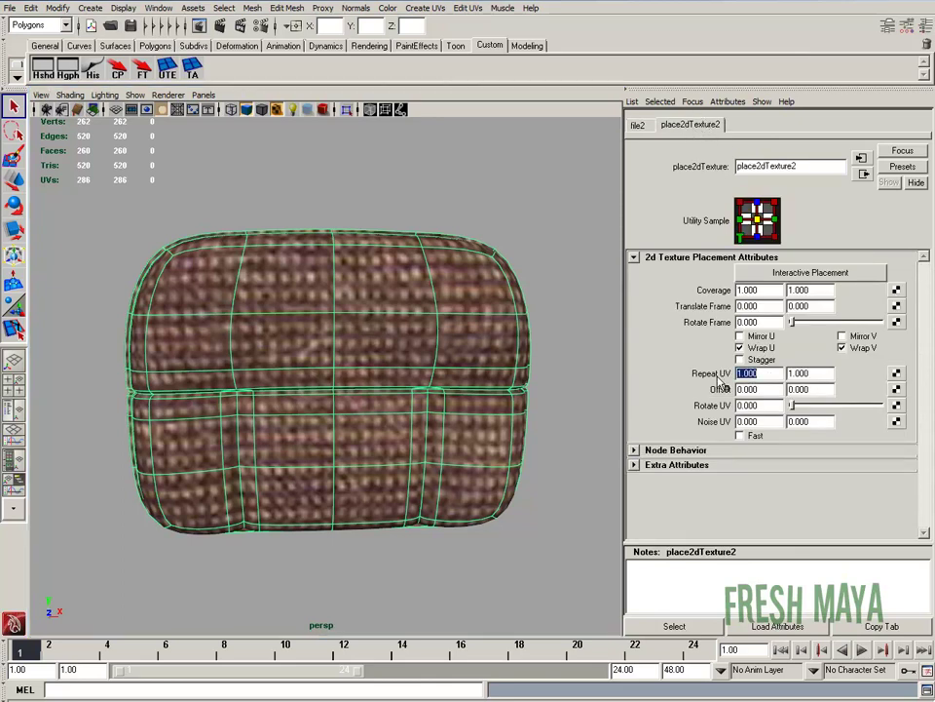
{"action": "type", "text": "4"}
{"action": "key", "text": "Tab"}
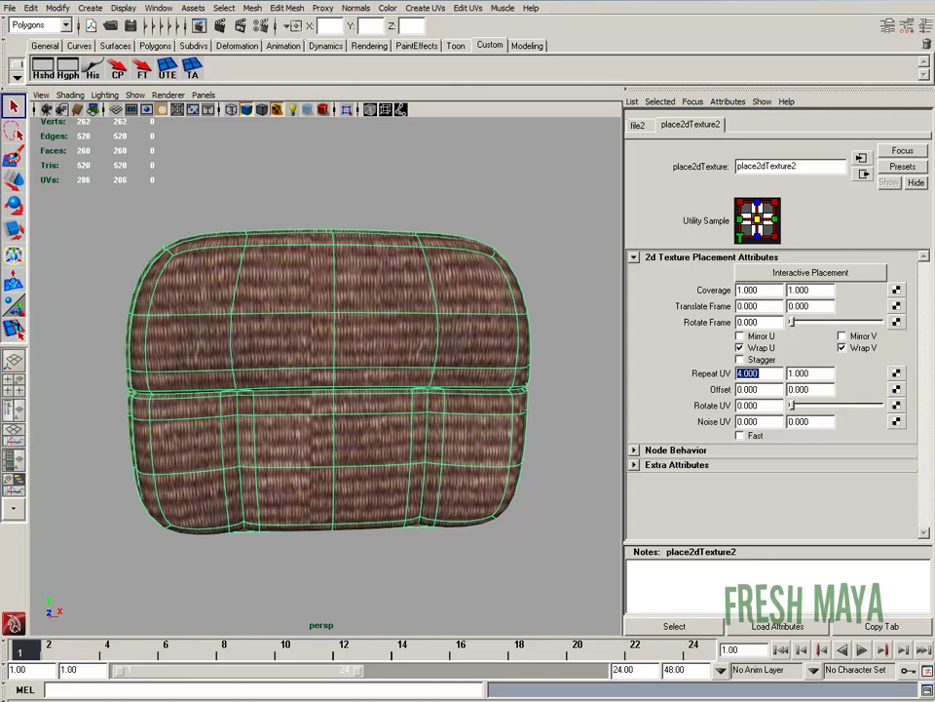
{"action": "type", "text": "4"}
{"action": "key", "text": "Return"}
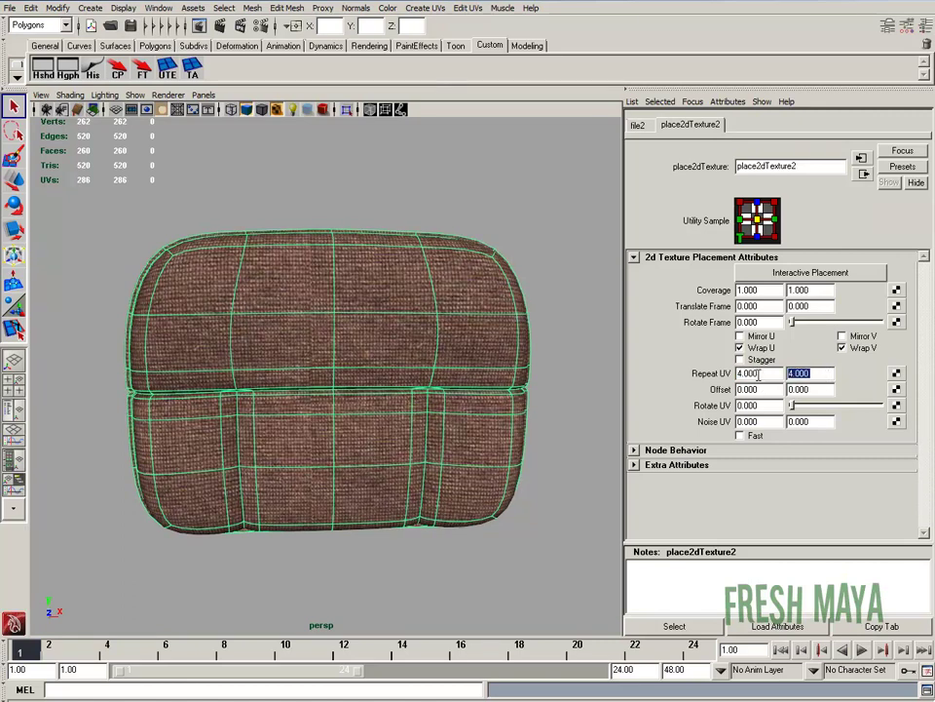
Set the color texture's Repeat UV to 6 in both directions.
{"action": "left_click_drag", "start_coordinate": [772, 373], "coordinate": [694, 372]}
{"action": "type", "text": "6"}
{"action": "key", "text": "Tab"}
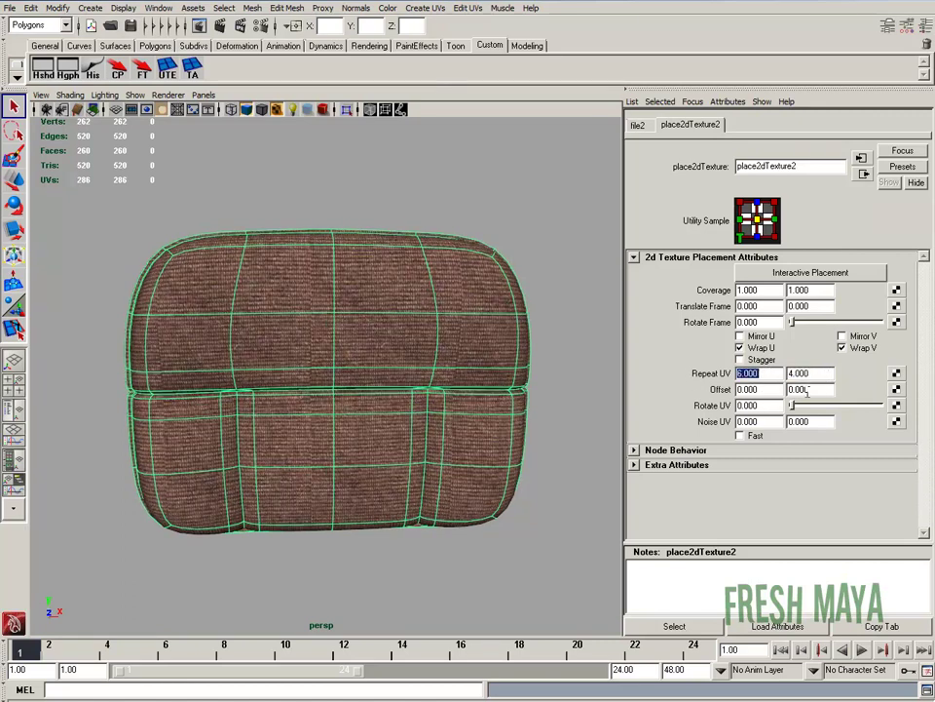
{"action": "type", "text": "6"}
{"action": "key", "text": "Return"}
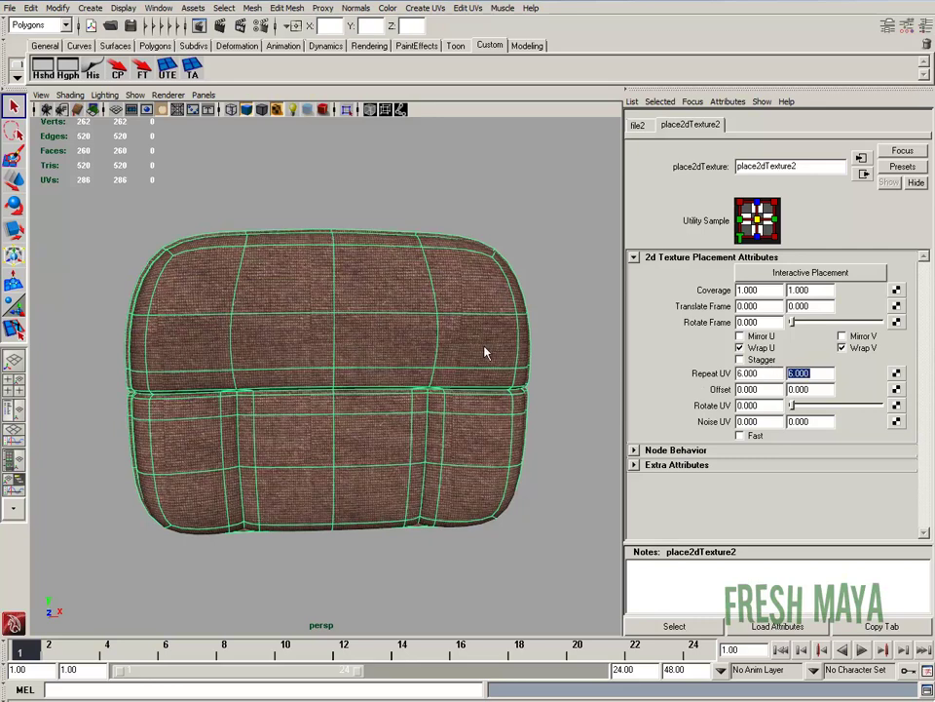
Deselect the cushion and examine the tiled fabric across its front and around its upper corner.
{"action": "left_click_drag", "start_coordinate": [244, 364], "coordinate": [365, 364], "text": "alt"}
{"action": "right_click_drag", "start_coordinate": [365, 365], "coordinate": [535, 270], "text": "alt"}
{"action": "left_click", "coordinate": [534, 270]}
{"action": "left_click_drag", "start_coordinate": [535, 270], "coordinate": [516, 331], "text": "alt"}
{"action": "right_click_drag", "start_coordinate": [516, 331], "coordinate": [392, 336], "text": "alt"}
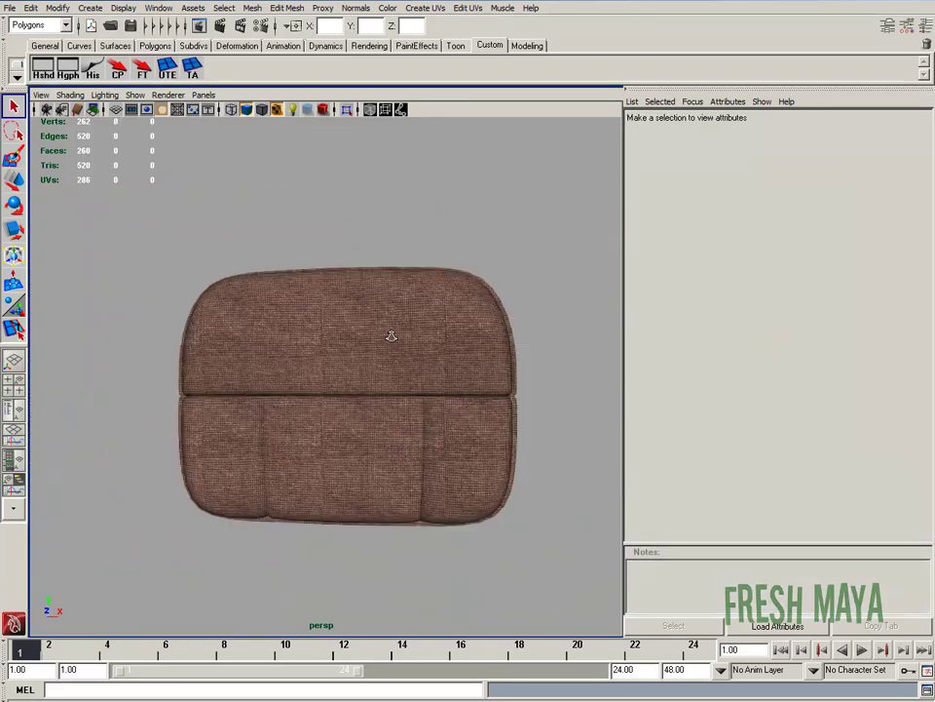
{"action": "left_click_drag", "start_coordinate": [391, 336], "coordinate": [415, 351], "text": "alt"}
{"action": "scroll", "coordinate": [330, 404], "scroll_direction": "up", "scroll_amount": 3}
{"action": "left_click_drag", "start_coordinate": [330, 404], "coordinate": [287, 382], "text": "alt"}
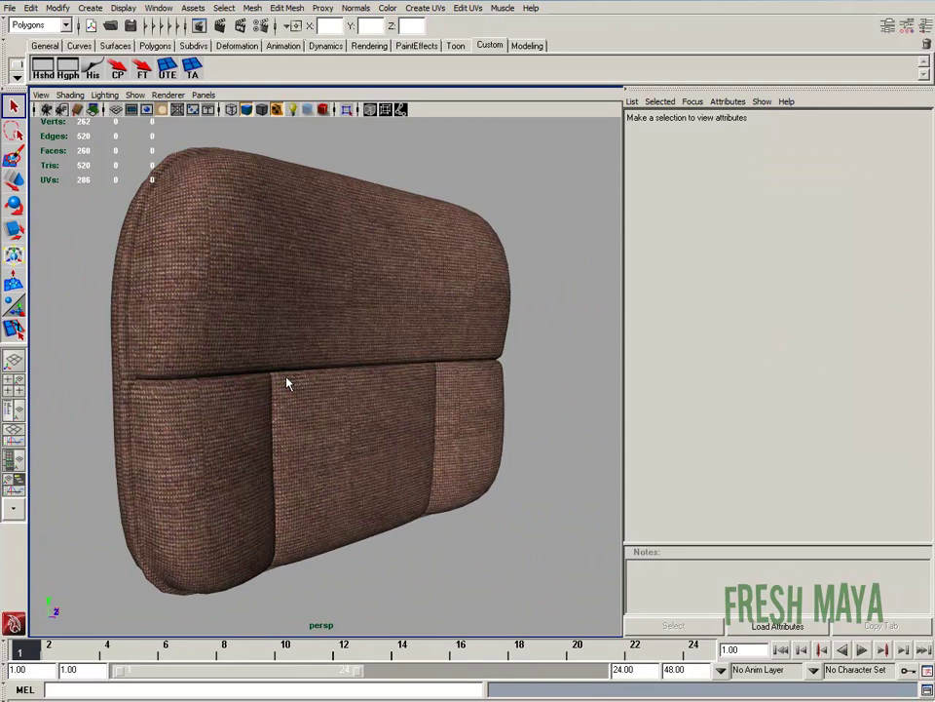
{"action": "right_click_drag", "start_coordinate": [286, 383], "coordinate": [326, 386], "text": "alt"}
{"action": "middle_click_drag", "start_coordinate": [325, 385], "coordinate": [347, 419], "text": "alt"}
{"action": "left_click_drag", "start_coordinate": [347, 419], "coordinate": [490, 359], "text": "alt"}
{"action": "right_click_drag", "start_coordinate": [490, 359], "coordinate": [395, 379], "text": "alt"}
{"action": "middle_click_drag", "start_coordinate": [284, 404], "coordinate": [318, 443], "text": "alt"}
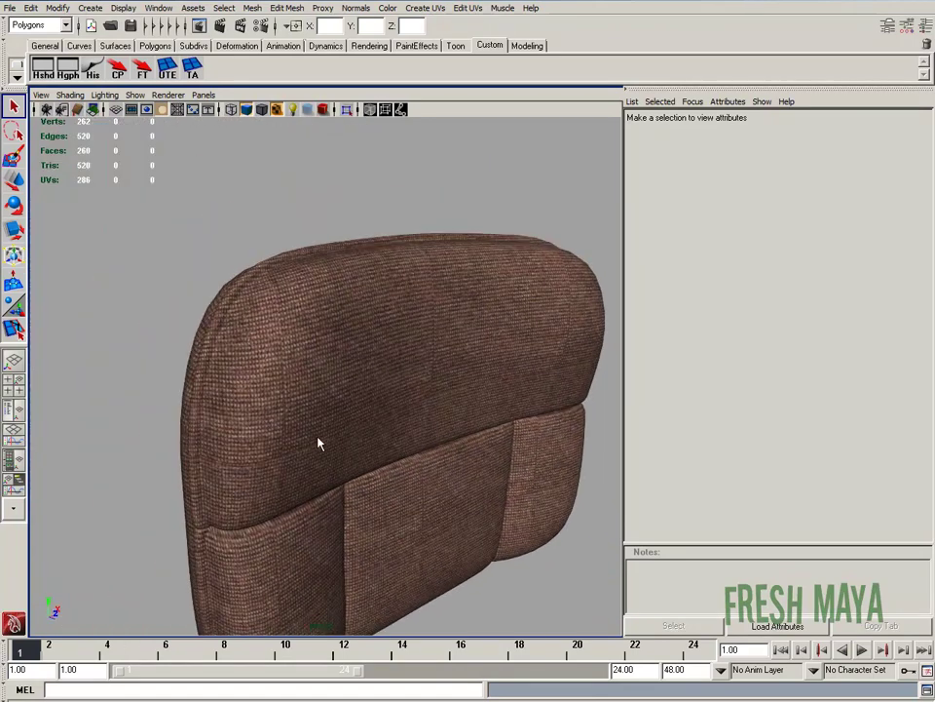
{"action": "left_click_drag", "start_coordinate": [318, 443], "coordinate": [310, 473], "text": "alt"}
{"action": "right_click_drag", "start_coordinate": [310, 472], "coordinate": [391, 439], "text": "alt"}
{"action": "left_click_drag", "start_coordinate": [391, 360], "coordinate": [217, 301], "text": "alt"}
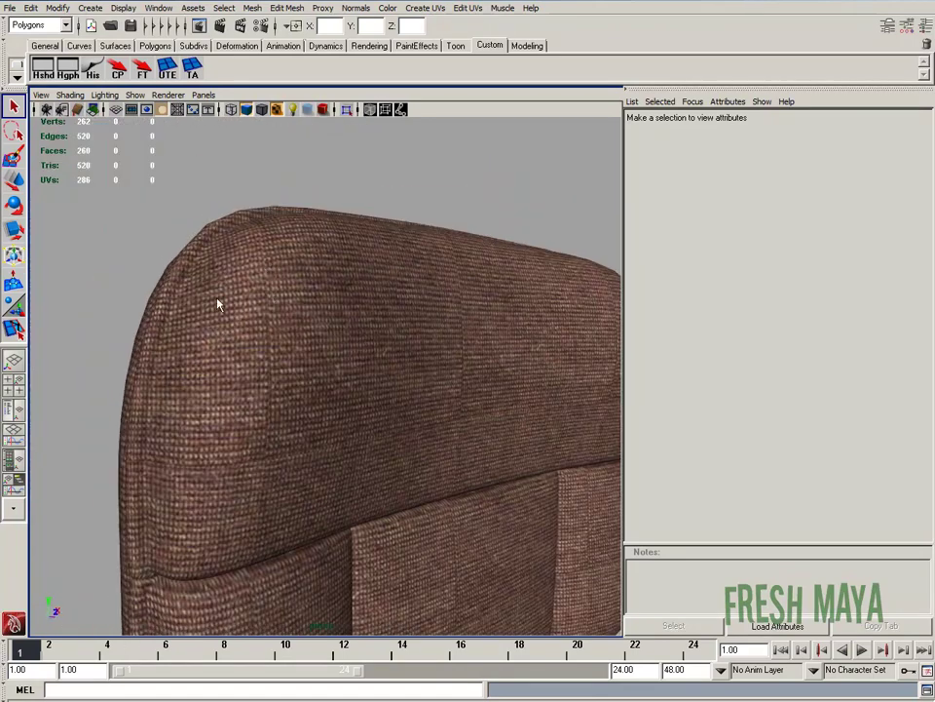
Examine the fabric tiling on the cushion's front panels and along the seam on its side.
{"action": "right_click_drag", "start_coordinate": [458, 348], "coordinate": [292, 368], "text": "alt"}
{"action": "left_click_drag", "start_coordinate": [272, 365], "coordinate": [366, 395], "text": "alt"}
{"action": "left_click_drag", "start_coordinate": [527, 444], "coordinate": [316, 476], "text": "alt"}
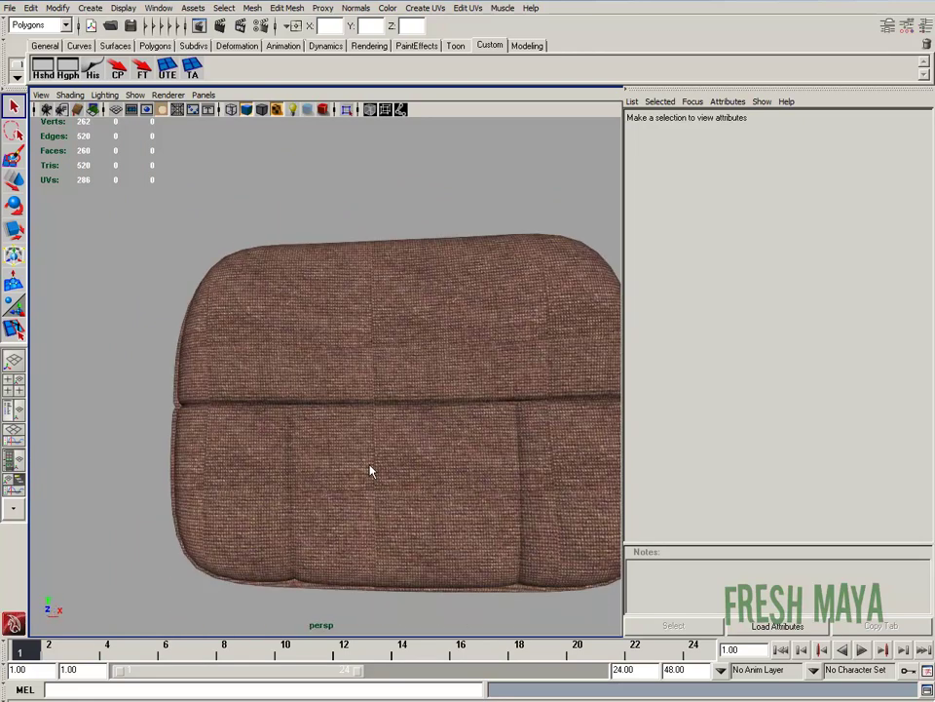
{"action": "left_click_drag", "start_coordinate": [370, 472], "coordinate": [371, 246], "text": "alt"}
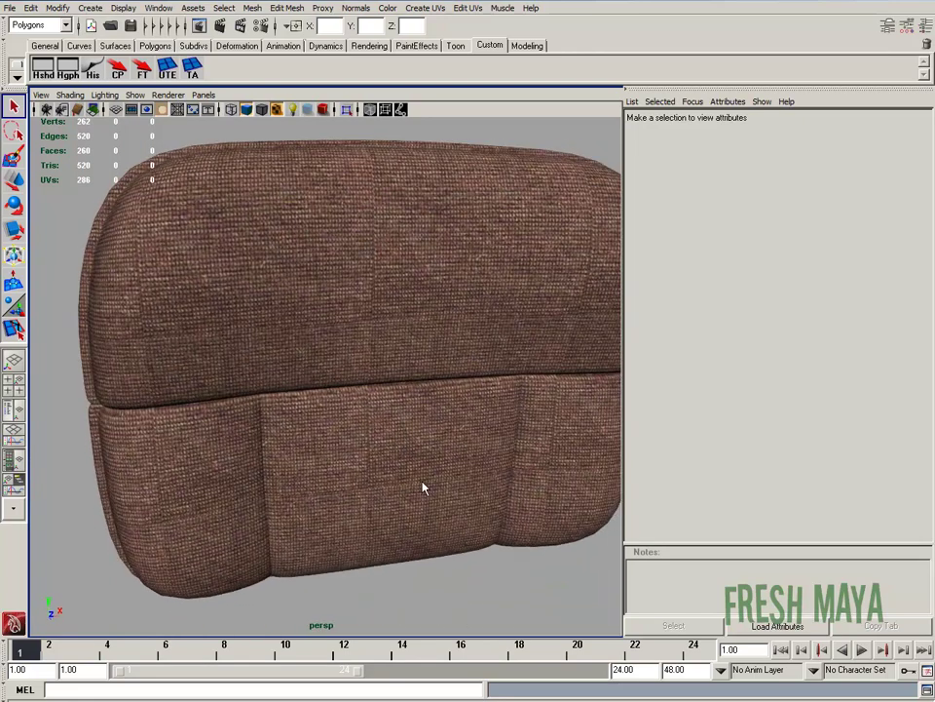
{"action": "left_click_drag", "start_coordinate": [423, 487], "coordinate": [299, 299], "text": "alt"}
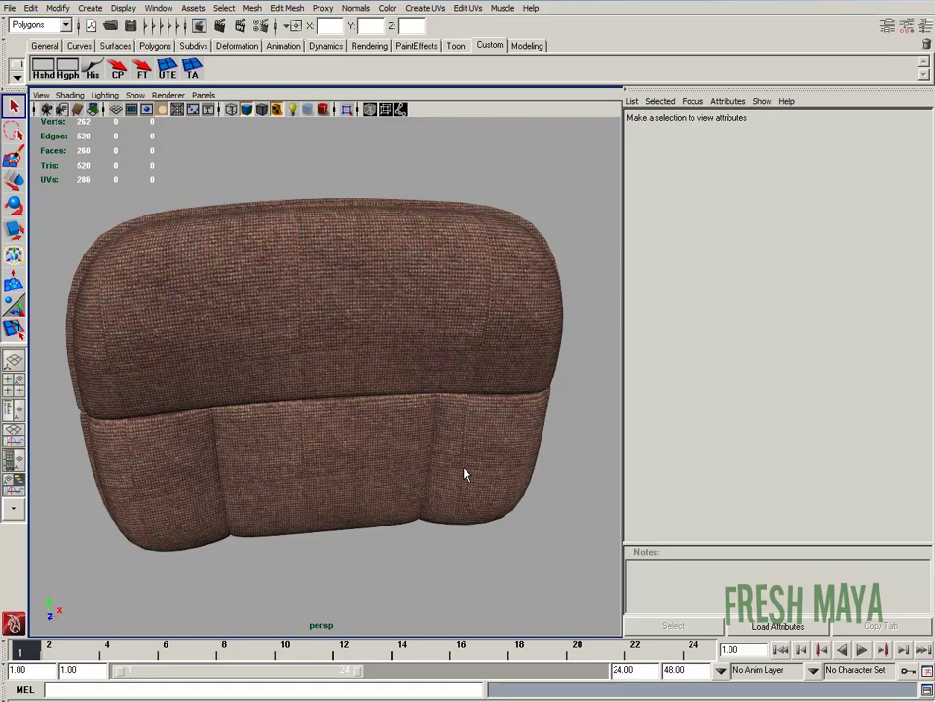
{"action": "left_click_drag", "start_coordinate": [472, 449], "coordinate": [318, 371], "text": "alt"}
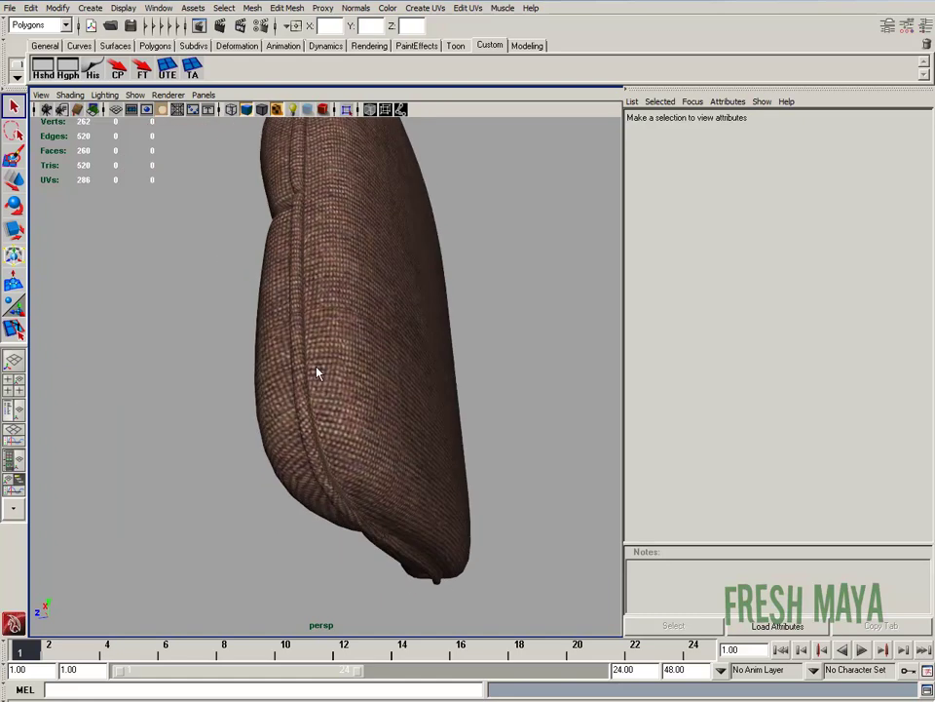
{"action": "left_click_drag", "start_coordinate": [305, 421], "coordinate": [317, 400], "text": "alt"}
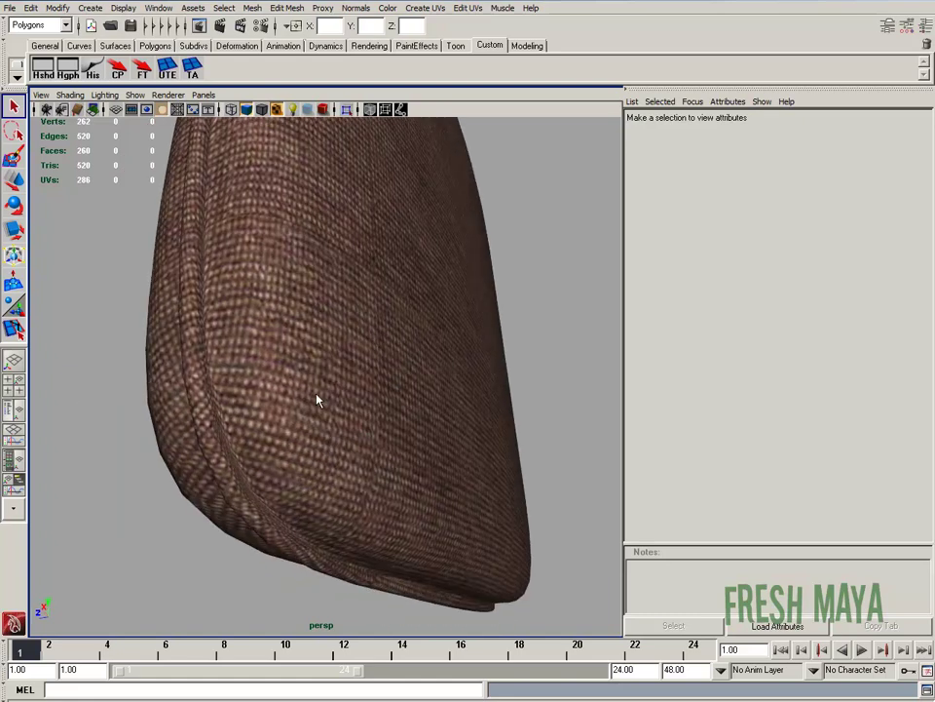
{"action": "left_click_drag", "start_coordinate": [223, 361], "coordinate": [357, 413], "text": "alt"}
Show the Channel Box in place of the Attribute Editor and reframe the cushion in the perspective view.
{"action": "left_click", "coordinate": [925, 26]}
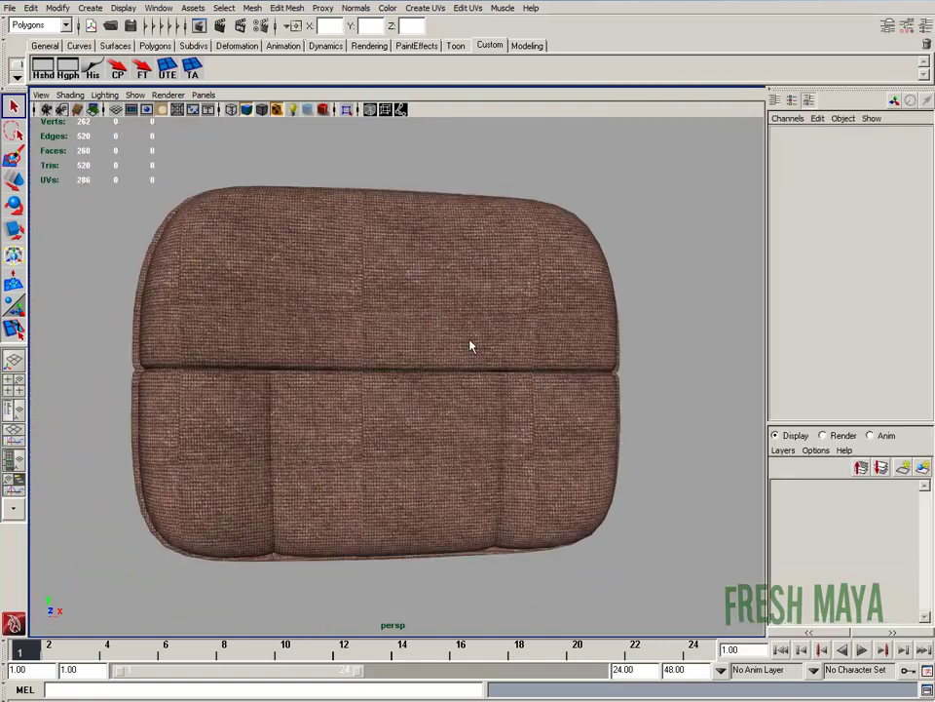
{"action": "middle_click_drag", "start_coordinate": [551, 256], "coordinate": [505, 267], "text": "alt"}
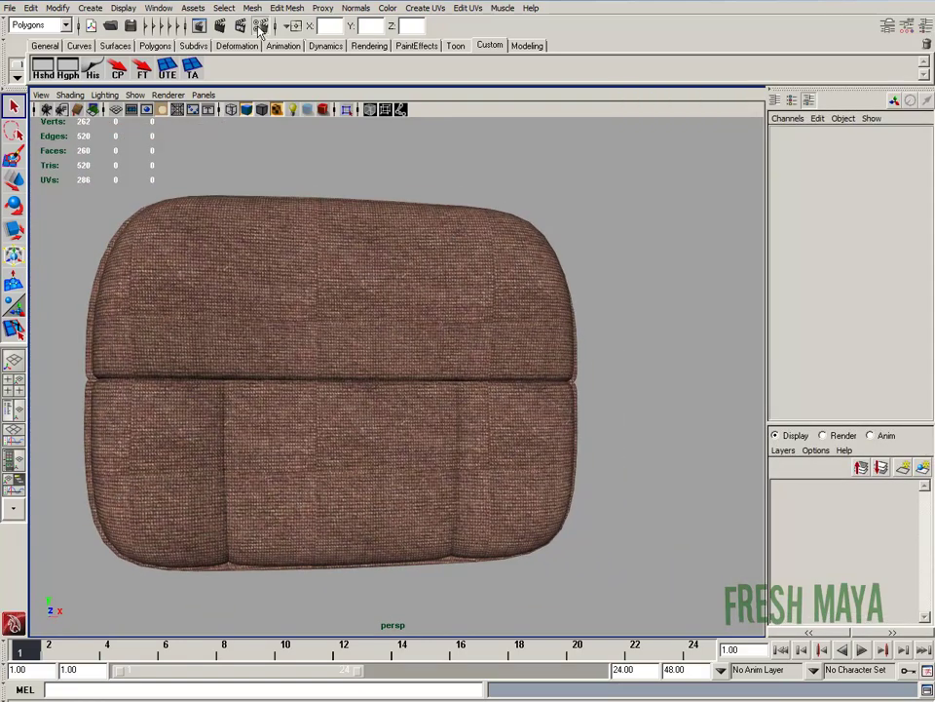
Set the renderer to mental ray with the Production quality preset and change the multi-pixel filter to Mitchell.
{"action": "left_click", "coordinate": [260, 27]}
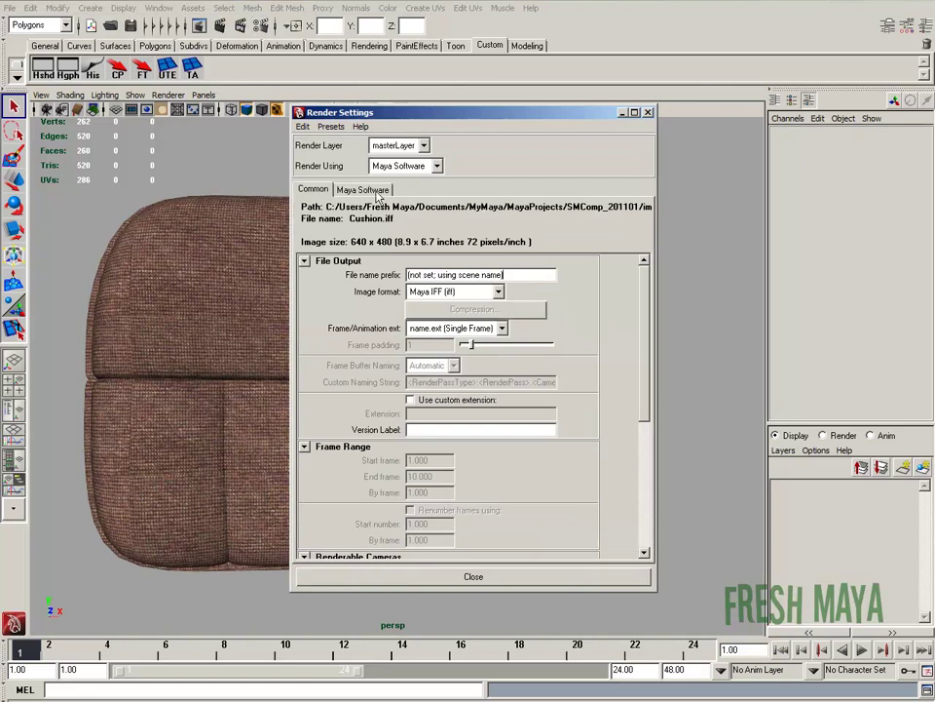
{"action": "left_click", "coordinate": [437, 166]}
{"action": "left_click", "coordinate": [406, 218]}
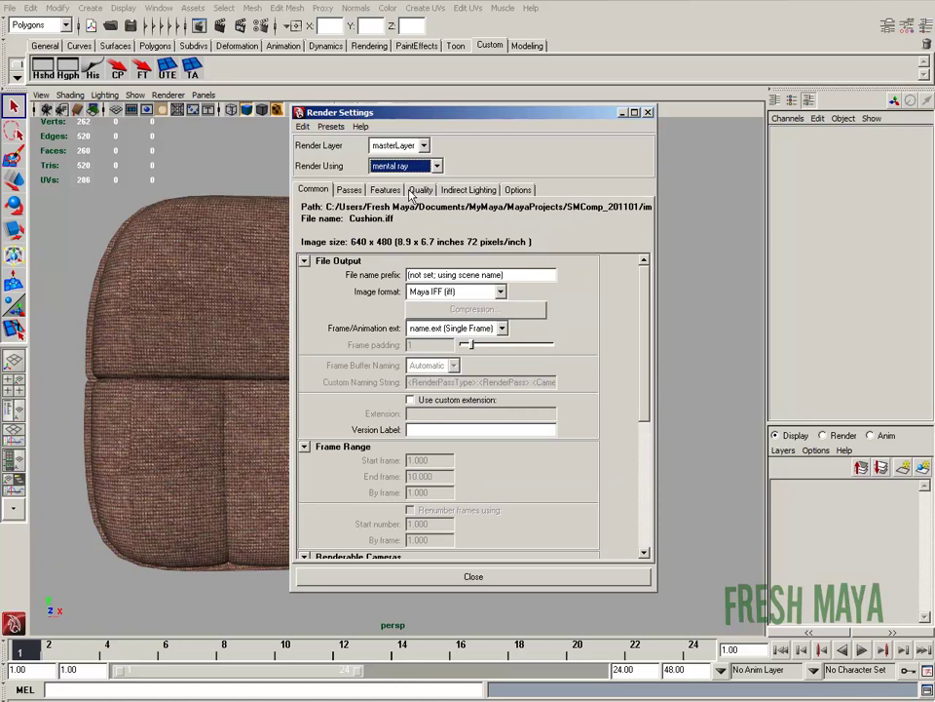
{"action": "left_click", "coordinate": [420, 190]}
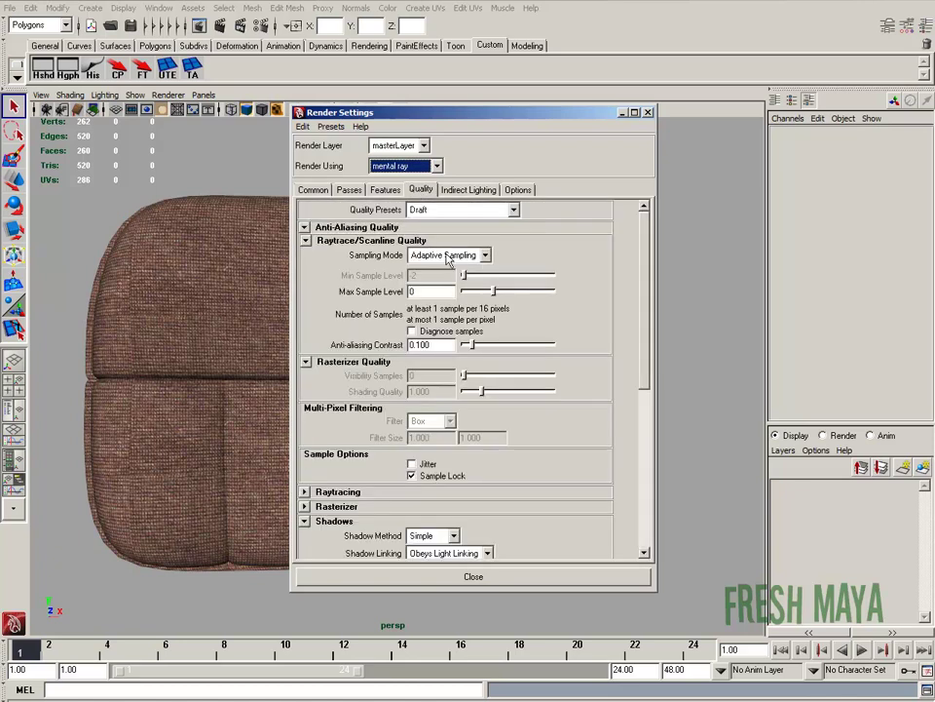
{"action": "left_click", "coordinate": [513, 210]}
{"action": "left_click", "coordinate": [434, 343]}
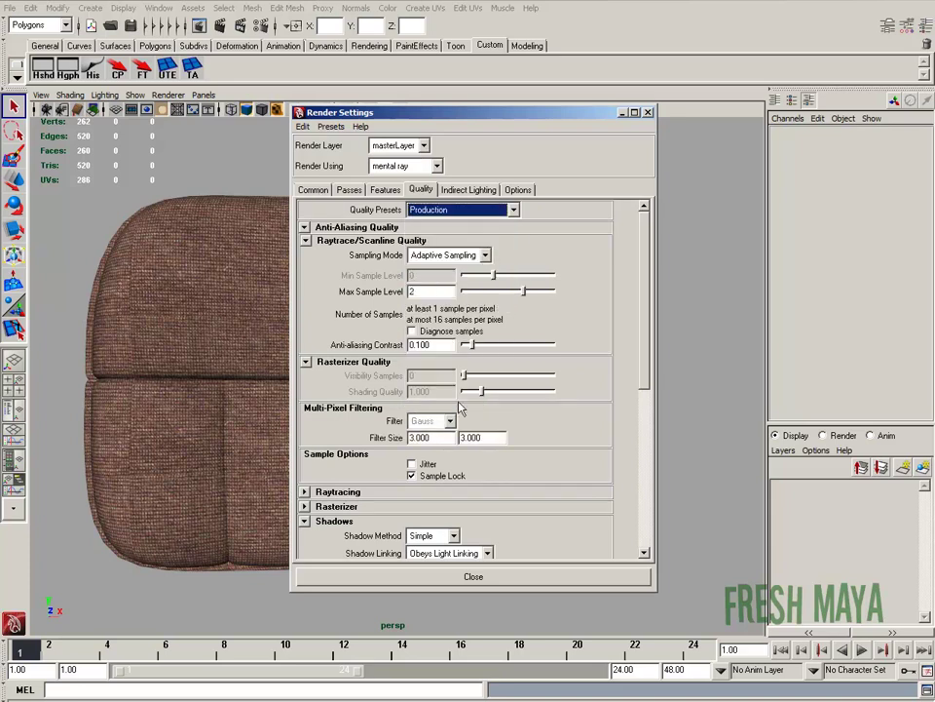
{"action": "left_click", "coordinate": [448, 420]}
{"action": "left_click", "coordinate": [440, 472]}
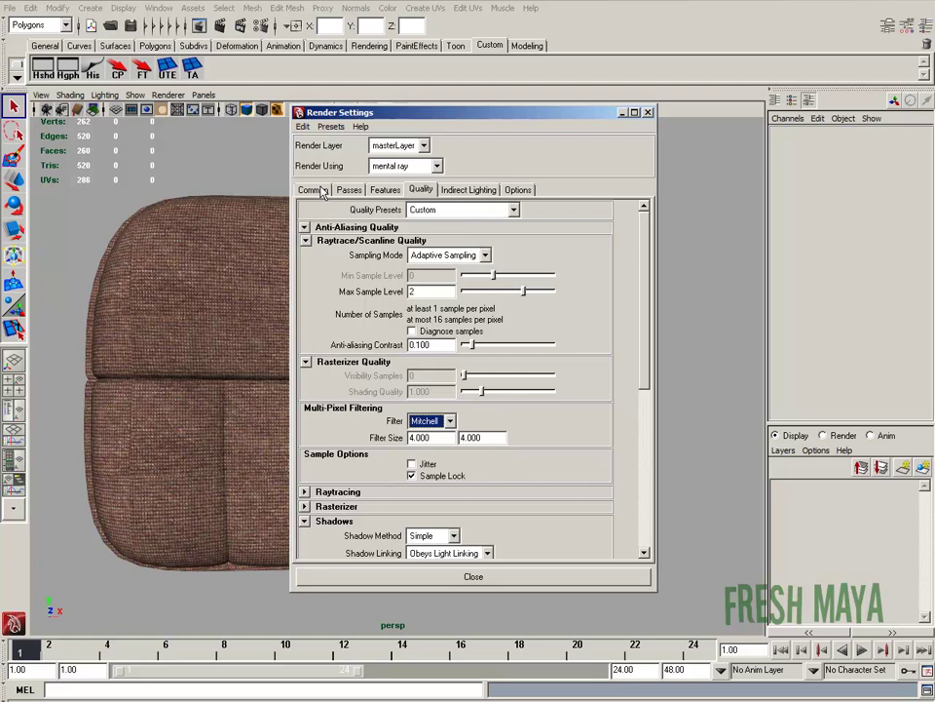
Enable Final Gathering, set the render image size to the Full 1024 preset, and close the render settings.
{"action": "left_click", "coordinate": [385, 189]}
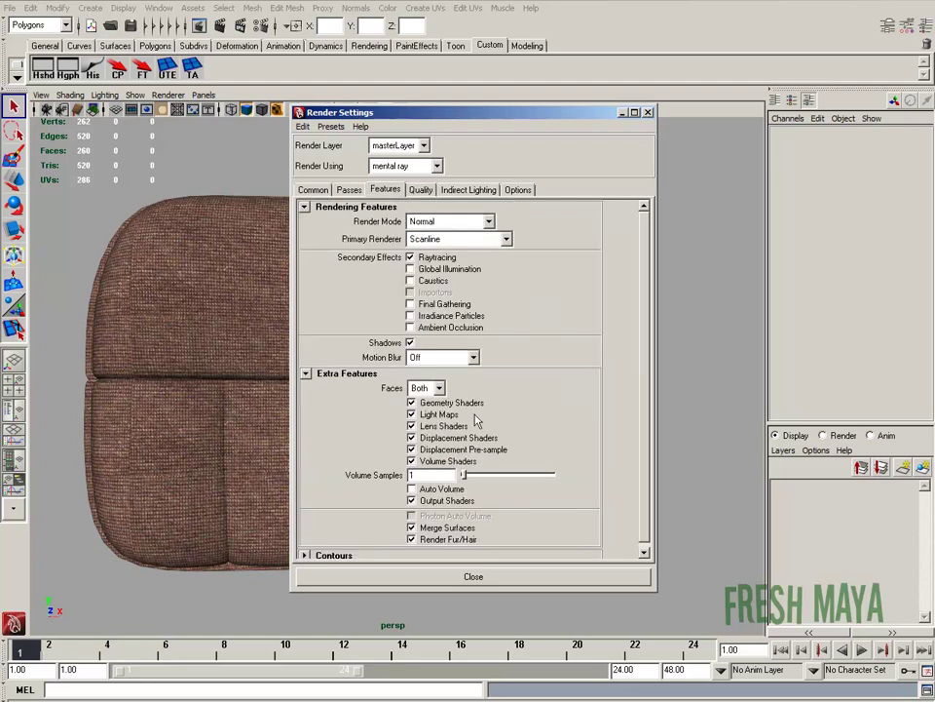
{"action": "left_click", "coordinate": [411, 303]}
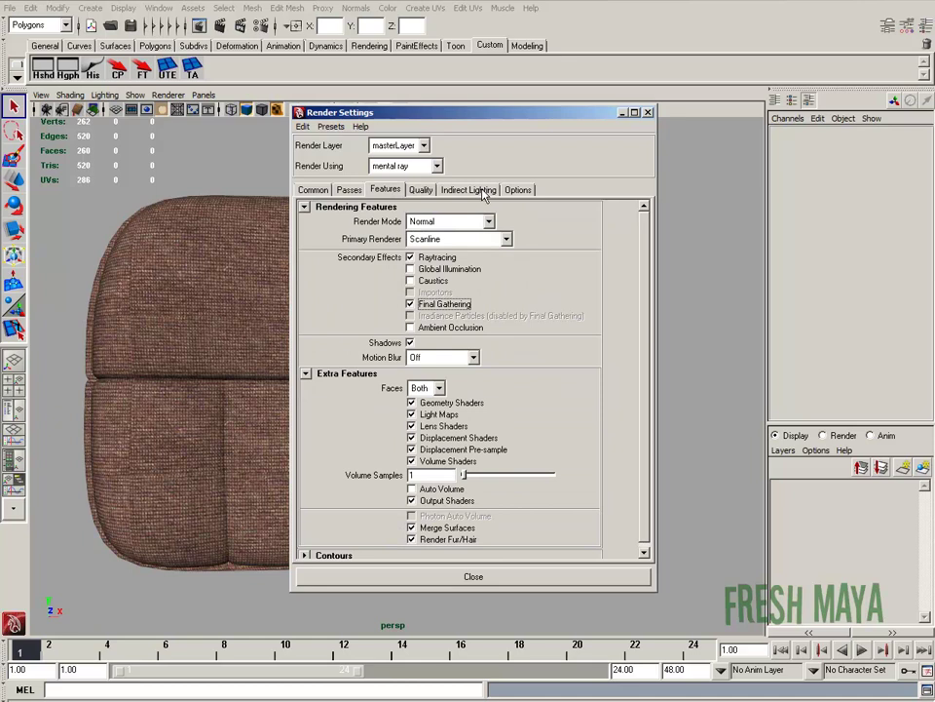
{"action": "left_click", "coordinate": [421, 189]}
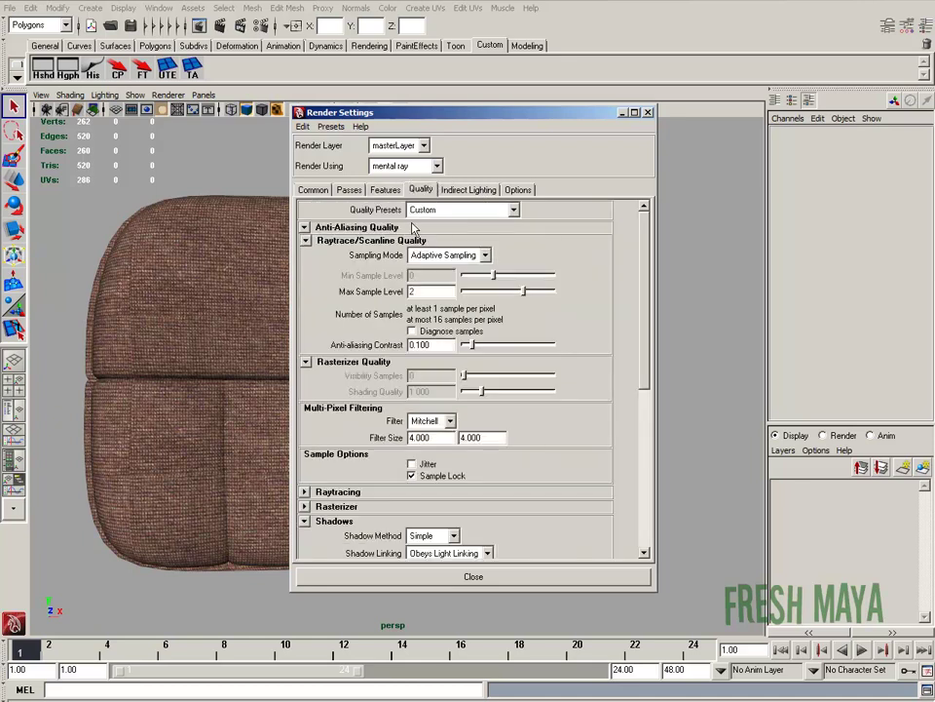
{"action": "left_click", "coordinate": [314, 189]}
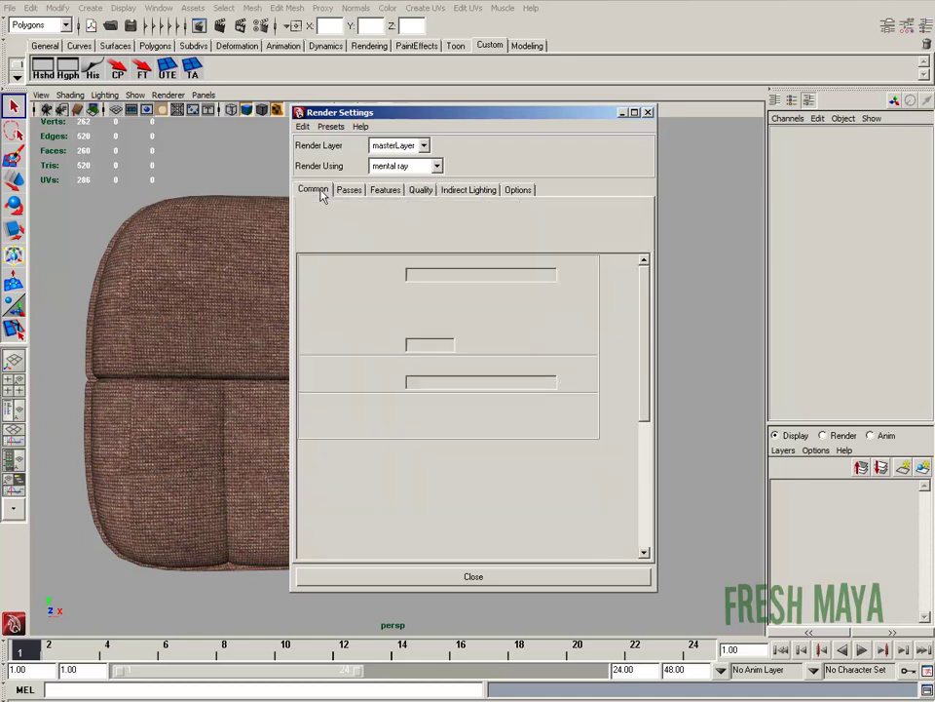
{"action": "scroll", "coordinate": [643, 319], "scroll_direction": "down", "scroll_amount": 5}
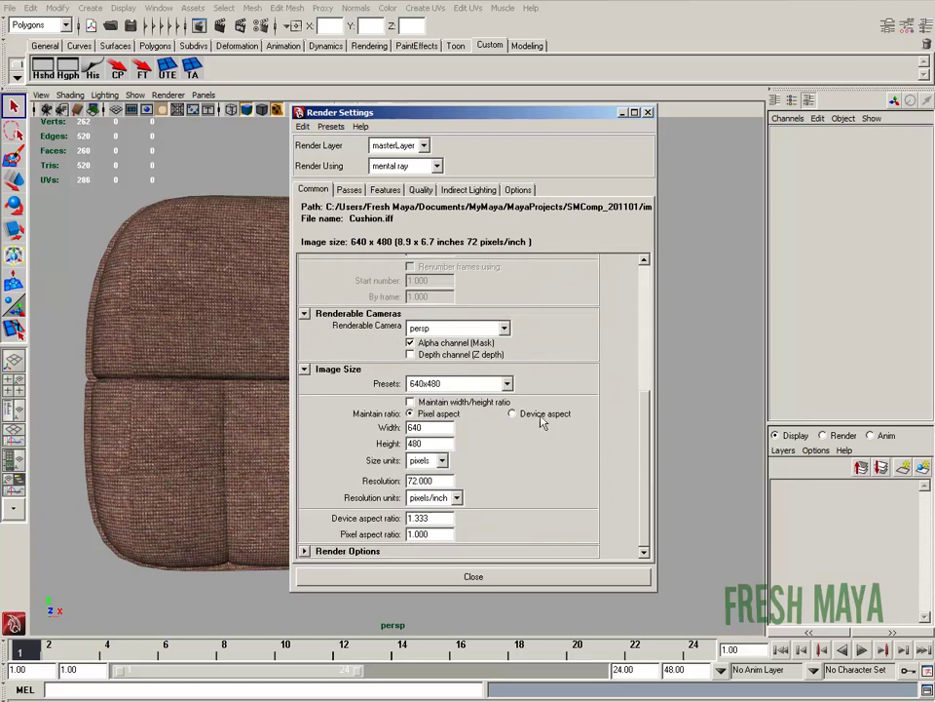
{"action": "left_click", "coordinate": [493, 385]}
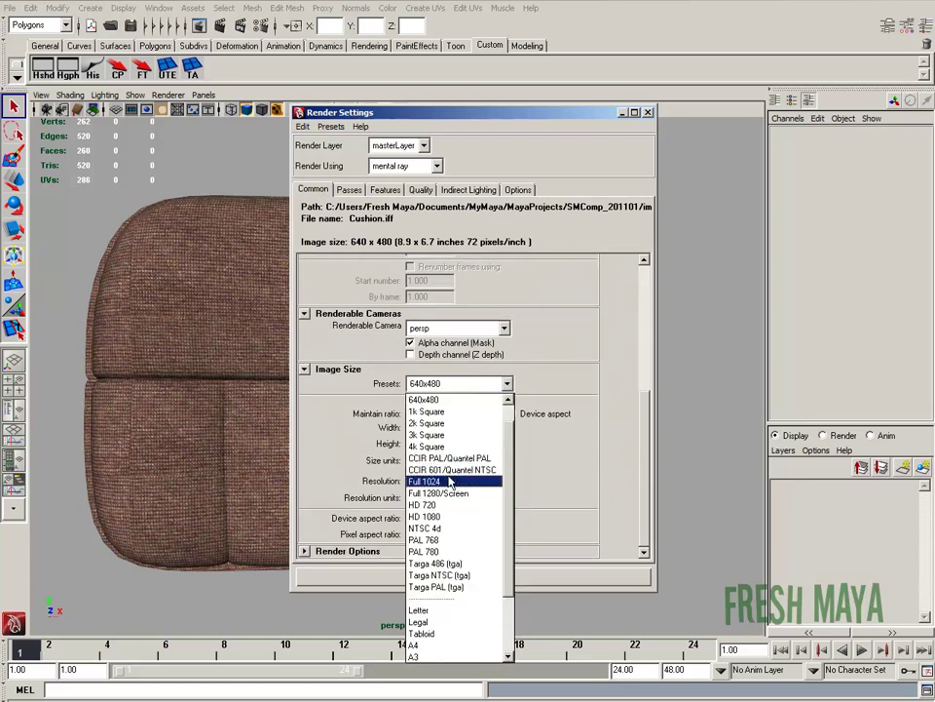
{"action": "left_click", "coordinate": [449, 480]}
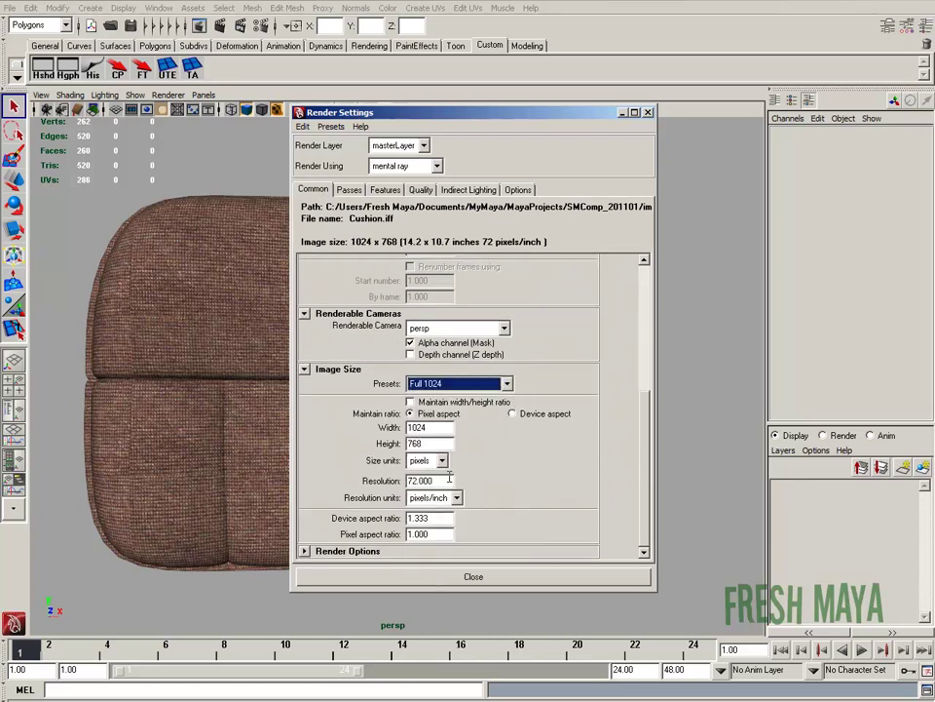
{"action": "left_click", "coordinate": [478, 577]}
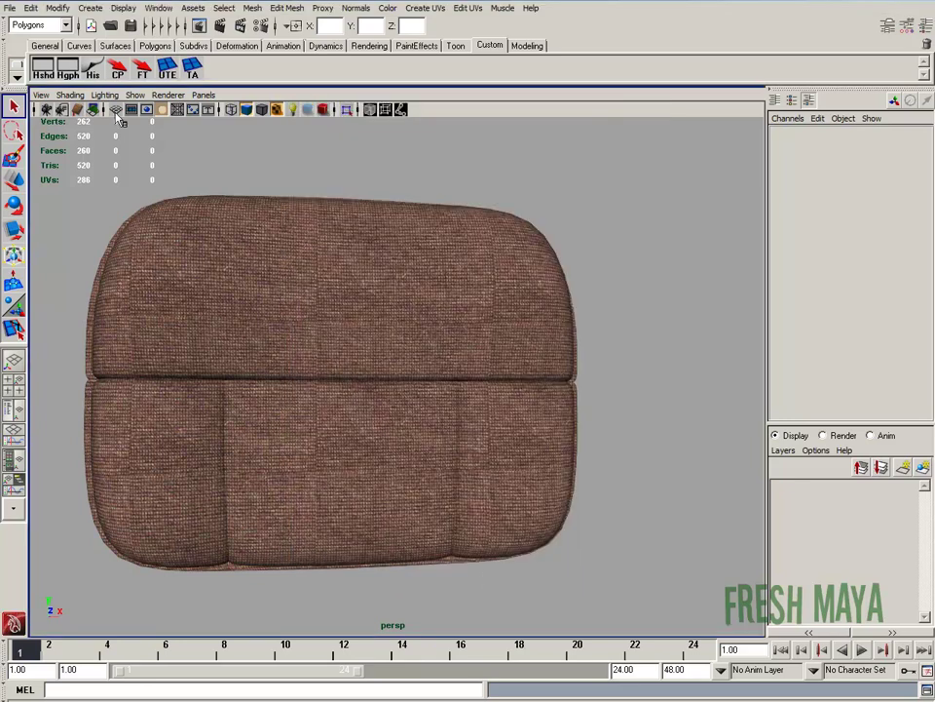
Set the perspective camera's environment background color to white and bring back the Channel Box.
{"action": "left_click", "coordinate": [42, 94]}
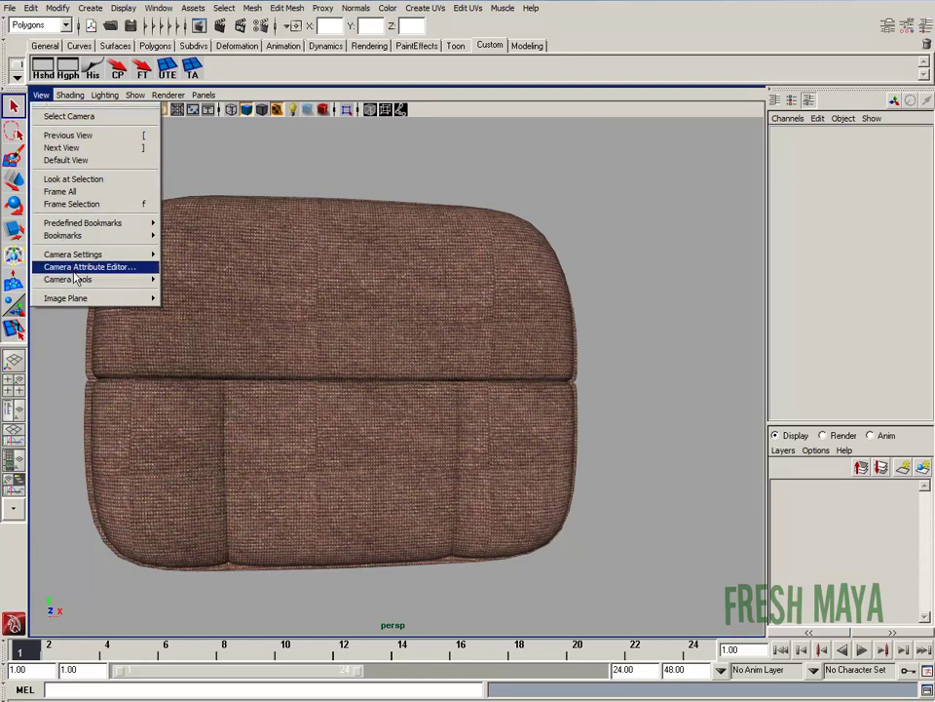
{"action": "left_click", "coordinate": [106, 271]}
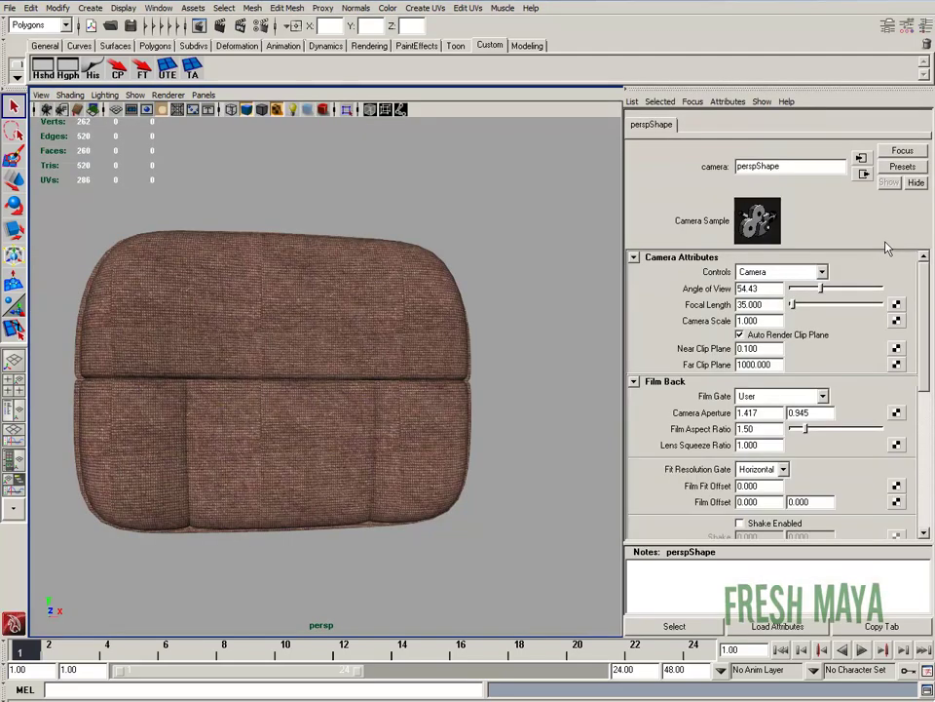
{"action": "scroll", "coordinate": [928, 283], "scroll_direction": "down", "scroll_amount": 5}
{"action": "left_click", "coordinate": [635, 429]}
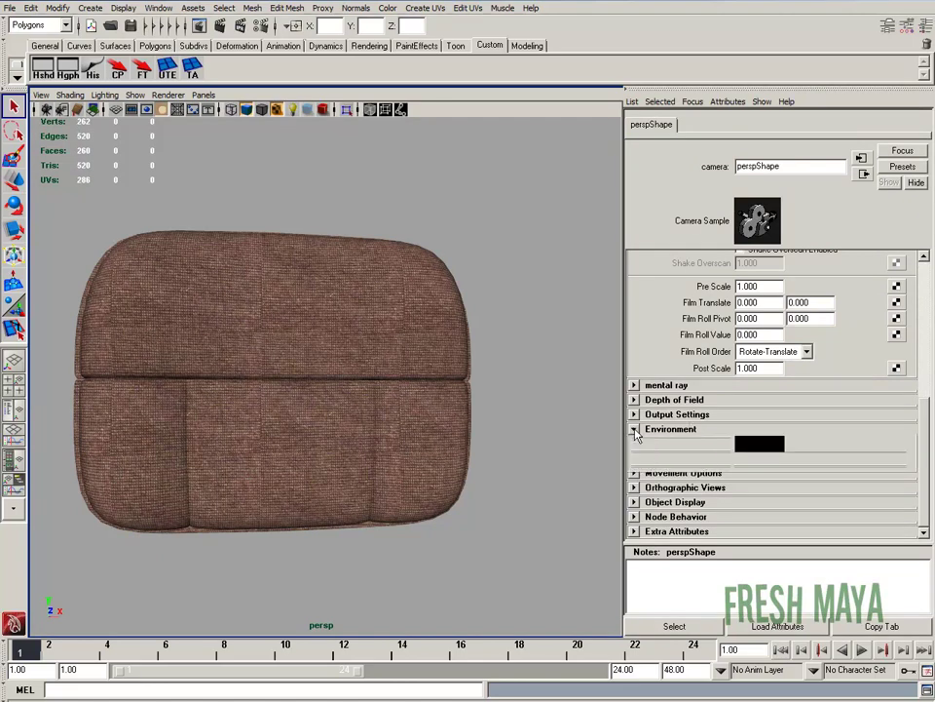
{"action": "left_click_drag", "start_coordinate": [793, 443], "coordinate": [881, 444]}
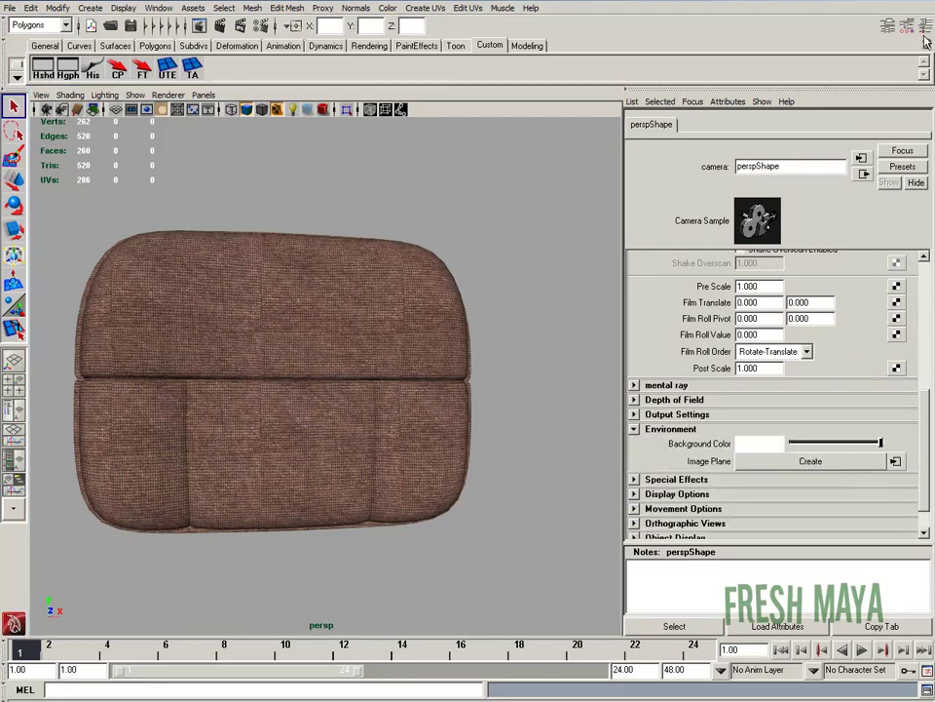
{"action": "left_click", "coordinate": [926, 26]}
Turn the cushion to an angled front view and display the camera's Resolution Gate.
{"action": "right_click_drag", "start_coordinate": [585, 293], "coordinate": [457, 307], "text": "alt"}
{"action": "left_click_drag", "start_coordinate": [359, 311], "coordinate": [333, 339], "text": "alt"}
{"action": "right_click_drag", "start_coordinate": [332, 338], "coordinate": [366, 362], "text": "alt"}
{"action": "middle_click_drag", "start_coordinate": [365, 362], "coordinate": [438, 321], "text": "alt"}
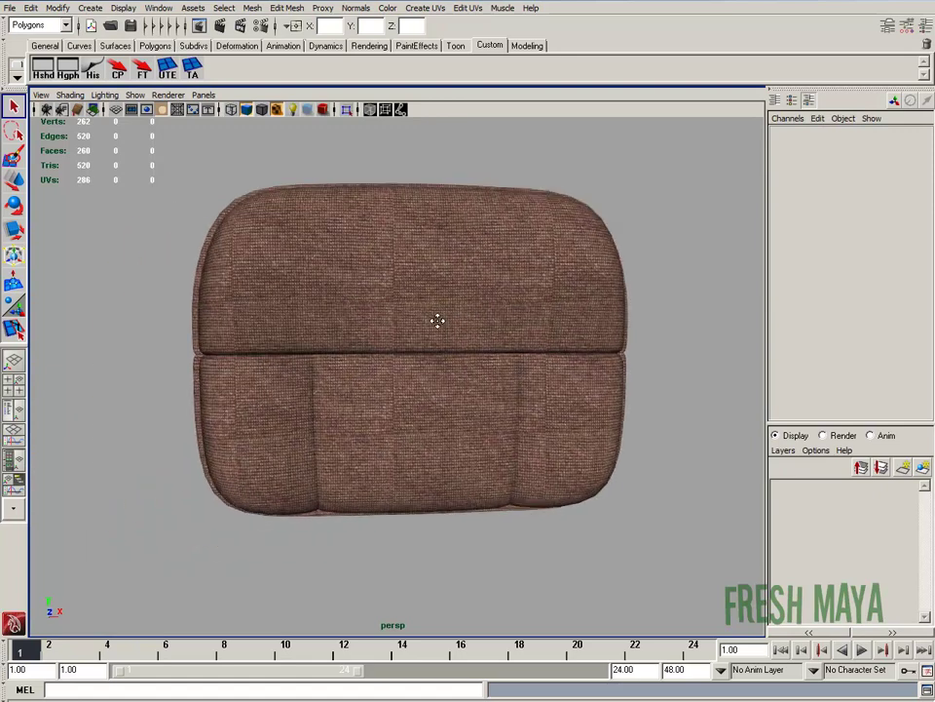
{"action": "left_click_drag", "start_coordinate": [437, 320], "coordinate": [361, 331], "text": "alt"}
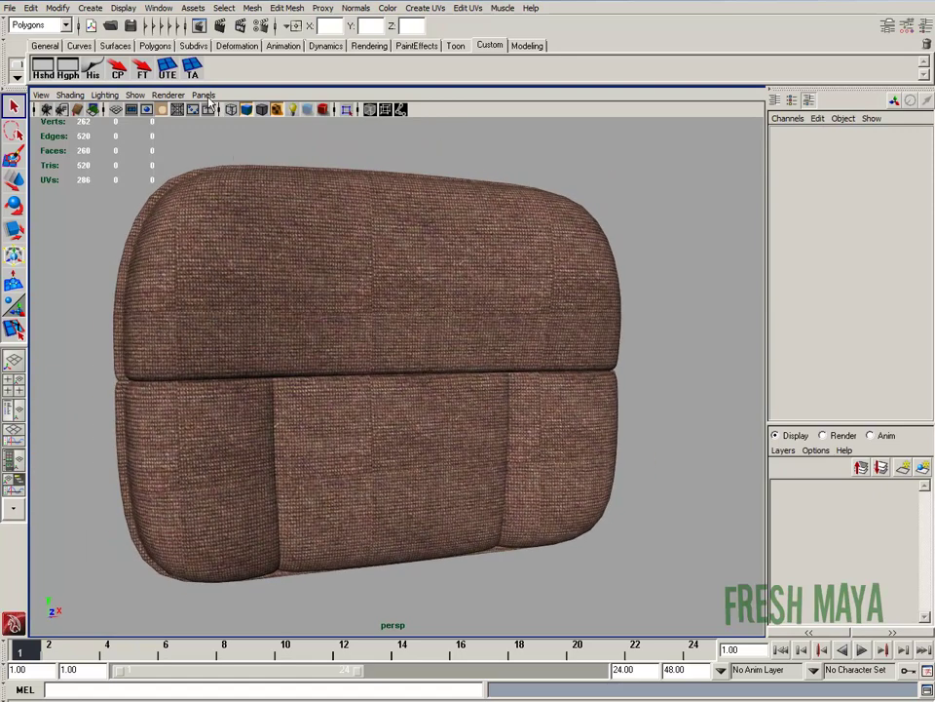
{"action": "left_click", "coordinate": [41, 94]}
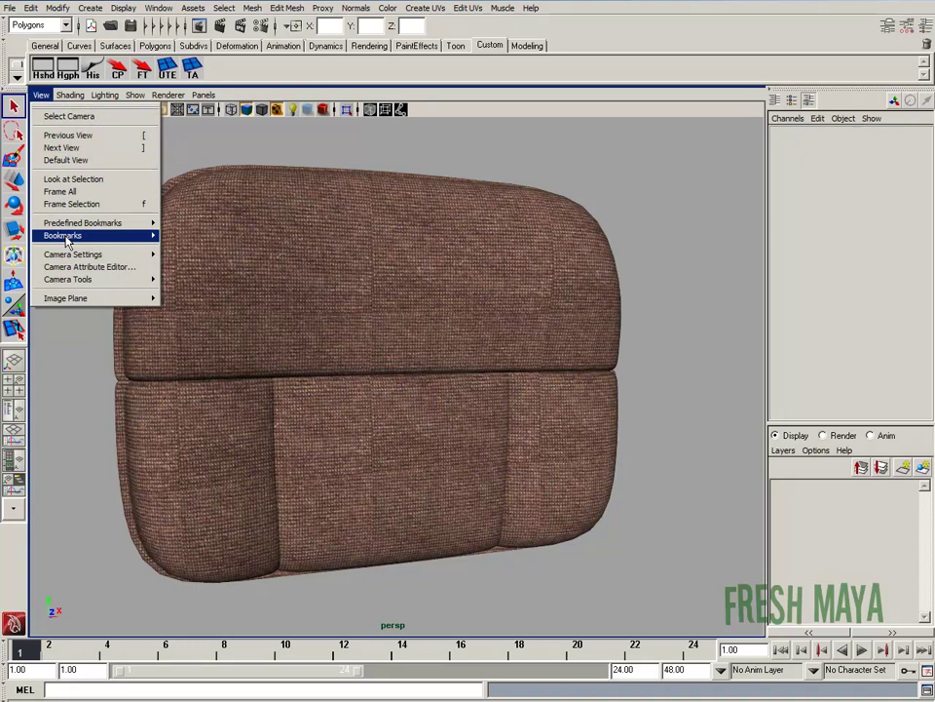
{"action": "mouse_move", "coordinate": [77, 255]}
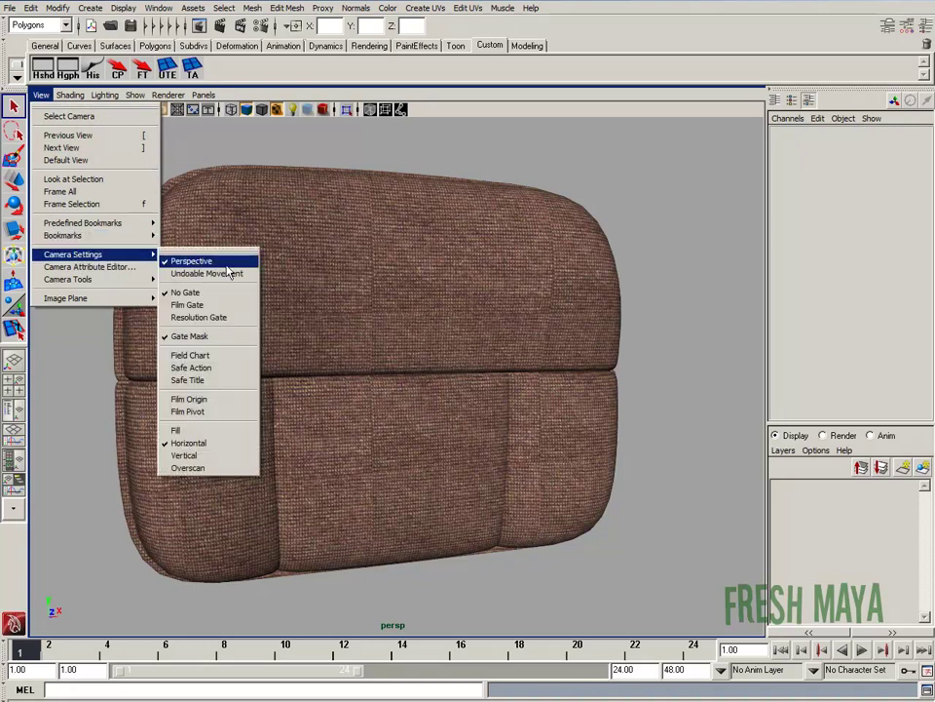
{"action": "left_click", "coordinate": [206, 318]}
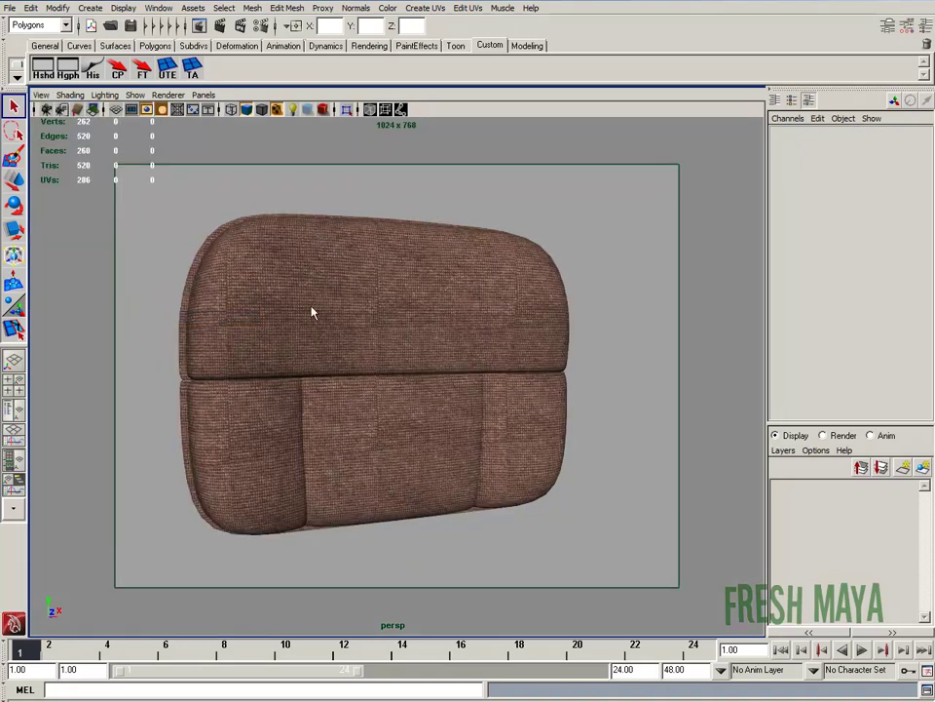
Frame the cushion inside the resolution gate, render the current frame, and close the finished render.
{"action": "right_click_drag", "start_coordinate": [311, 311], "coordinate": [627, 212], "text": "alt"}
{"action": "right_click_drag", "start_coordinate": [391, 176], "coordinate": [449, 301], "text": "alt"}
{"action": "left_click_drag", "start_coordinate": [449, 301], "coordinate": [458, 327], "text": "alt"}
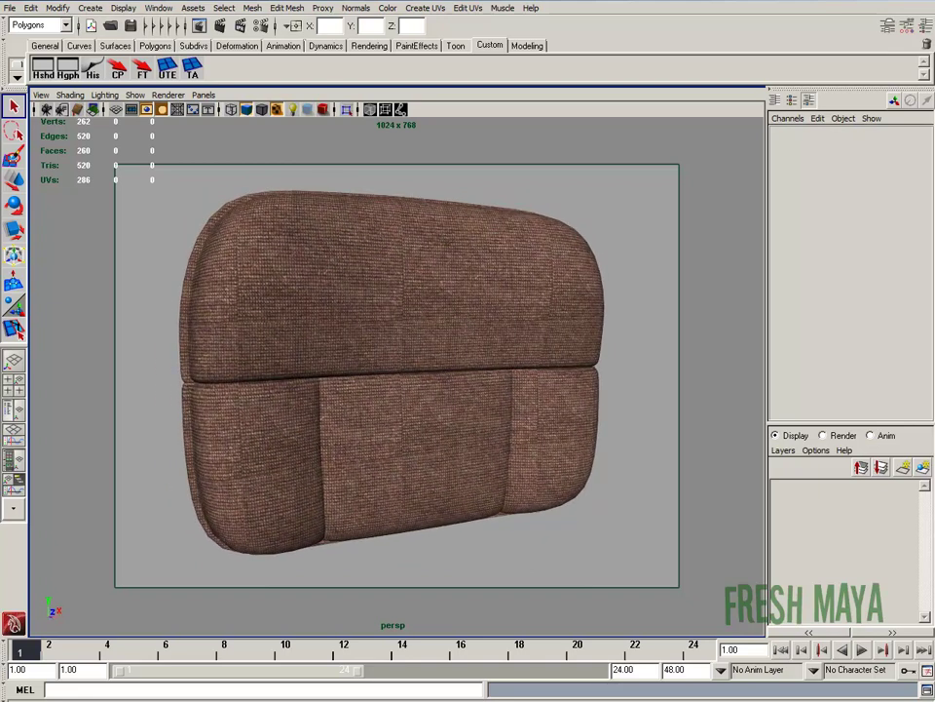
{"action": "left_click", "coordinate": [222, 28]}
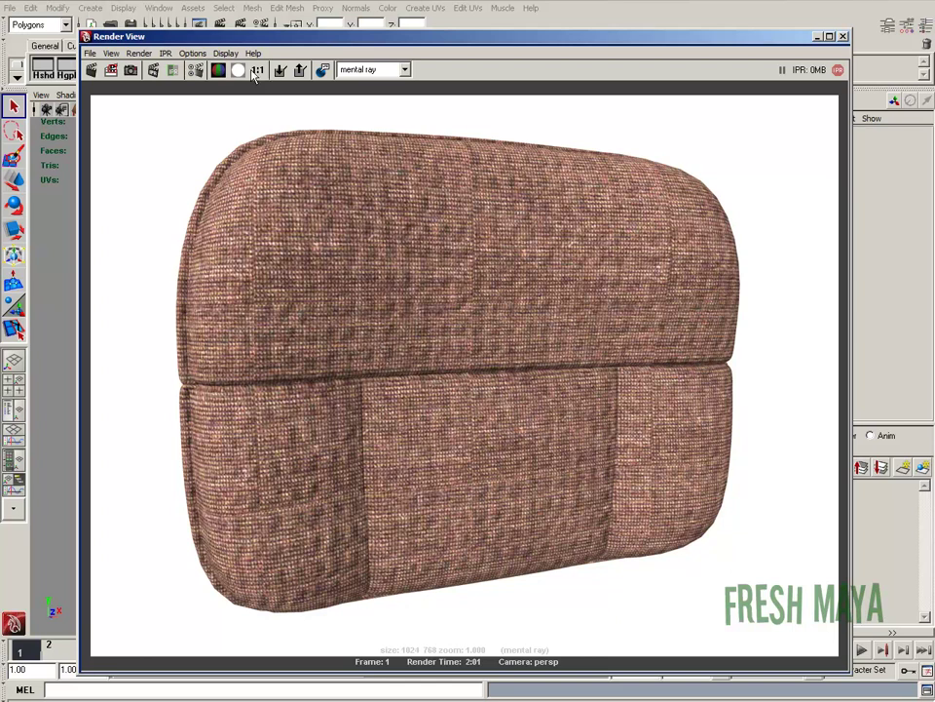
{"action": "left_click", "coordinate": [844, 36]}
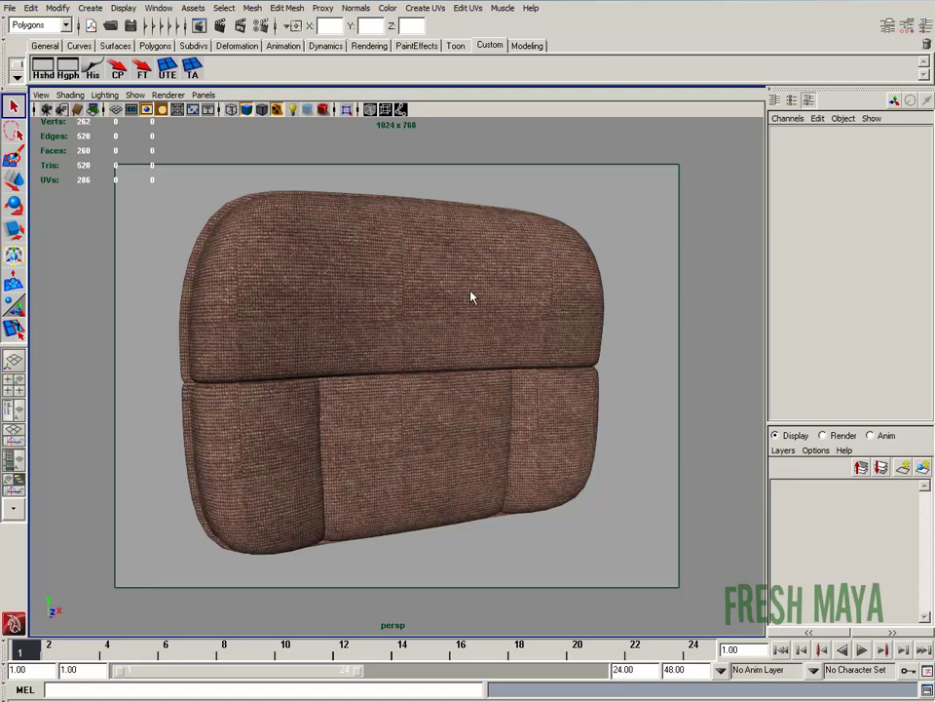
Select the cushion, check the color texture's Repeat UV, and go back to the shdr_Chair material's attributes.
{"action": "left_click", "coordinate": [471, 296]}
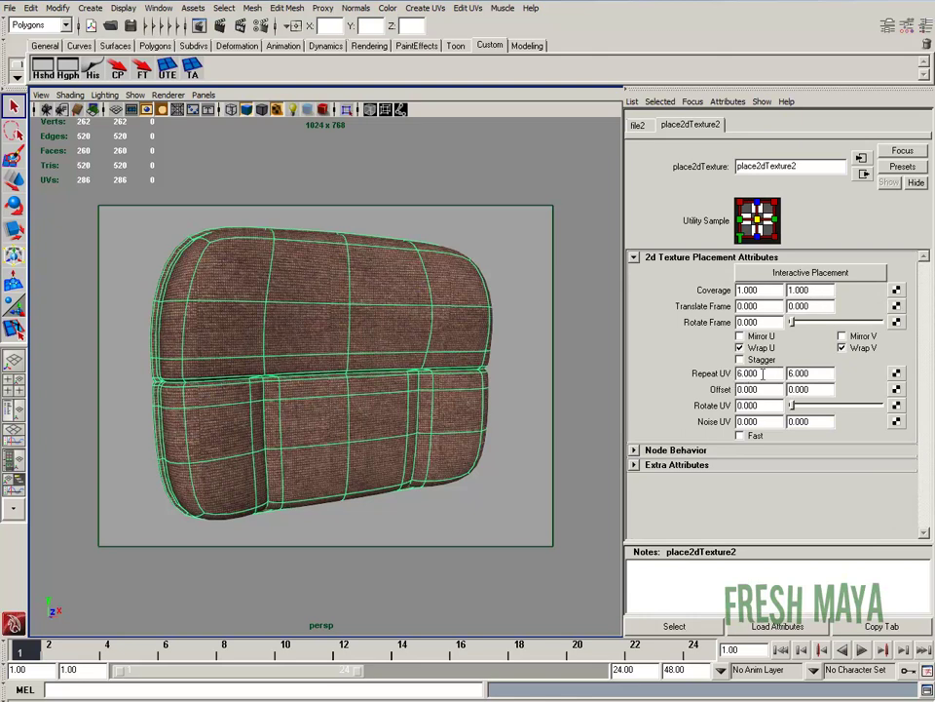
{"action": "key", "text": "Return"}
{"action": "key", "text": "Tab"}
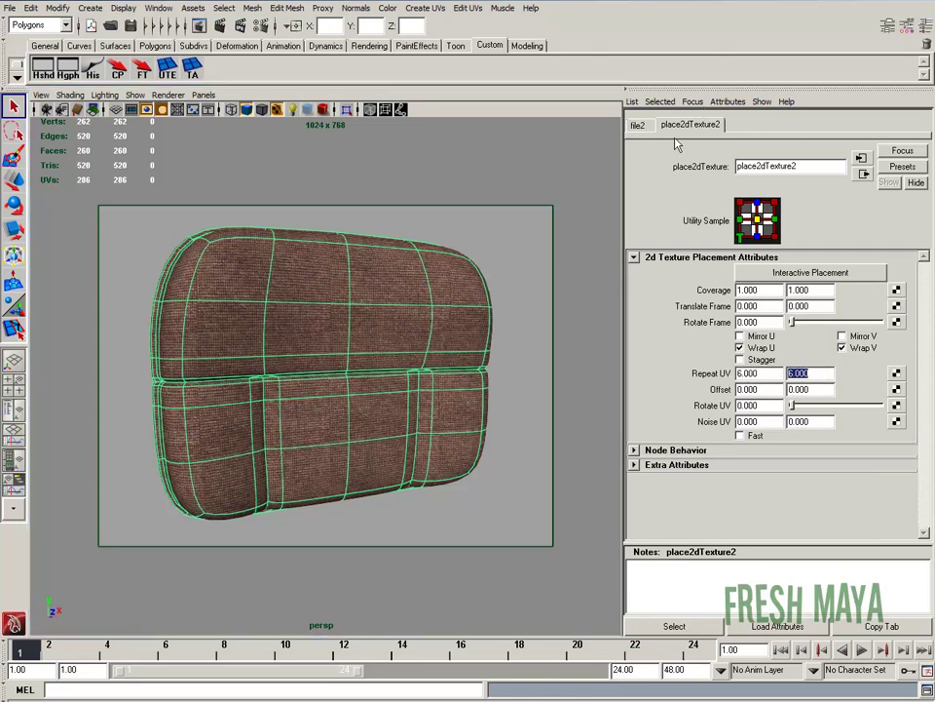
{"action": "left_click", "coordinate": [863, 174]}
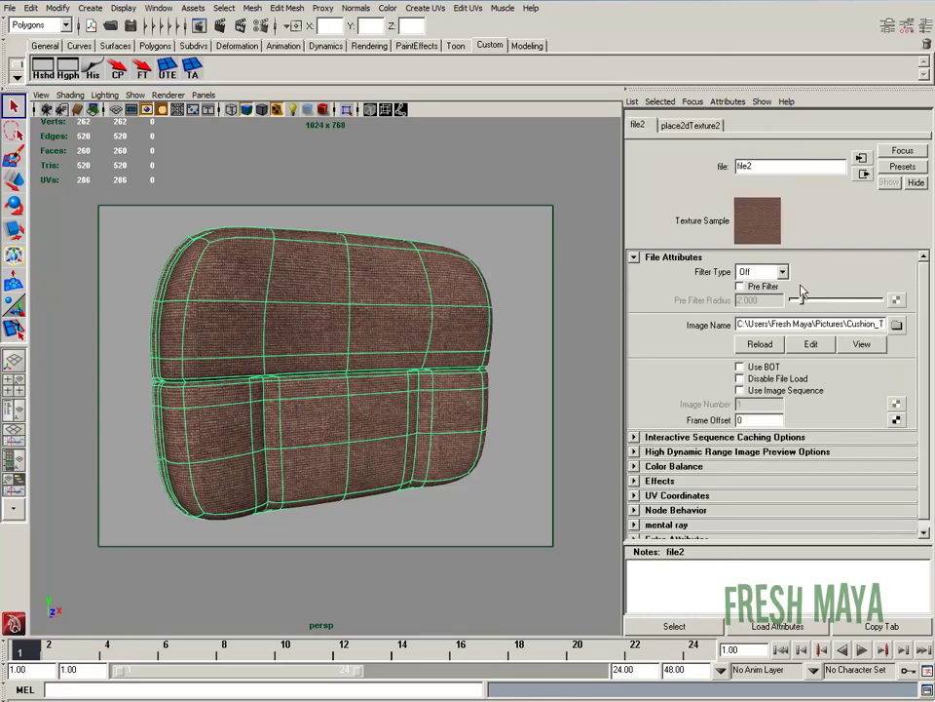
{"action": "left_click", "coordinate": [863, 174]}
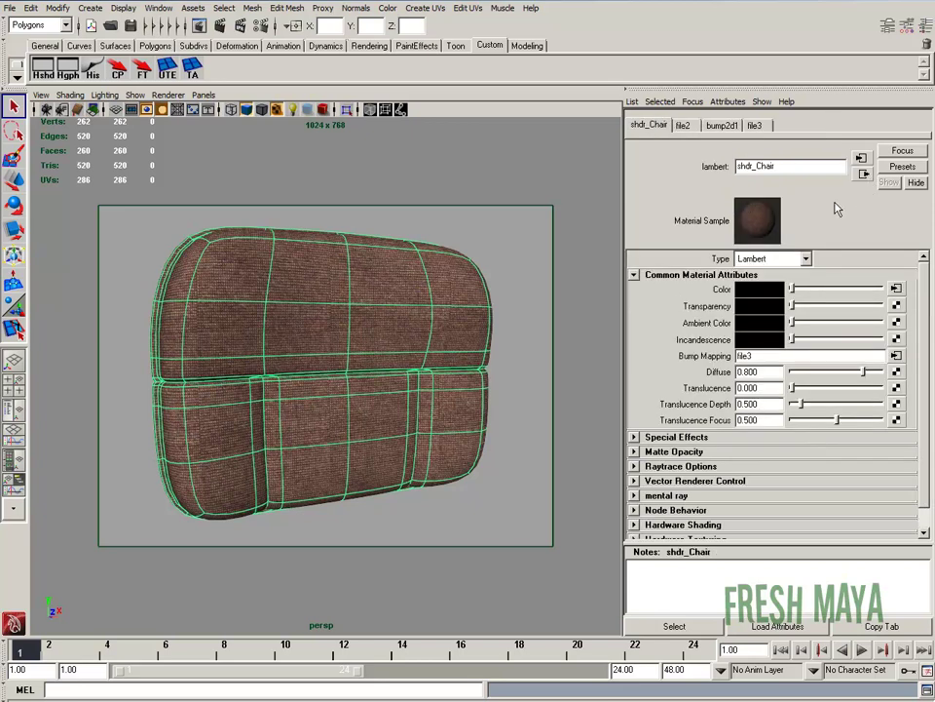
Go through the material's bump node to the bump texture's placement and set its Repeat UV to 6 in both directions.
{"action": "left_click", "coordinate": [896, 357]}
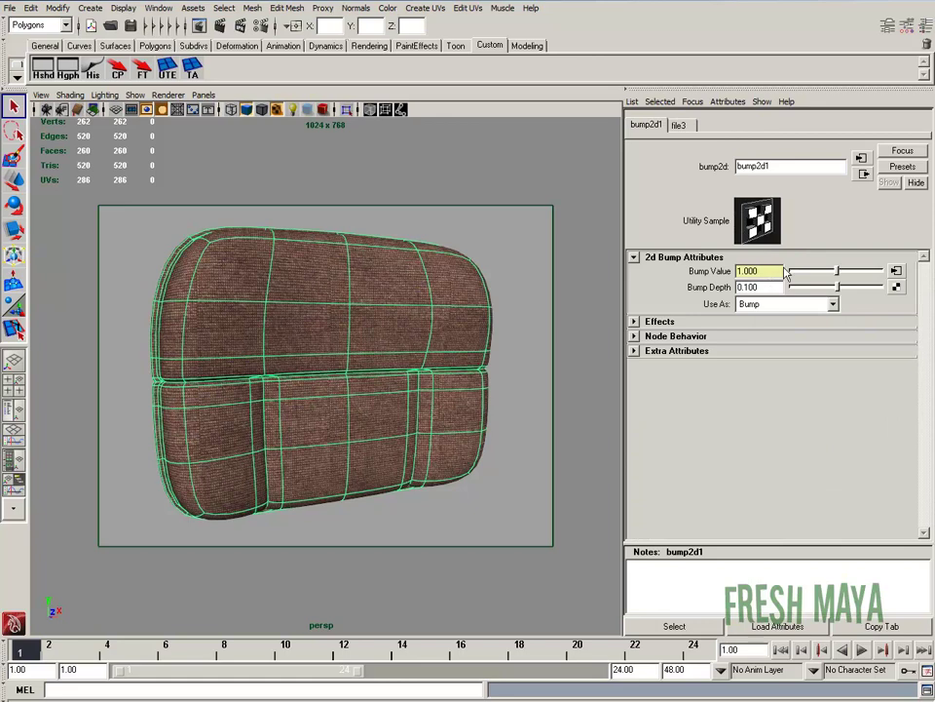
{"action": "left_click", "coordinate": [863, 173]}
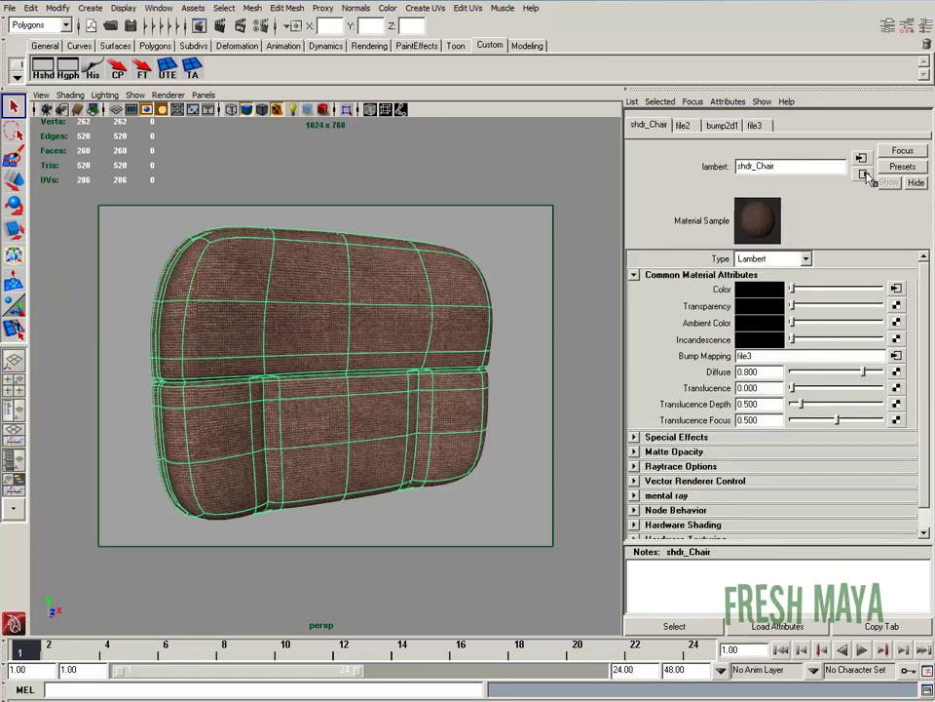
{"action": "left_click", "coordinate": [863, 173]}
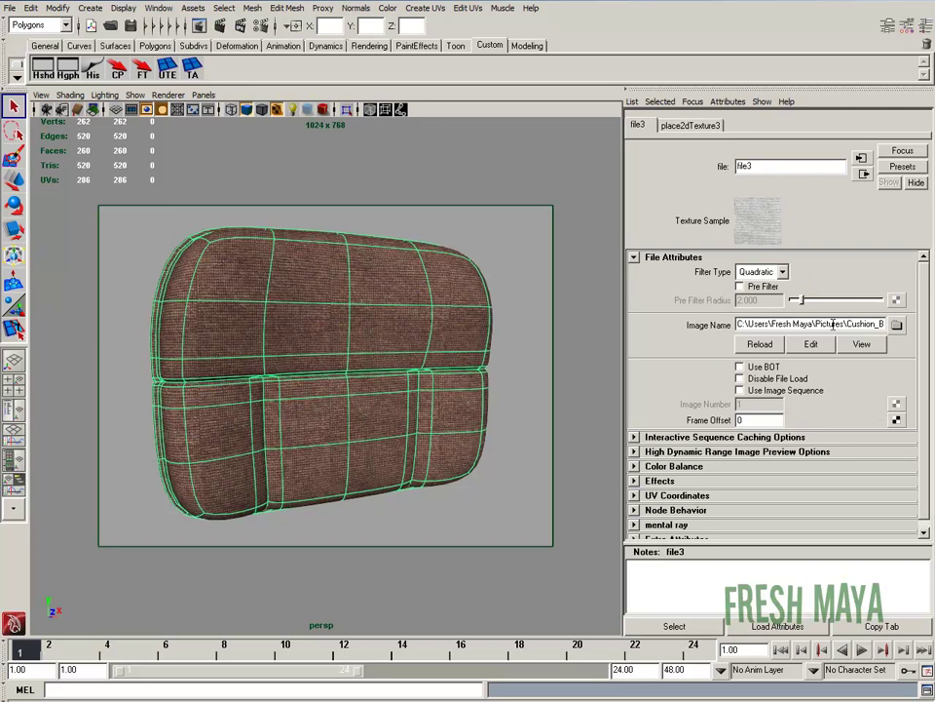
{"action": "left_click", "coordinate": [691, 125]}
{"action": "left_click_drag", "start_coordinate": [760, 373], "coordinate": [692, 374]}
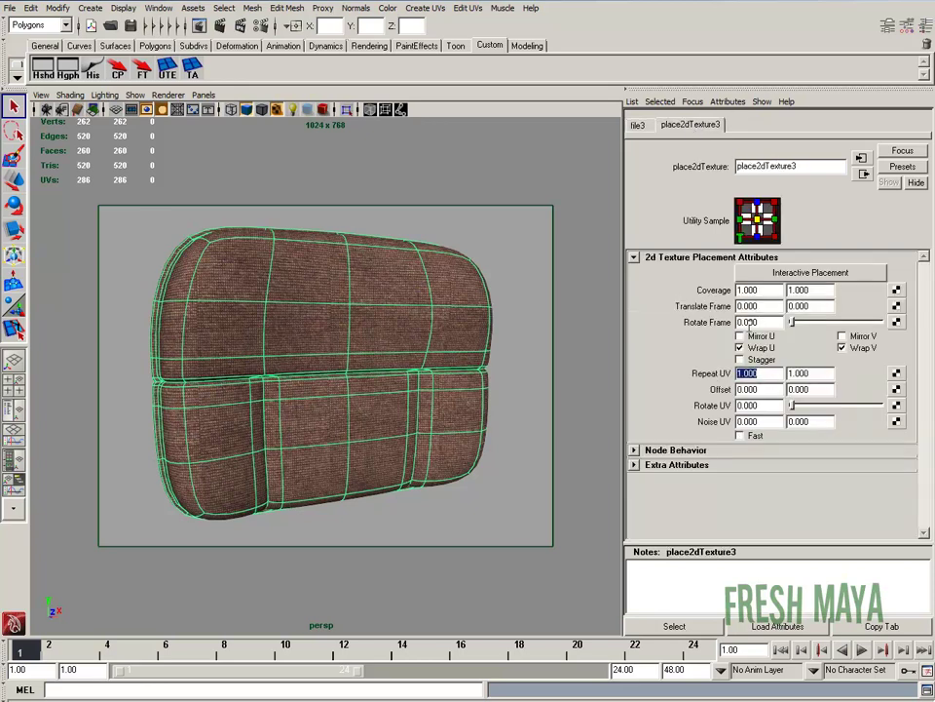
{"action": "type", "text": "6"}
{"action": "key", "text": "Tab"}
Turn on High Quality rendering in the perspective view and examine the cushion's bump from a steeper angle.
{"action": "left_click", "coordinate": [324, 111]}
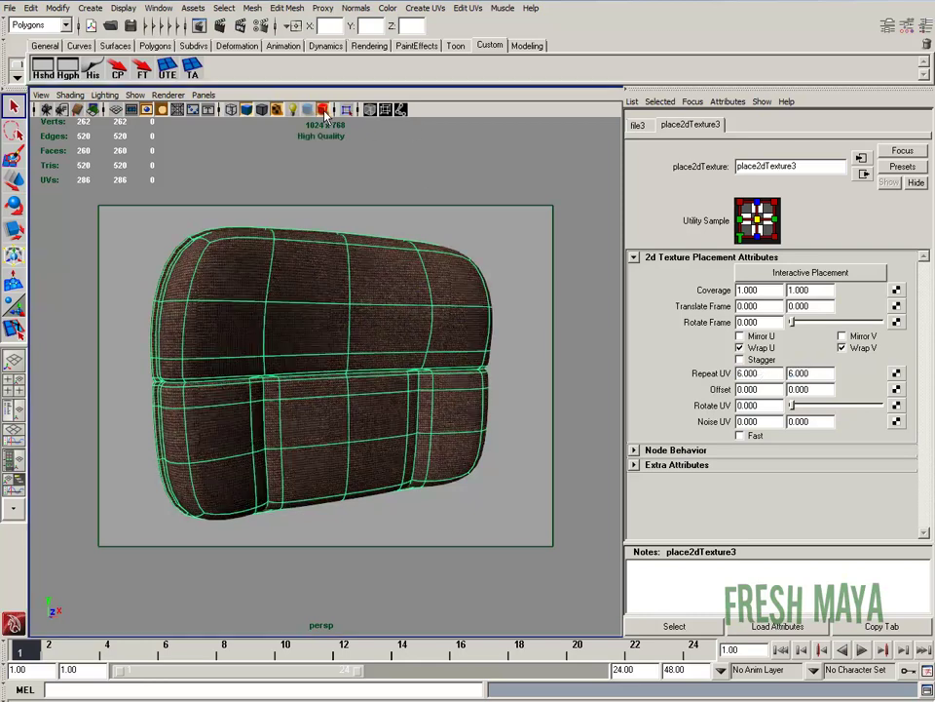
{"action": "right_click_drag", "start_coordinate": [334, 291], "coordinate": [308, 329], "text": "alt"}
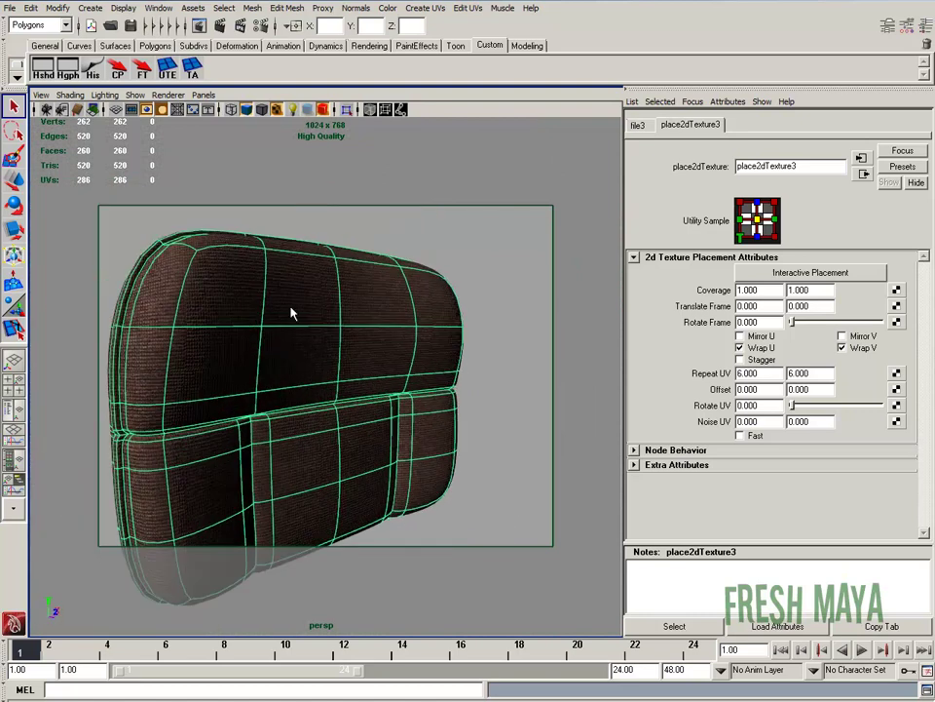
Hide the resolution gate, frame the cushion in the perspective view, and switch back from High Quality to default quality rendering.
{"action": "left_click_drag", "start_coordinate": [230, 200], "coordinate": [195, 162], "text": "alt"}
{"action": "left_click", "coordinate": [147, 110]}
{"action": "key", "text": "f"}
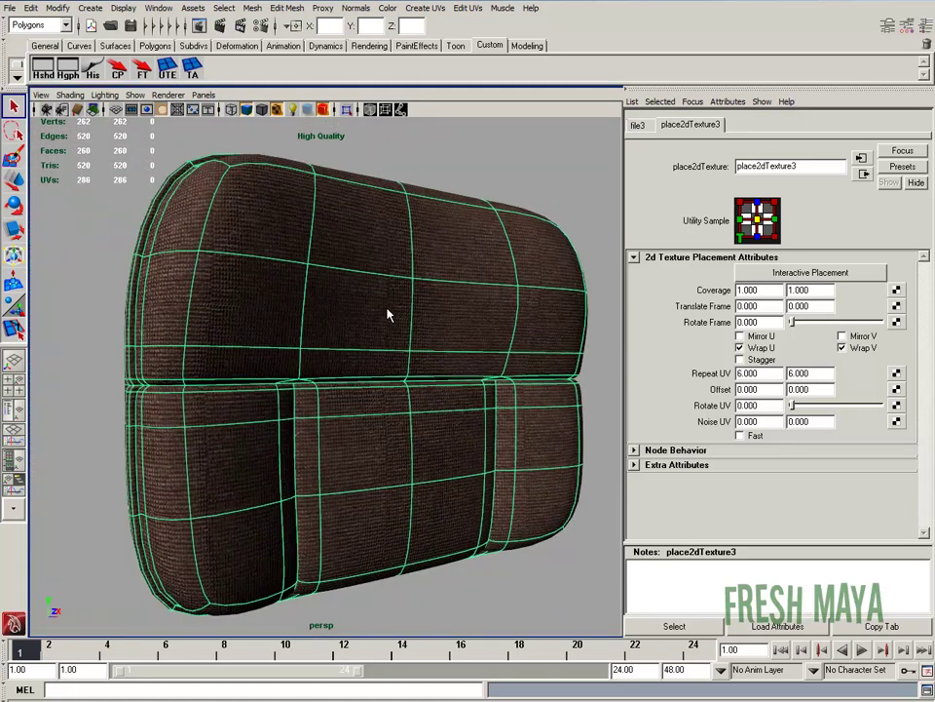
{"action": "left_click_drag", "start_coordinate": [388, 312], "coordinate": [265, 288], "text": "alt"}
{"action": "right_click_drag", "start_coordinate": [265, 288], "coordinate": [302, 325], "text": "alt"}
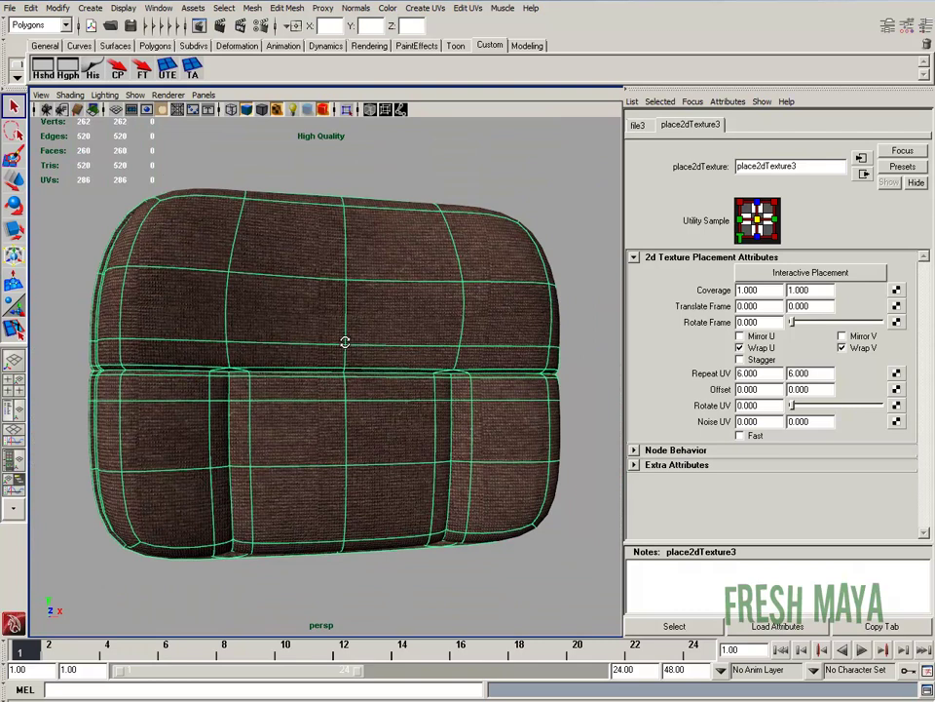
{"action": "left_click_drag", "start_coordinate": [345, 341], "coordinate": [464, 190], "text": "alt"}
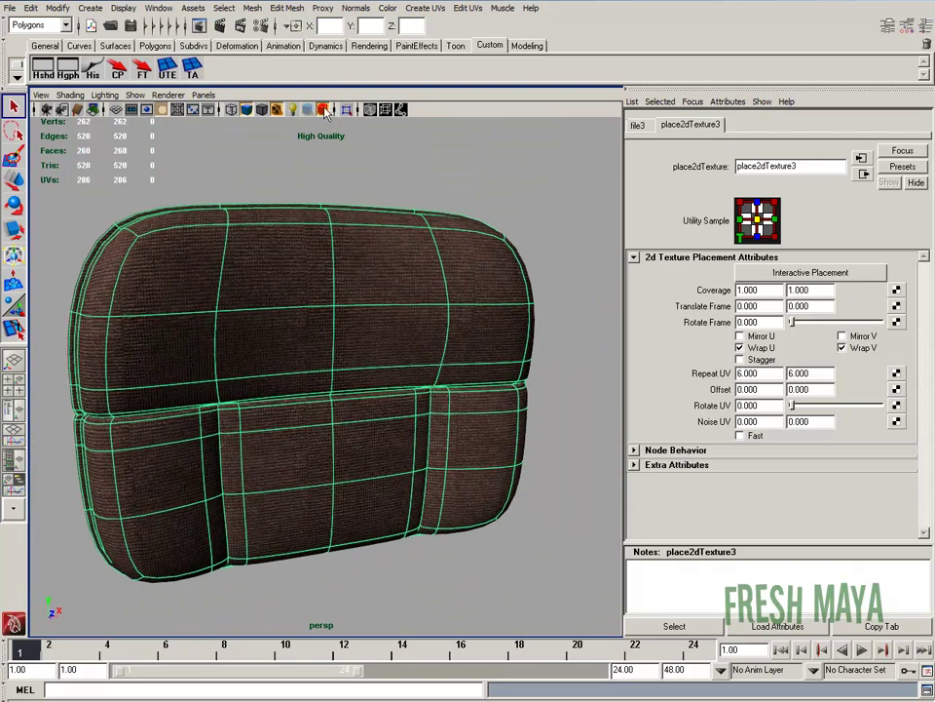
{"action": "left_click_drag", "start_coordinate": [419, 234], "coordinate": [388, 278], "text": "alt"}
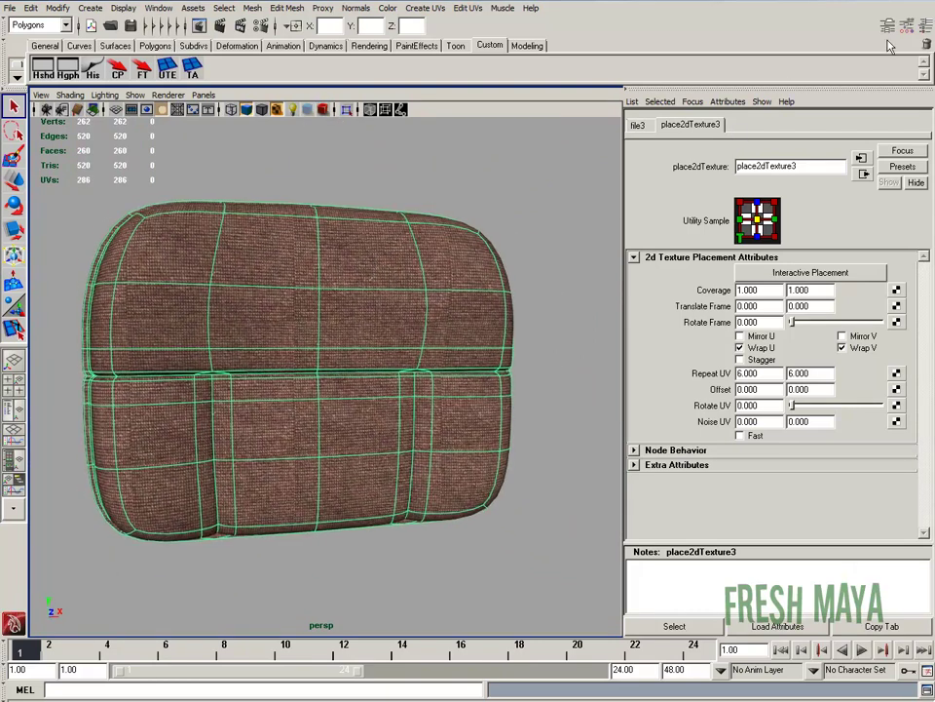
Select the cushion and expand the Color Balance settings of the shdr_Chair color texture file2.
{"action": "left_click", "coordinate": [469, 247]}
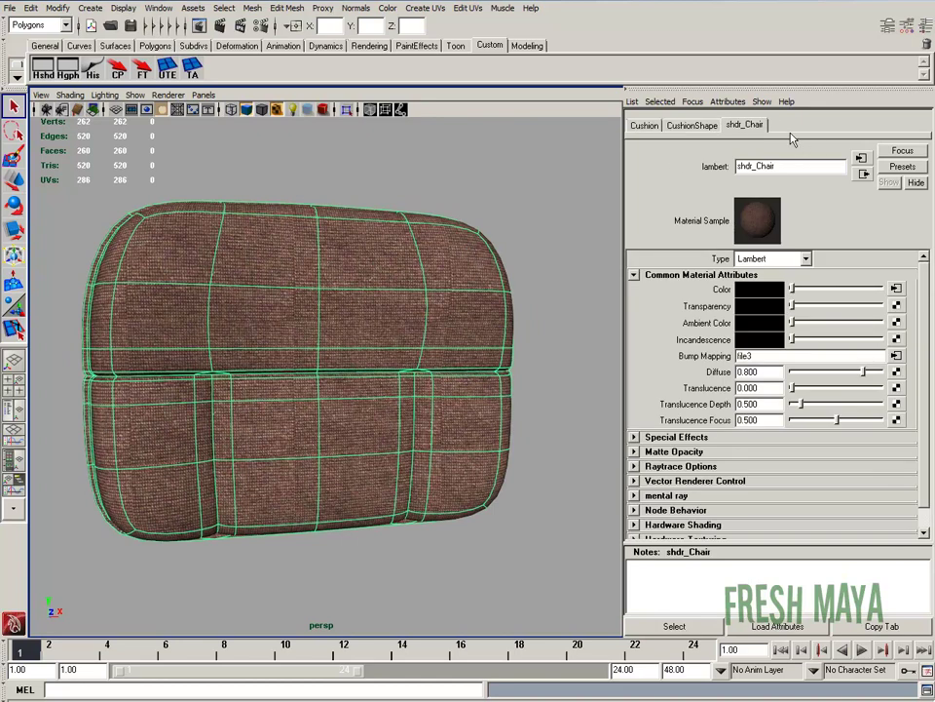
{"action": "left_click", "coordinate": [897, 289]}
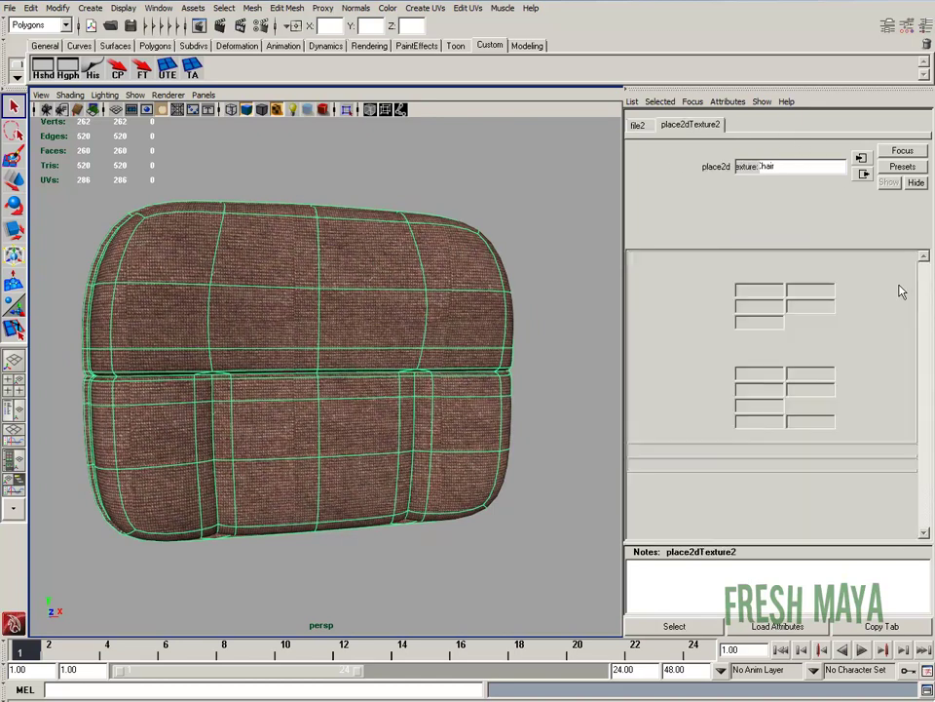
{"action": "left_click", "coordinate": [638, 125]}
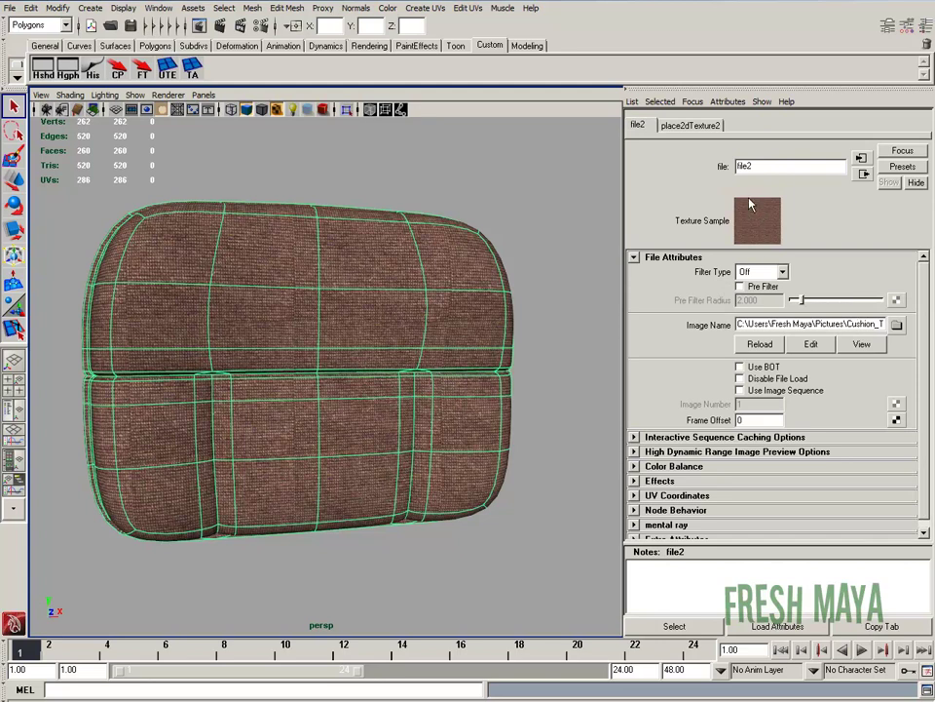
{"action": "left_click", "coordinate": [667, 467]}
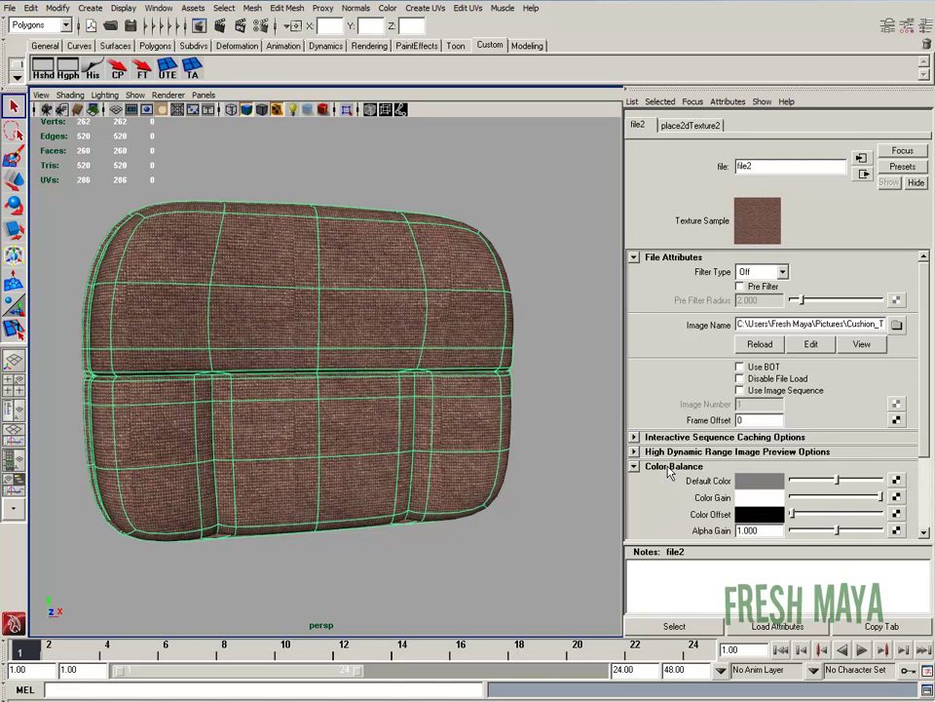
{"action": "left_click_drag", "start_coordinate": [931, 378], "coordinate": [932, 458]}
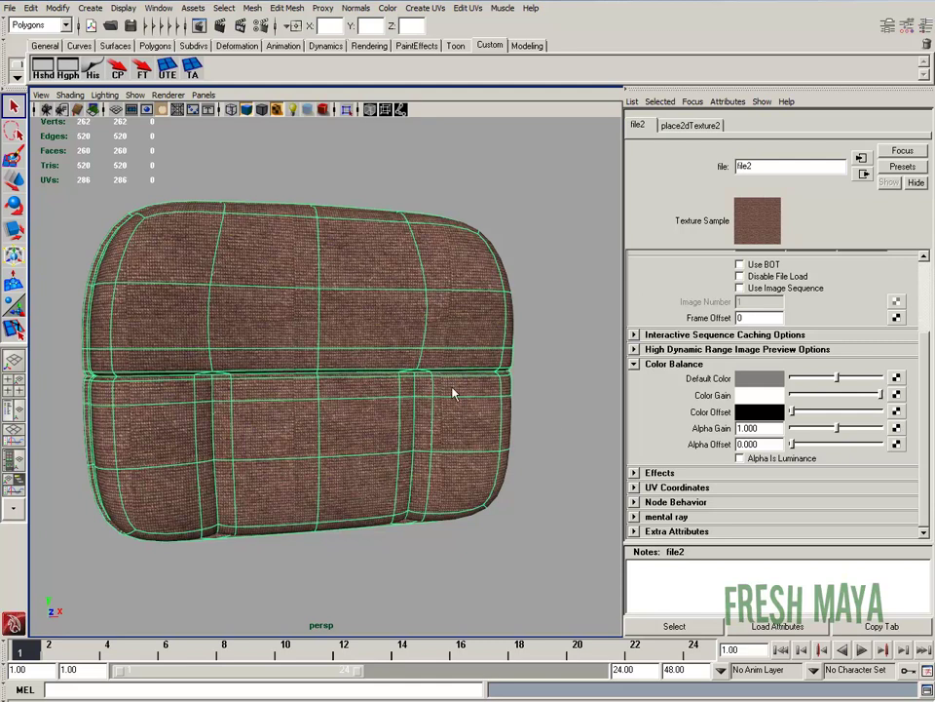
Tint the color texture's Color Gain a dusty pink with hue 352.47, saturation 0.185 and value about 0.786.
{"action": "left_click", "coordinate": [749, 396]}
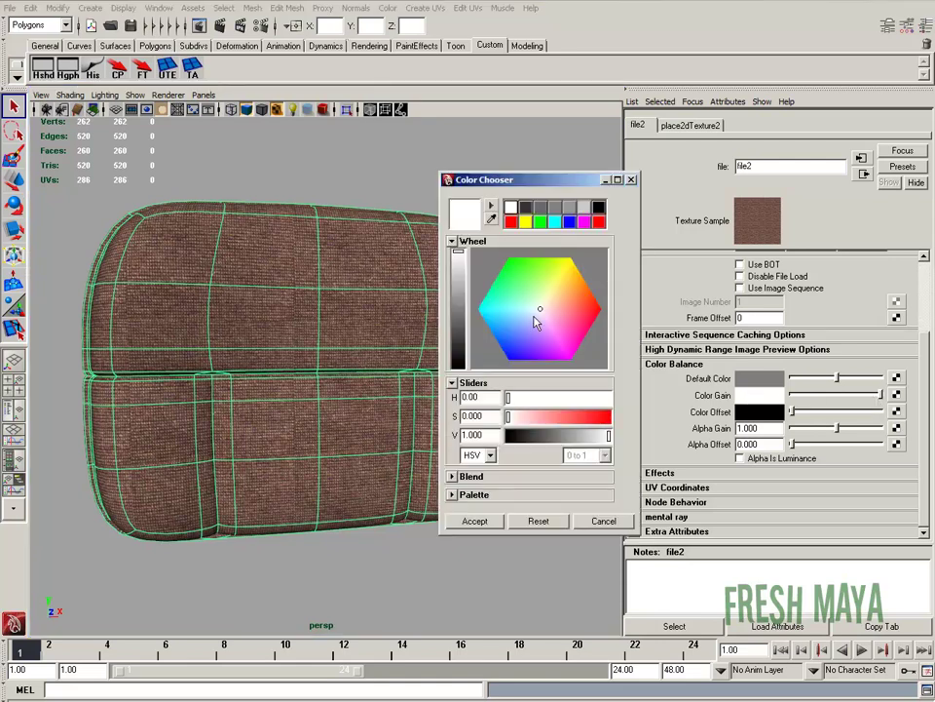
{"action": "mouse_move", "coordinate": [542, 313]}
{"action": "left_mouse_down"}
{"action": "mouse_move", "coordinate": [572, 263]}
{"action": "mouse_move", "coordinate": [608, 312]}
{"action": "mouse_move", "coordinate": [574, 265]}
{"action": "mouse_move", "coordinate": [605, 311]}
{"action": "mouse_move", "coordinate": [598, 329]}
{"action": "mouse_move", "coordinate": [608, 320]}
{"action": "left_mouse_up"}
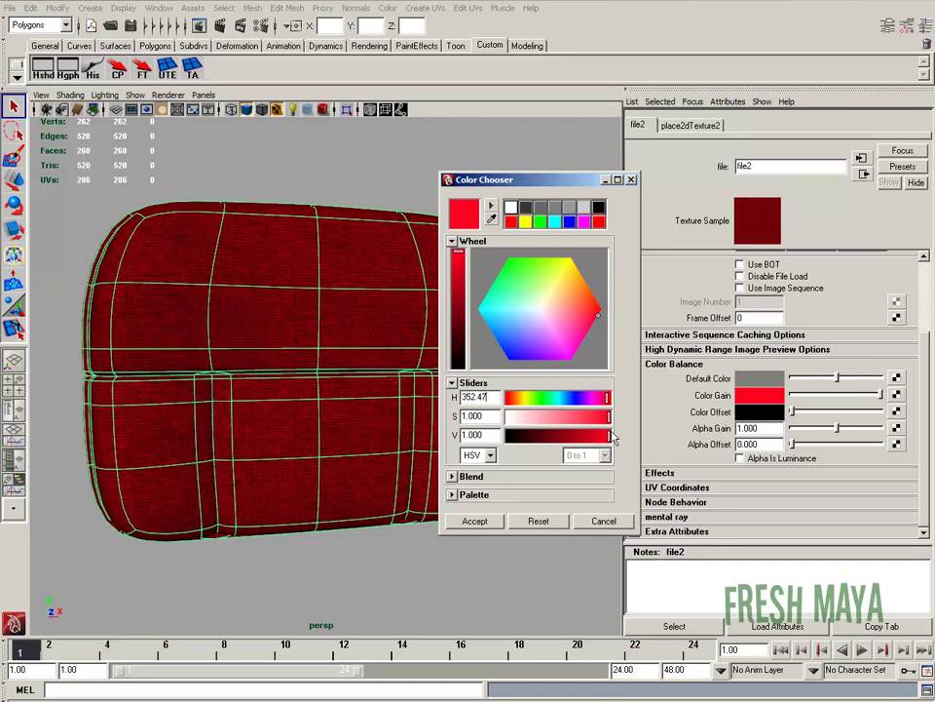
{"action": "left_click_drag", "start_coordinate": [612, 422], "coordinate": [520, 432]}
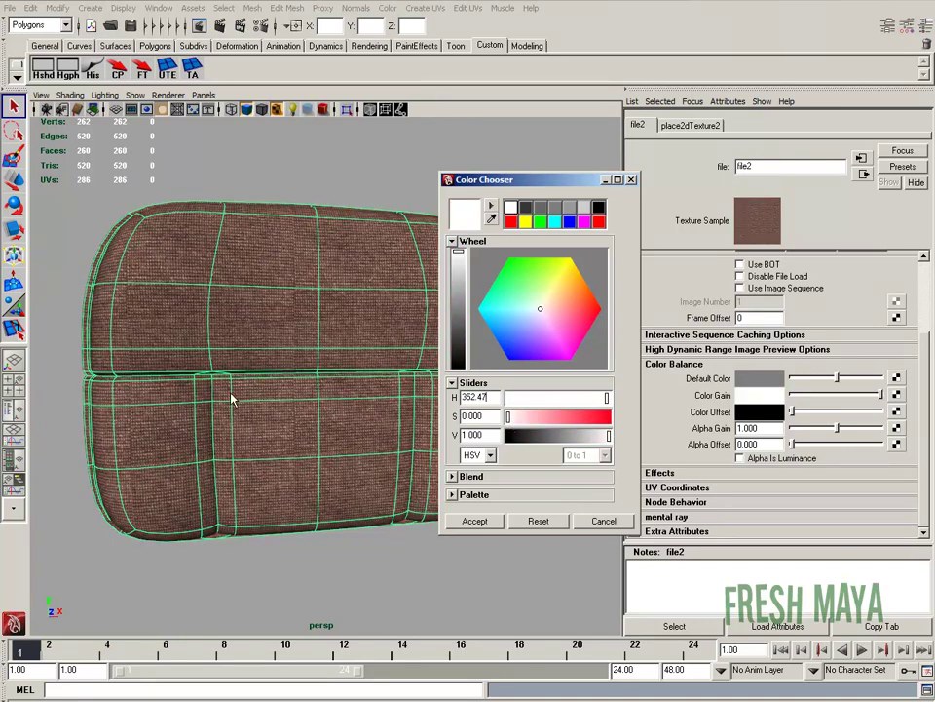
{"action": "left_click_drag", "start_coordinate": [508, 429], "coordinate": [541, 426]}
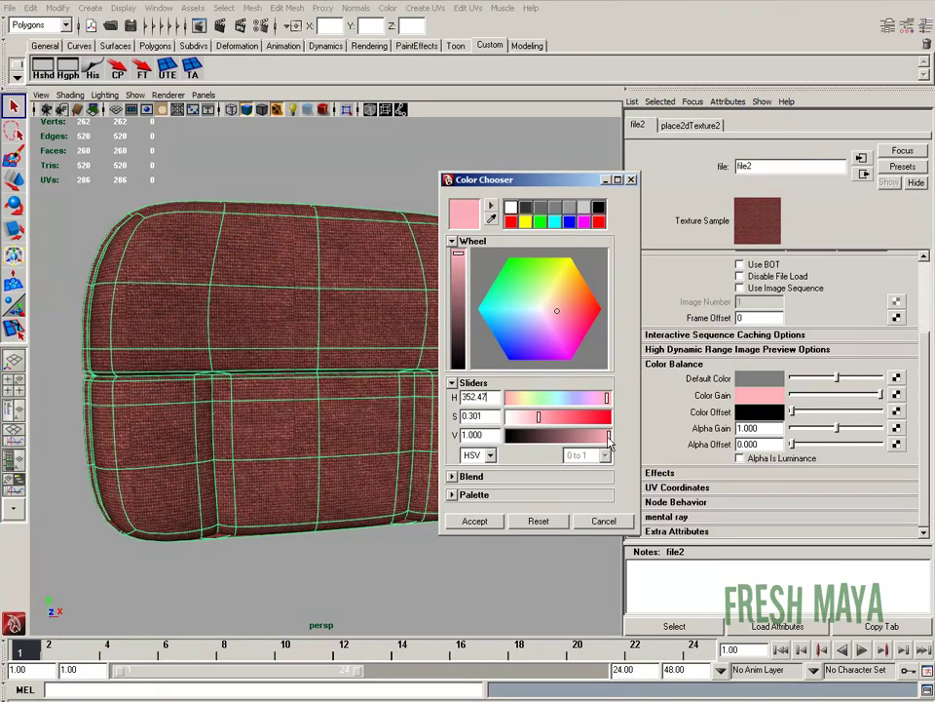
{"action": "mouse_move", "coordinate": [608, 440]}
{"action": "left_mouse_down"}
{"action": "mouse_move", "coordinate": [546, 436]}
{"action": "mouse_move", "coordinate": [610, 435]}
{"action": "left_mouse_up"}
{"action": "mouse_move", "coordinate": [541, 421]}
{"action": "left_mouse_down"}
{"action": "mouse_move", "coordinate": [507, 419]}
{"action": "mouse_move", "coordinate": [527, 431]}
{"action": "left_mouse_up"}
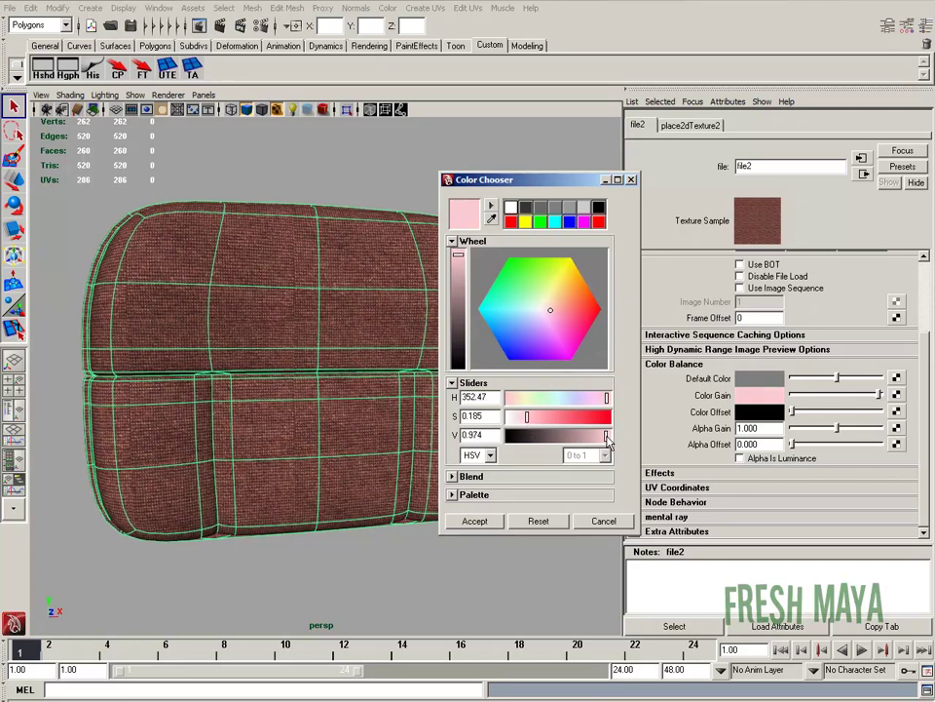
{"action": "left_click_drag", "start_coordinate": [610, 439], "coordinate": [588, 441]}
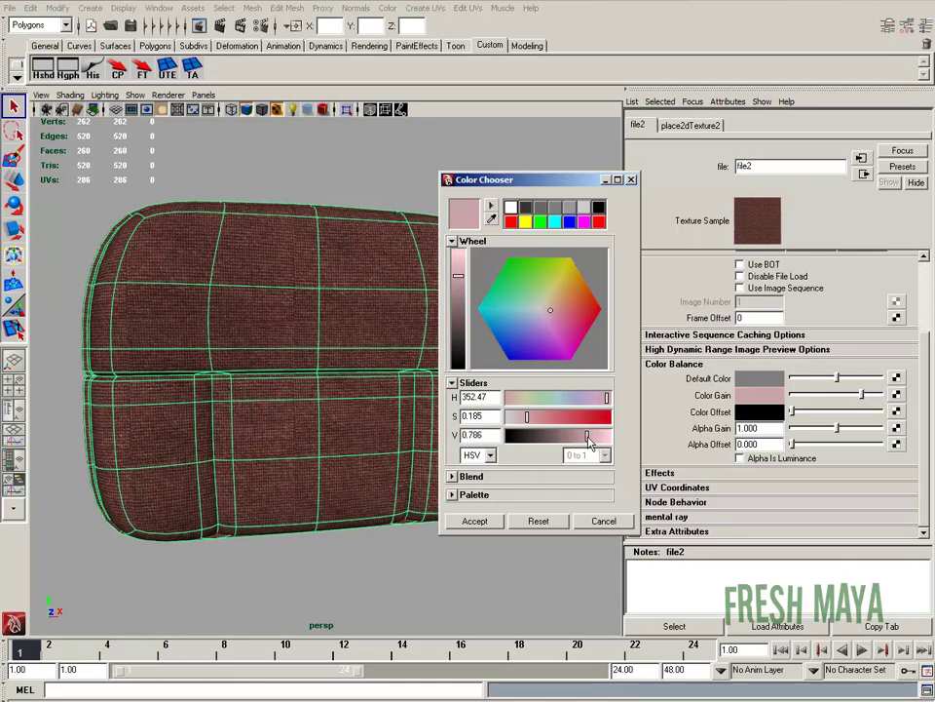
{"action": "left_click", "coordinate": [491, 525]}
Deselect the cushion, render the current frame with mental ray, keep the image, and close the render window.
{"action": "mouse_move", "coordinate": [359, 338]}
{"action": "left_mouse_down", "text": "alt"}
{"action": "mouse_move", "coordinate": [283, 334]}
{"action": "mouse_move", "coordinate": [365, 345]}
{"action": "mouse_move", "coordinate": [354, 341]}
{"action": "left_mouse_up", "text": "alt"}
{"action": "left_click", "coordinate": [531, 195]}
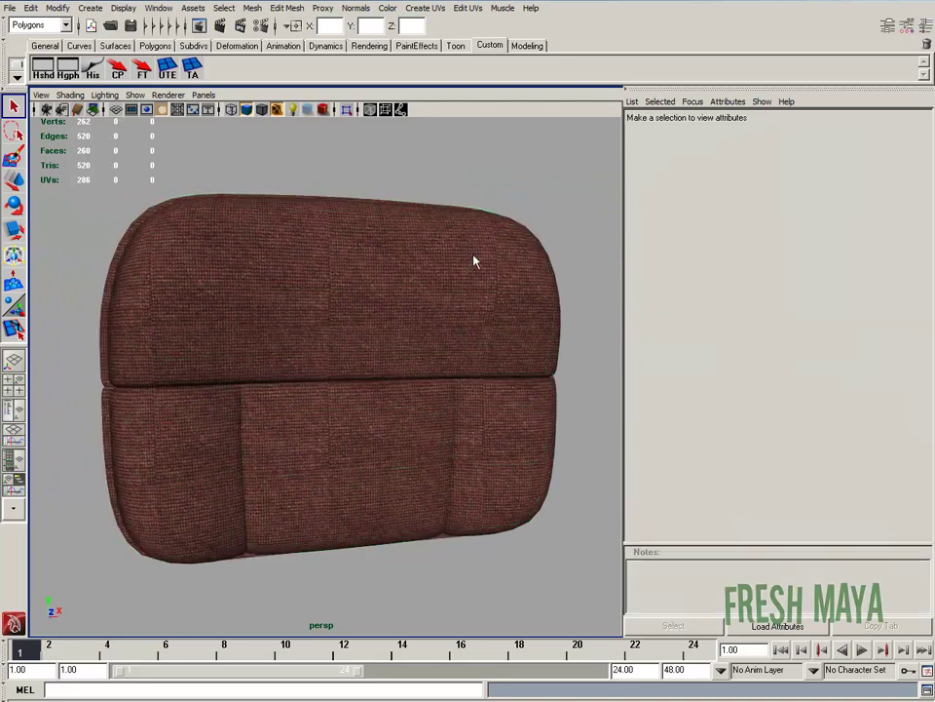
{"action": "left_click_drag", "start_coordinate": [475, 259], "coordinate": [463, 259], "text": "alt"}
{"action": "middle_click_drag", "start_coordinate": [400, 291], "coordinate": [409, 286], "text": "alt"}
{"action": "right_click_drag", "start_coordinate": [409, 286], "coordinate": [409, 295], "text": "alt"}
{"action": "mouse_move", "coordinate": [409, 301]}
{"action": "left_mouse_down", "text": "alt"}
{"action": "mouse_move", "coordinate": [428, 309]}
{"action": "mouse_move", "coordinate": [408, 311]}
{"action": "left_mouse_up", "text": "alt"}
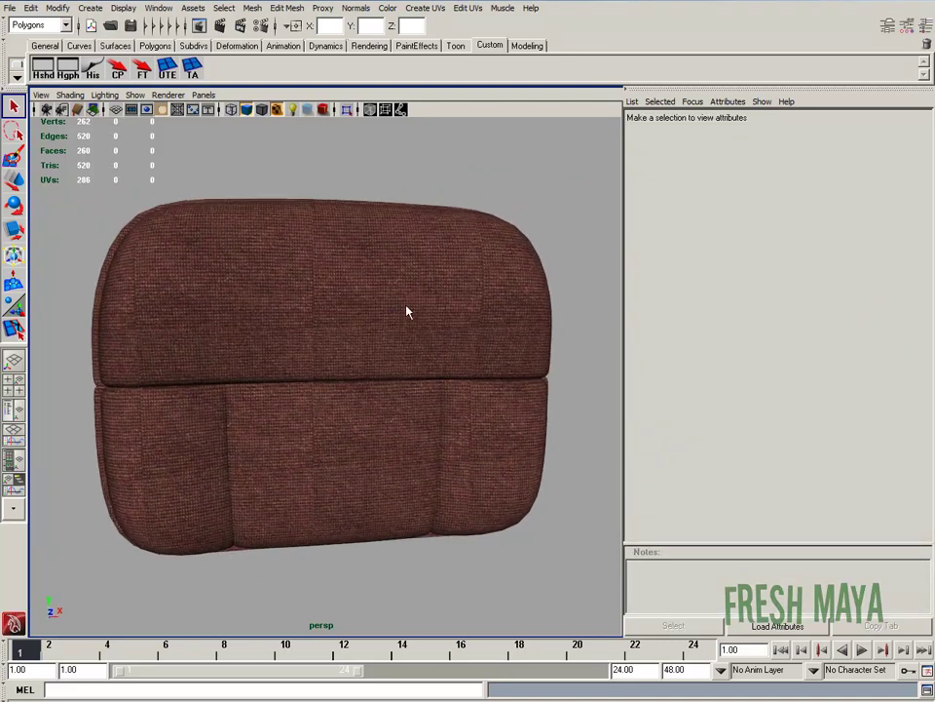
{"action": "left_click", "coordinate": [220, 26]}
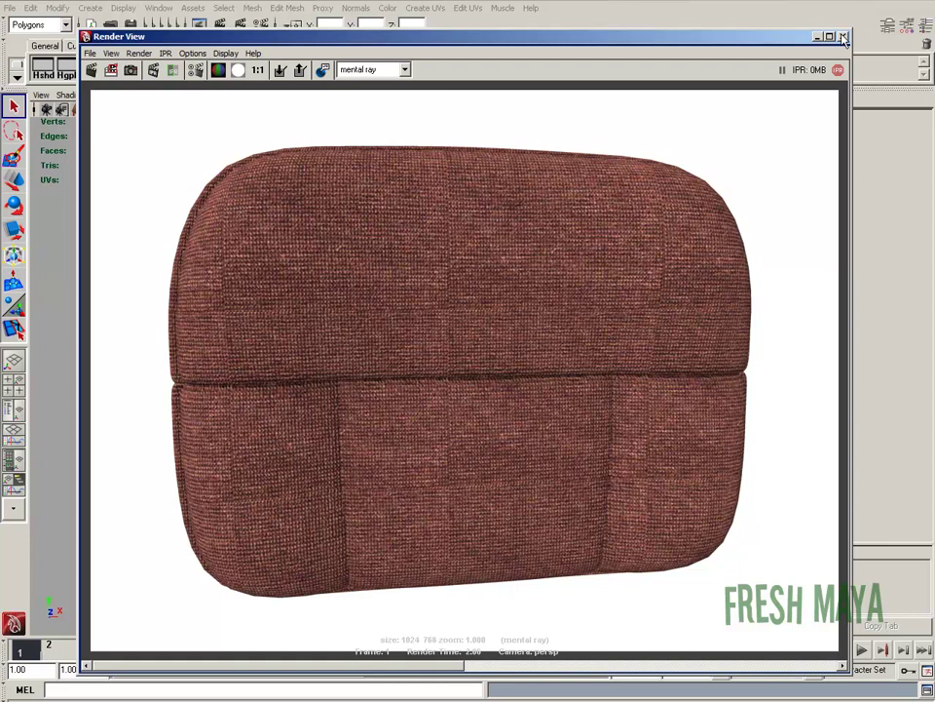
{"action": "left_click", "coordinate": [281, 72]}
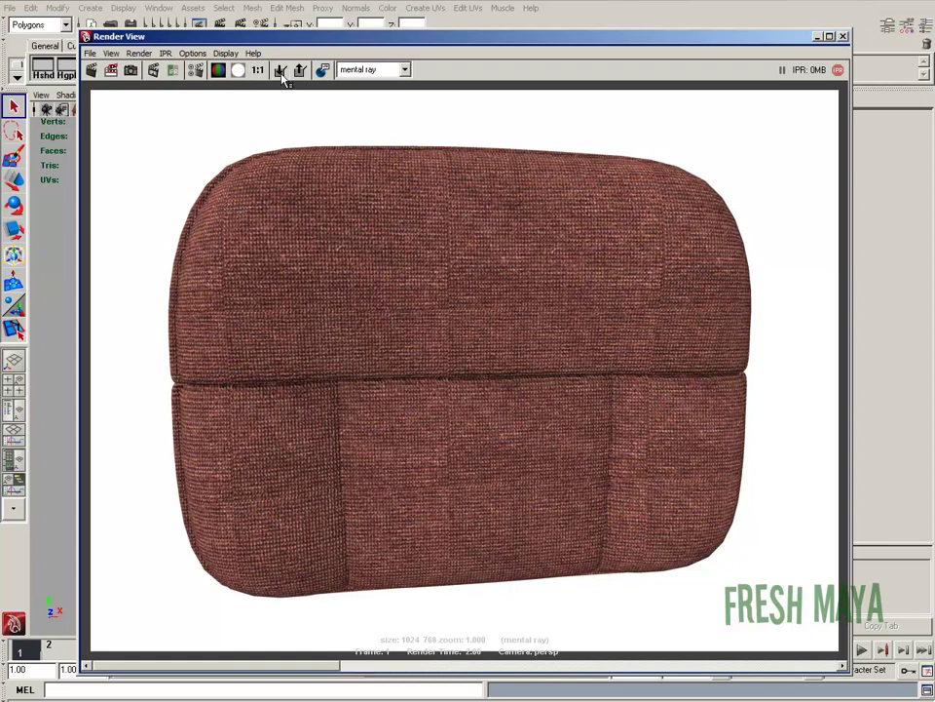
{"action": "left_click", "coordinate": [842, 37]}
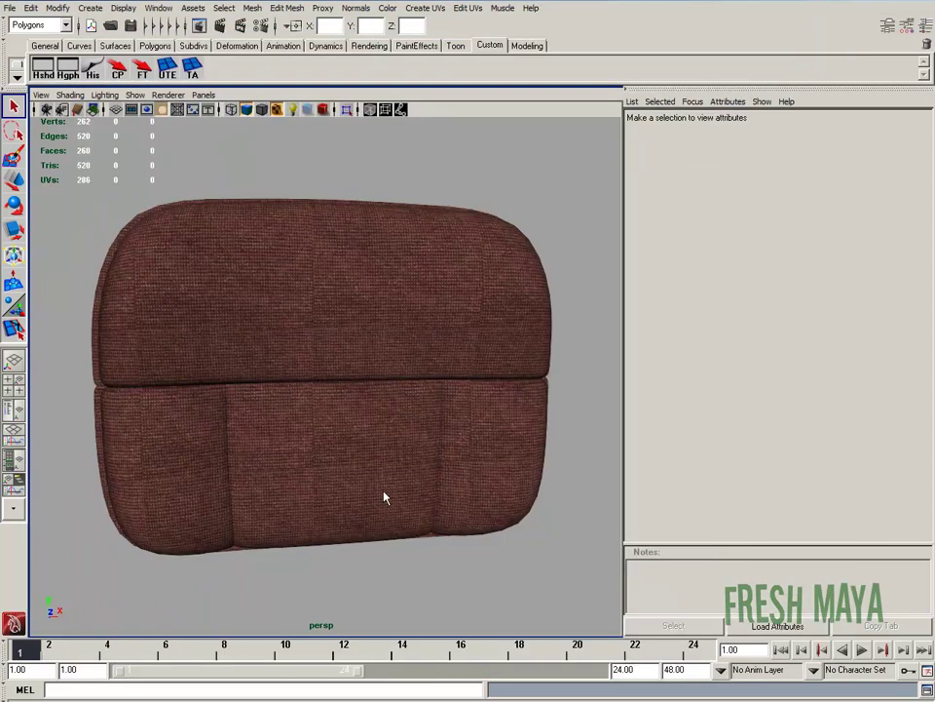
Set the Bump Depth of the cushion material's bump2d1 node to 0.08 and deselect the cushion.
{"action": "left_click", "coordinate": [330, 365]}
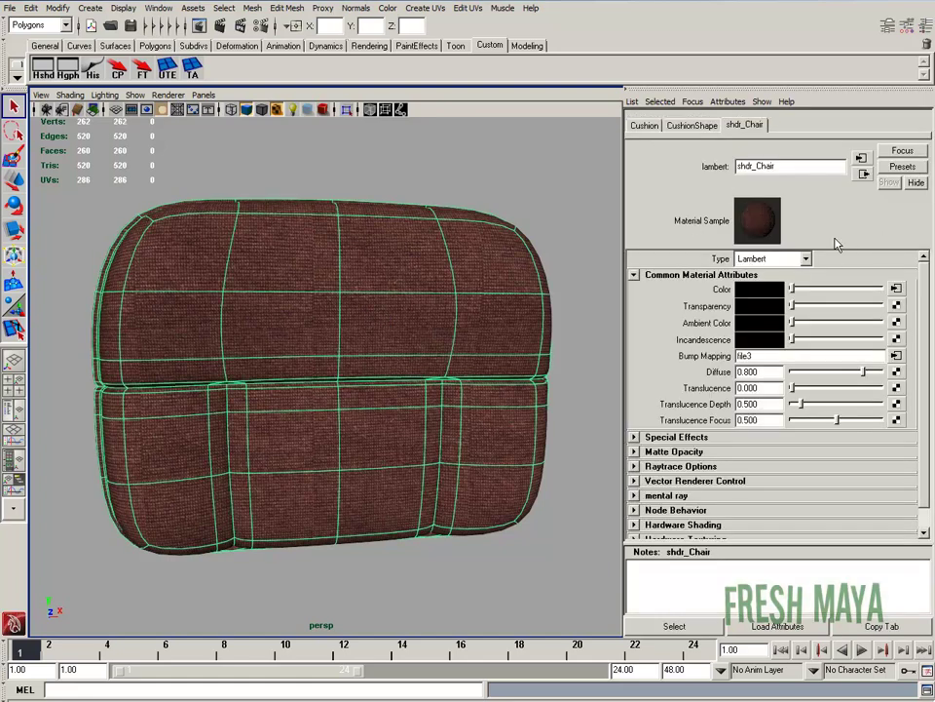
{"action": "left_click", "coordinate": [896, 355]}
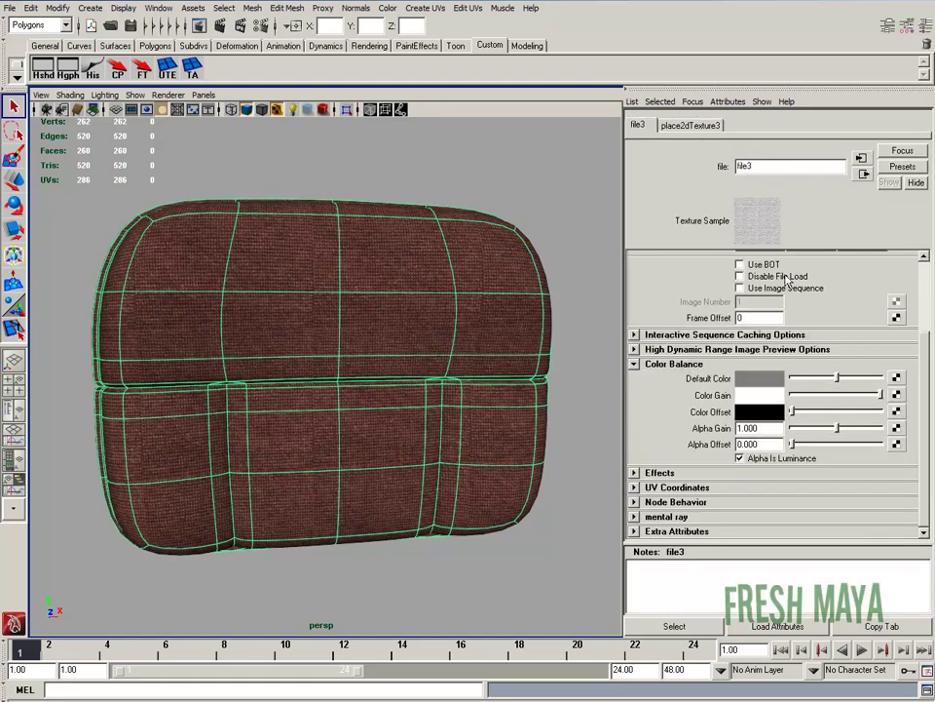
{"action": "left_click", "coordinate": [863, 175]}
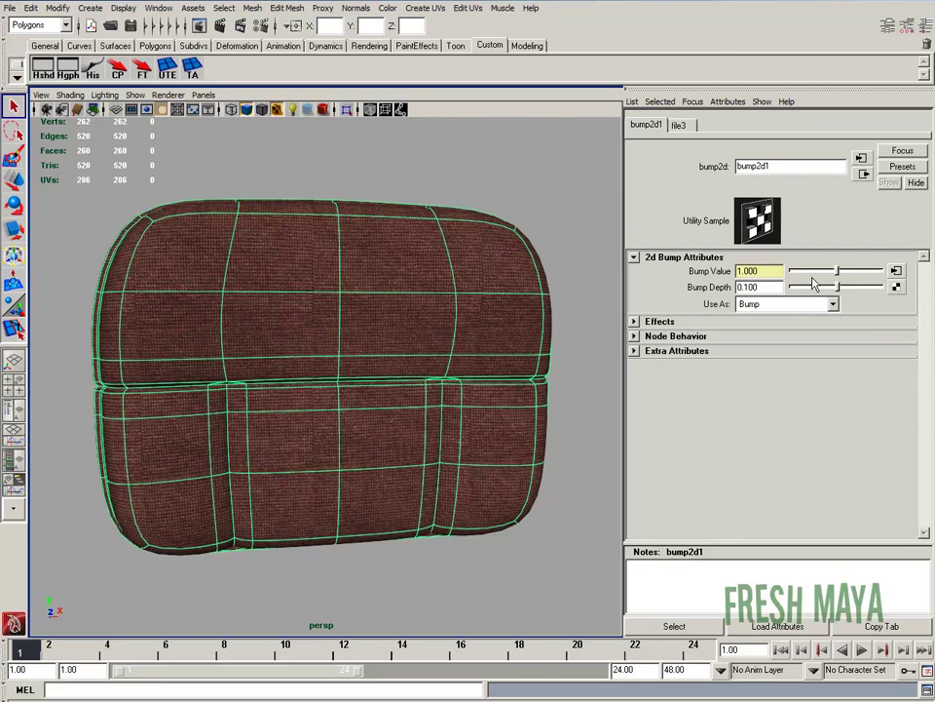
{"action": "left_click", "coordinate": [764, 287]}
{"action": "left_click_drag", "start_coordinate": [765, 288], "coordinate": [740, 305]}
{"action": "type", "text": "08"}
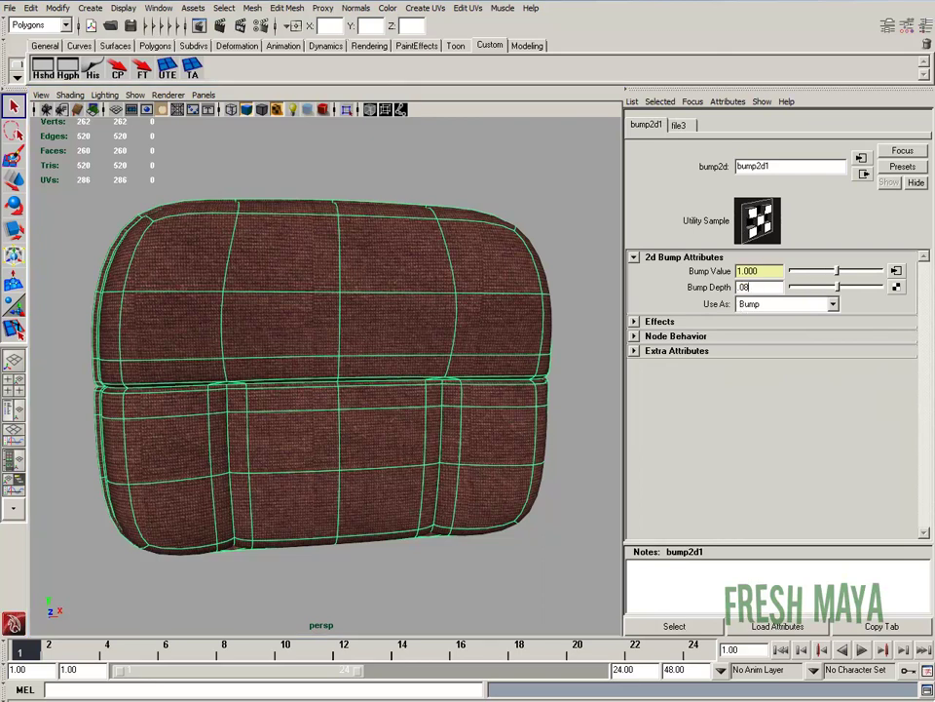
{"action": "key", "text": "Return"}
{"action": "left_click", "coordinate": [464, 197]}
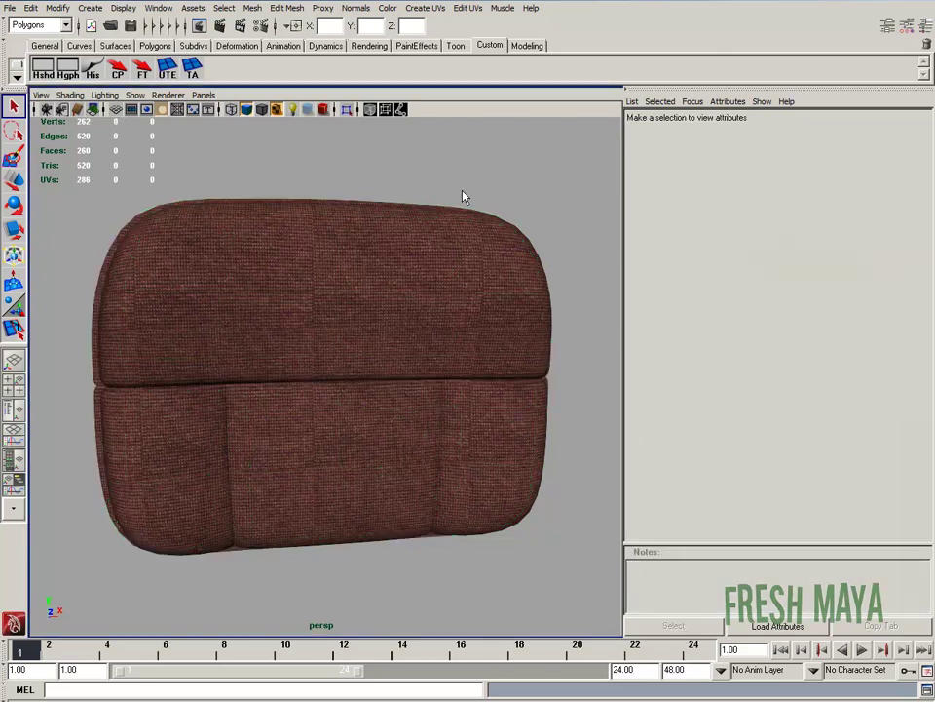
Select the cushion, save the scene, and open its UV layout in the UV Texture Editor.
{"action": "left_click", "coordinate": [417, 308]}
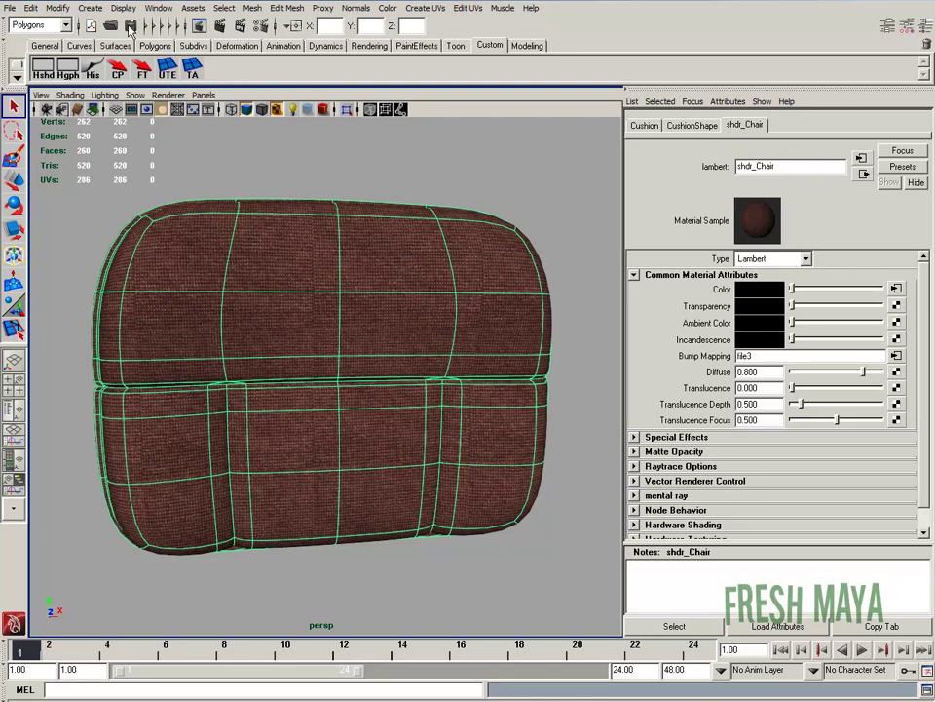
{"action": "left_click", "coordinate": [130, 26]}
{"action": "left_click", "coordinate": [167, 66]}
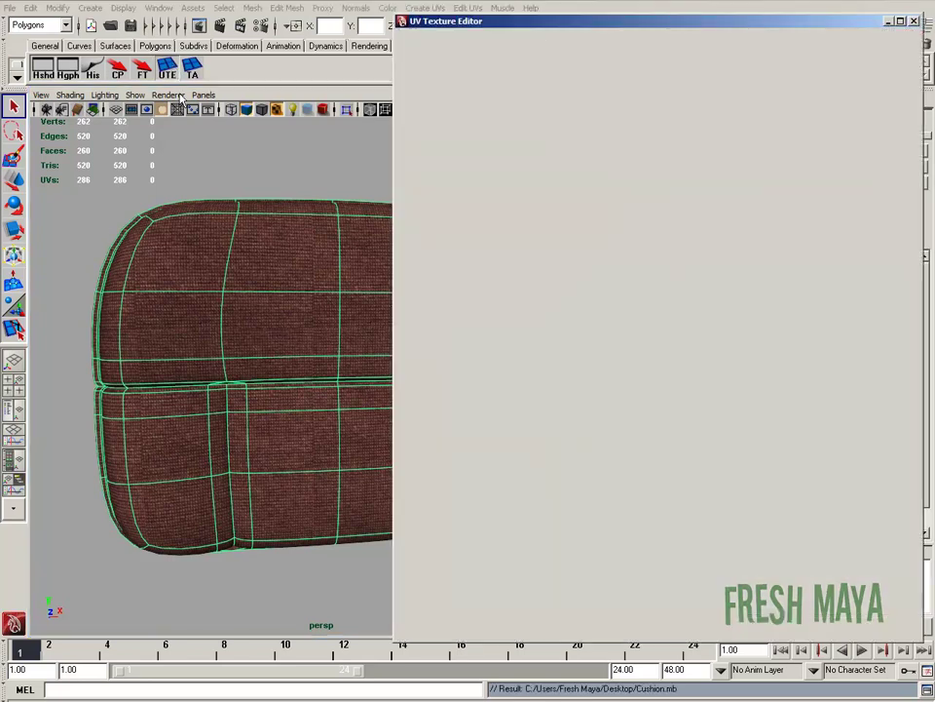
Examine the tightly packed UVs along the horizontal seam and vertical grooves of the cushion's front shell.
{"action": "scroll", "coordinate": [637, 438], "scroll_direction": "up", "scroll_amount": 8}
{"action": "middle_click_drag", "start_coordinate": [675, 458], "coordinate": [669, 238], "text": "alt"}
{"action": "scroll", "coordinate": [634, 297], "scroll_direction": "up", "scroll_amount": 2}
{"action": "middle_click_drag", "start_coordinate": [634, 288], "coordinate": [683, 343], "text": "alt"}
{"action": "right_click_drag", "start_coordinate": [546, 338], "coordinate": [732, 269], "text": "alt"}
{"action": "middle_click_drag", "start_coordinate": [733, 269], "coordinate": [764, 325], "text": "alt"}
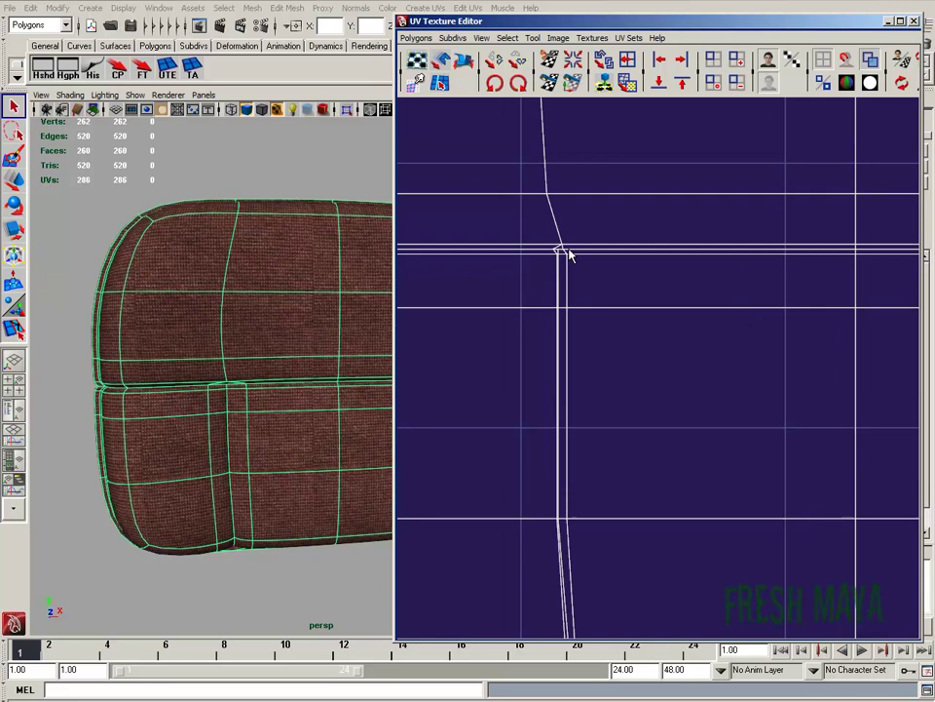
{"action": "right_click_drag", "start_coordinate": [568, 253], "coordinate": [527, 327], "text": "alt"}
{"action": "right_click_drag", "start_coordinate": [701, 338], "coordinate": [556, 345], "text": "alt"}
{"action": "middle_click_drag", "start_coordinate": [785, 349], "coordinate": [754, 348], "text": "alt"}
{"action": "right_click_drag", "start_coordinate": [754, 349], "coordinate": [694, 343], "text": "alt"}
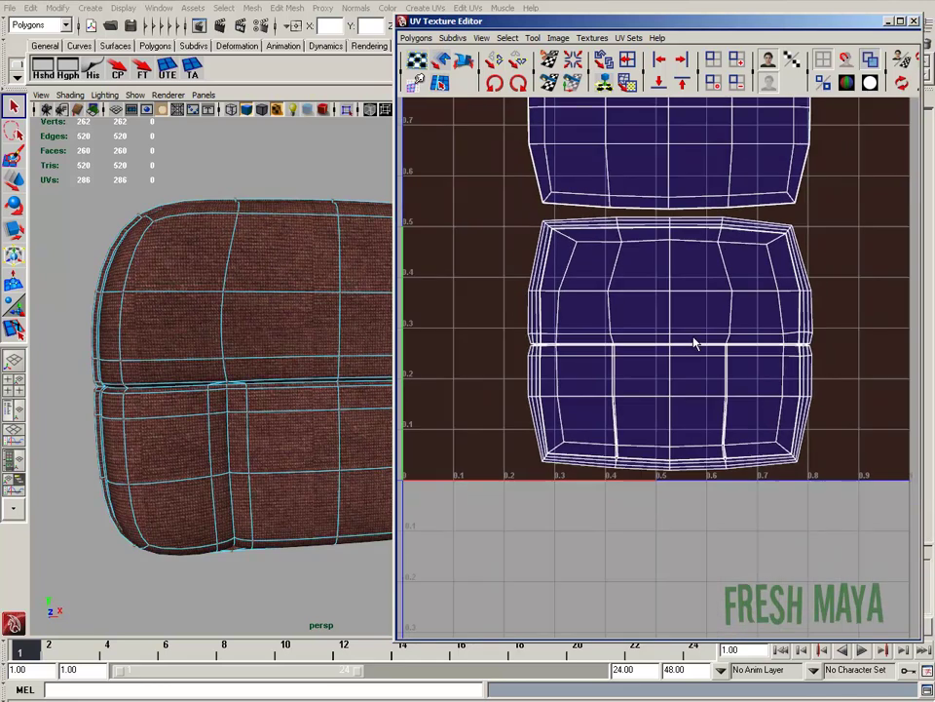
Select the row of UVs along the front shell's horizontal seam and scale them slightly apart vertically.
{"action": "middle_click_drag", "start_coordinate": [695, 343], "coordinate": [702, 382], "text": "alt"}
{"action": "left_click_drag", "start_coordinate": [527, 383], "coordinate": [824, 388]}
{"action": "right_click_drag", "start_coordinate": [824, 387], "coordinate": [700, 397], "text": "alt"}
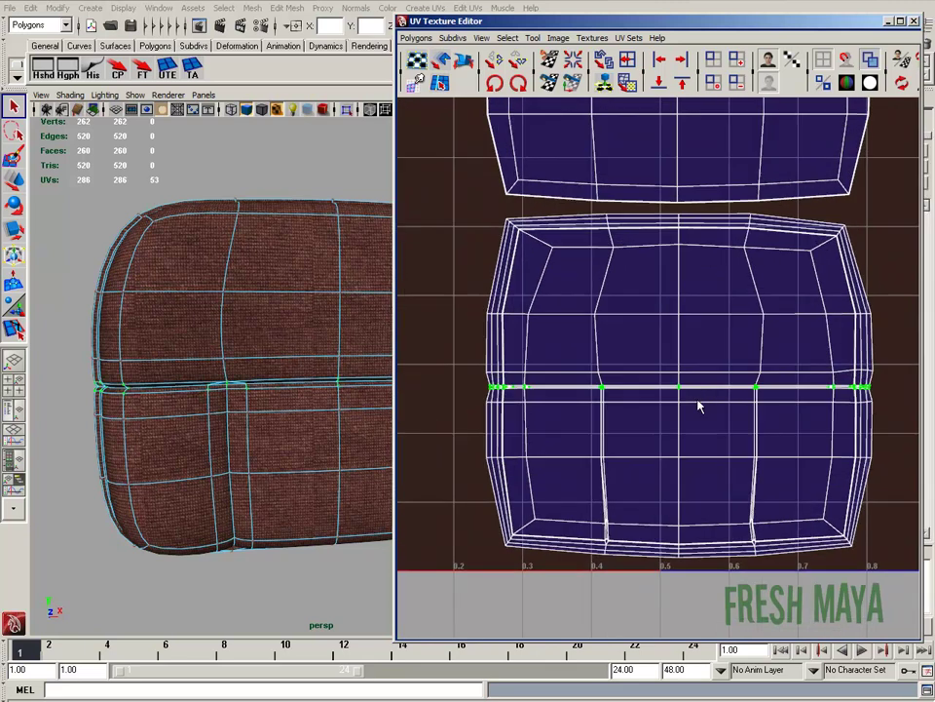
{"action": "key", "text": "r"}
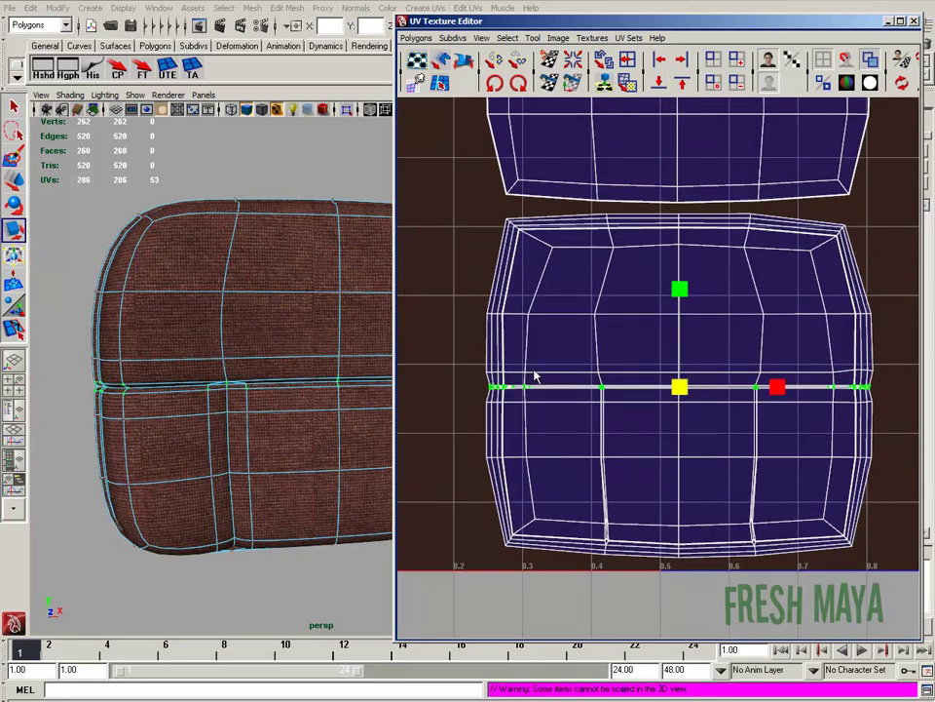
{"action": "right_click_drag", "start_coordinate": [534, 376], "coordinate": [746, 321], "text": "alt"}
{"action": "left_click_drag", "start_coordinate": [750, 310], "coordinate": [756, 280]}
{"action": "right_click_drag", "start_coordinate": [187, 400], "coordinate": [403, 411], "text": "alt"}
{"action": "mouse_move", "coordinate": [753, 322]}
{"action": "left_mouse_down"}
{"action": "mouse_move", "coordinate": [756, 355]}
{"action": "mouse_move", "coordinate": [758, 317]}
{"action": "mouse_move", "coordinate": [764, 339]}
{"action": "mouse_move", "coordinate": [757, 282]}
{"action": "mouse_move", "coordinate": [762, 313]}
{"action": "mouse_move", "coordinate": [762, 302]}
{"action": "left_mouse_up"}
Scale the selected seam UVs much further apart vertically and check the weave along the cushion's seam at close range.
{"action": "right_click_drag", "start_coordinate": [254, 389], "coordinate": [179, 399], "text": "alt"}
{"action": "left_click_drag", "start_coordinate": [179, 400], "coordinate": [225, 419], "text": "alt"}
{"action": "middle_click_drag", "start_coordinate": [226, 419], "coordinate": [217, 326], "text": "alt"}
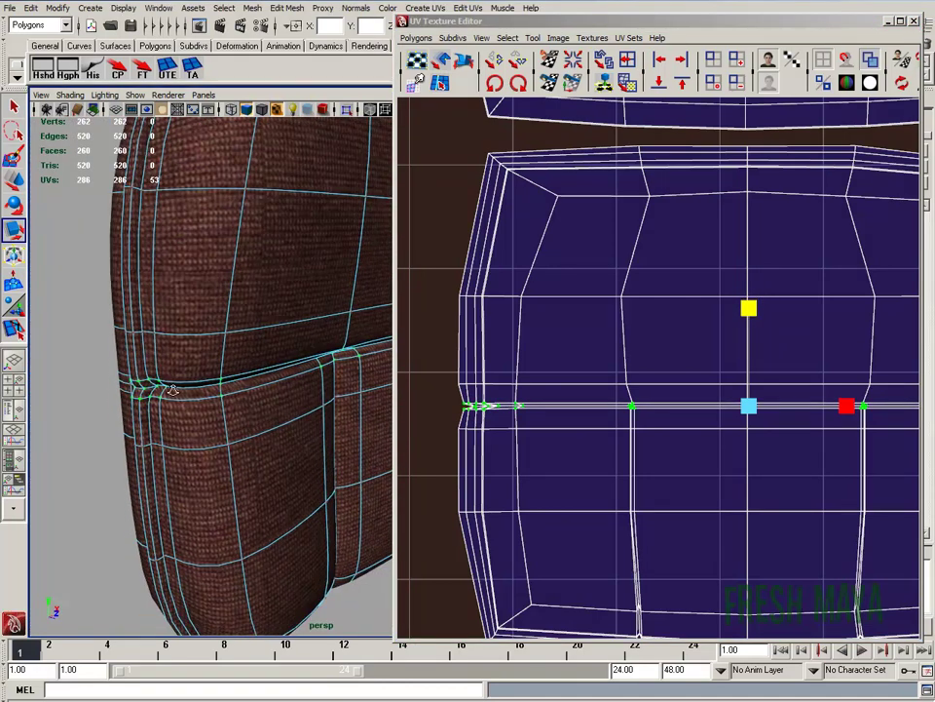
{"action": "right_click_drag", "start_coordinate": [217, 326], "coordinate": [263, 408], "text": "alt"}
{"action": "left_click_drag", "start_coordinate": [243, 410], "coordinate": [222, 388], "text": "alt"}
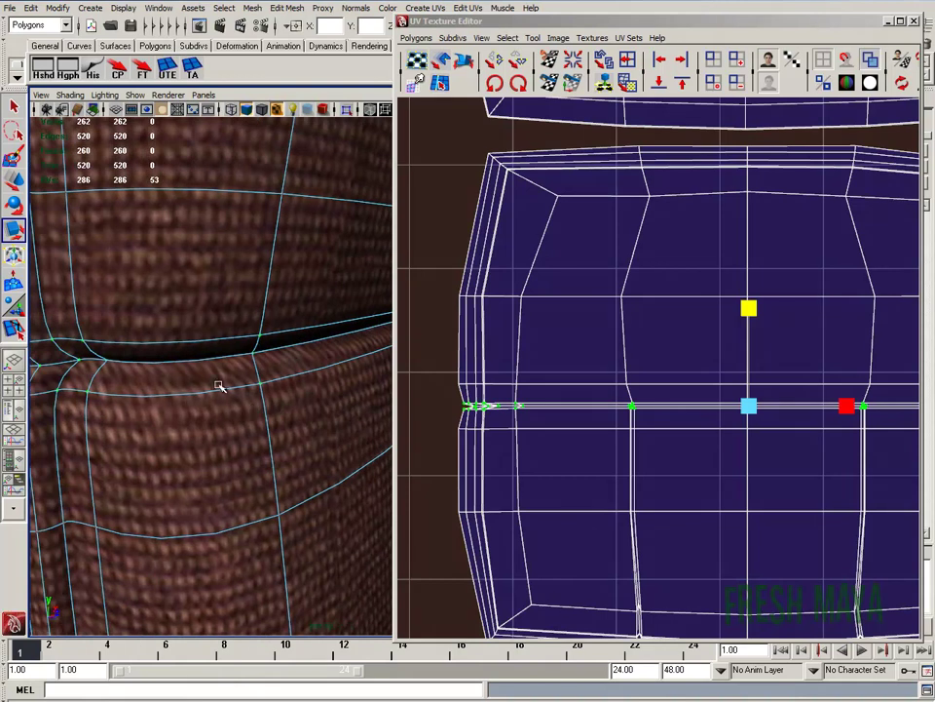
{"action": "left_click_drag", "start_coordinate": [751, 319], "coordinate": [743, 147]}
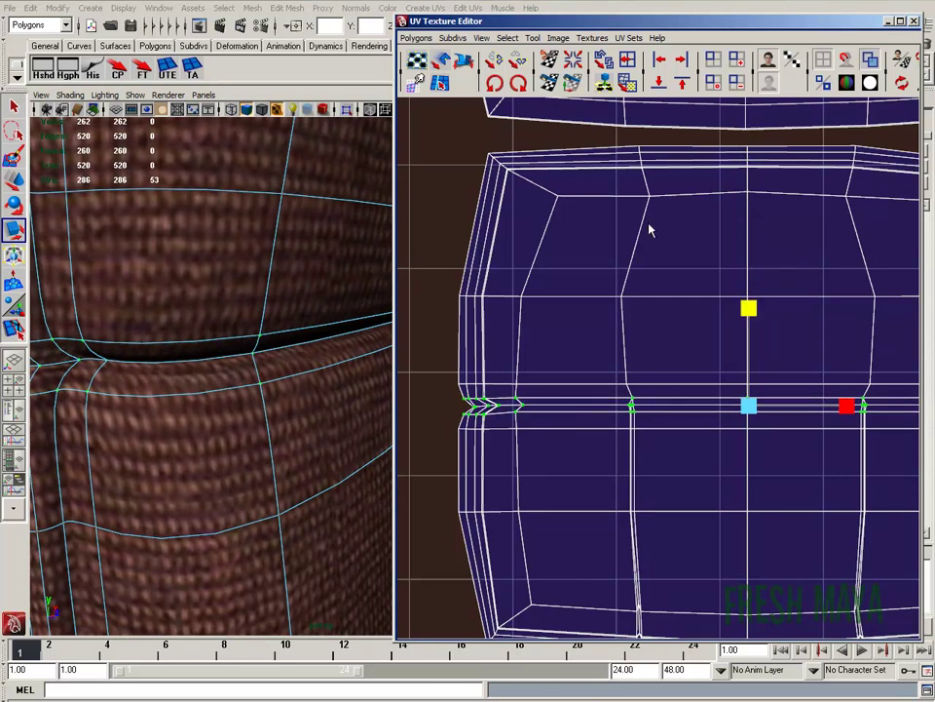
{"action": "right_click_drag", "start_coordinate": [278, 429], "coordinate": [225, 440], "text": "alt"}
{"action": "left_click_drag", "start_coordinate": [302, 429], "coordinate": [174, 441], "text": "alt"}
{"action": "left_click_drag", "start_coordinate": [250, 452], "coordinate": [220, 447], "text": "alt"}
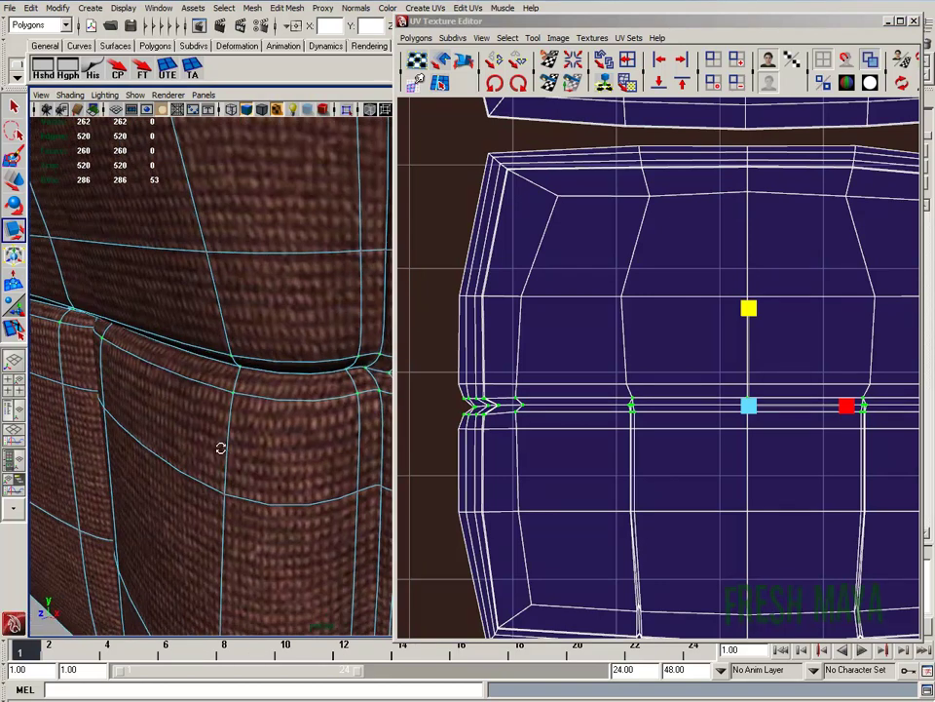
Check the weave along the cushion's horizontal seam and clear the selection of the seam UVs.
{"action": "left_click_drag", "start_coordinate": [272, 409], "coordinate": [264, 468], "text": "alt"}
{"action": "scroll", "coordinate": [533, 487], "scroll_direction": "down", "scroll_amount": 4}
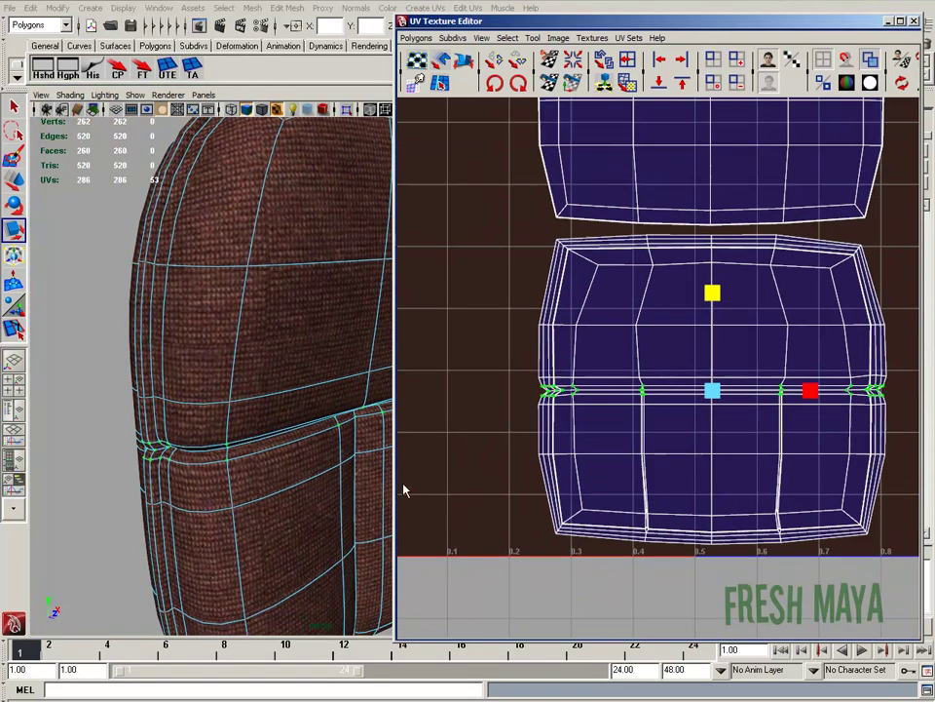
{"action": "scroll", "coordinate": [649, 433], "scroll_direction": "down", "scroll_amount": 2}
{"action": "middle_click_drag", "start_coordinate": [607, 327], "coordinate": [543, 370], "text": "alt"}
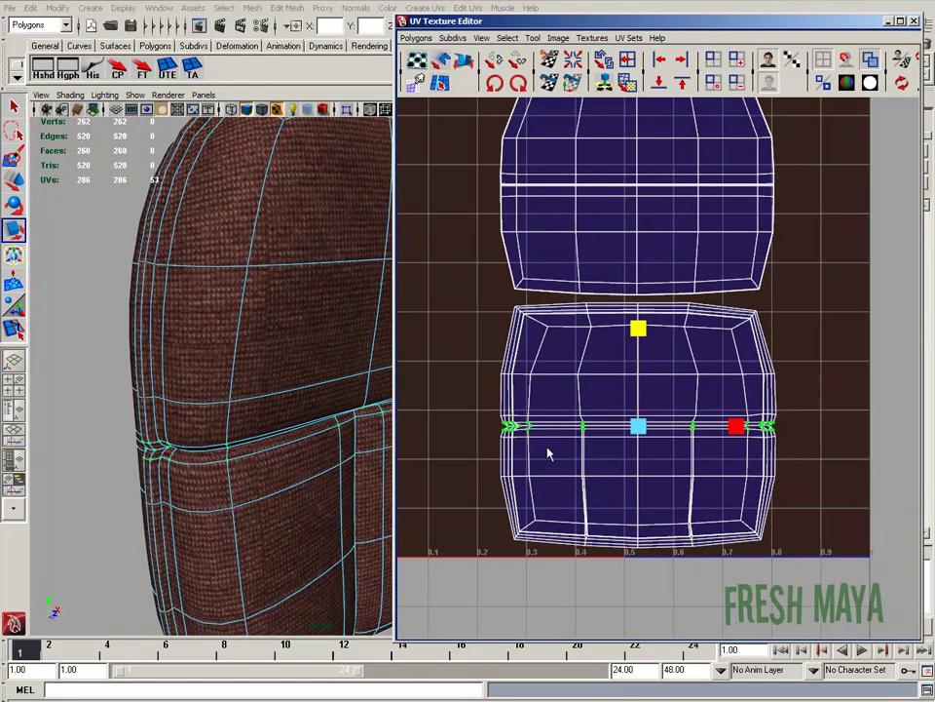
{"action": "left_click_drag", "start_coordinate": [126, 501], "coordinate": [165, 490], "text": "alt"}
{"action": "left_click_drag", "start_coordinate": [220, 494], "coordinate": [221, 460], "text": "alt"}
{"action": "right_click_drag", "start_coordinate": [222, 460], "coordinate": [131, 473], "text": "alt"}
{"action": "left_click", "coordinate": [907, 98]}
{"action": "right_click_drag", "start_coordinate": [743, 324], "coordinate": [636, 325], "text": "alt"}
{"action": "left_click", "coordinate": [792, 280]}
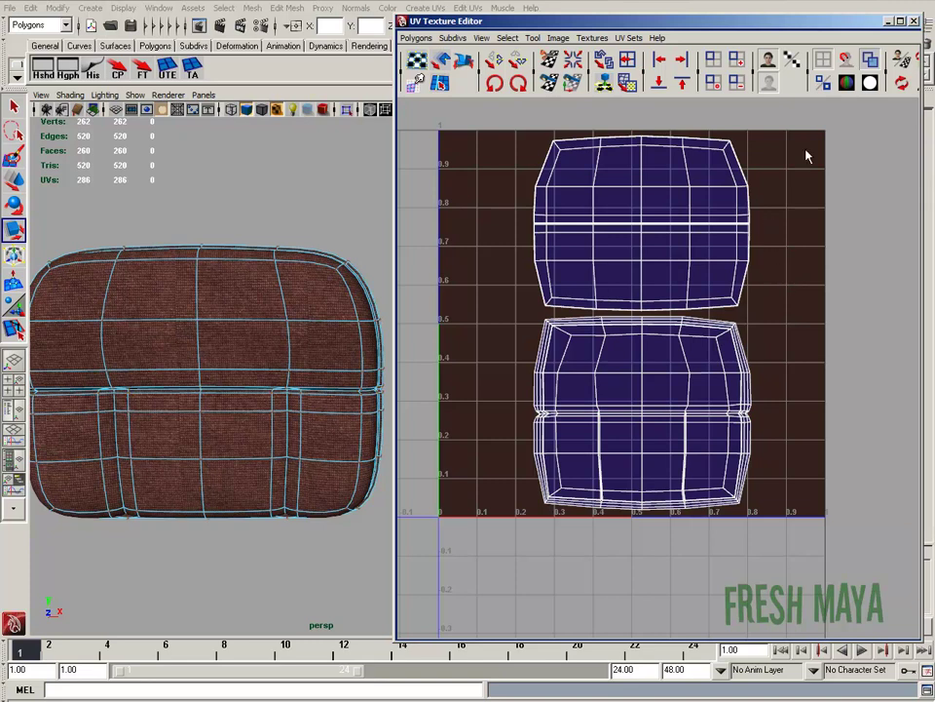
Close the UV Texture Editor and return the cushion to object selection mode.
{"action": "left_click", "coordinate": [914, 21]}
{"action": "right_click_drag", "start_coordinate": [421, 396], "coordinate": [323, 376], "text": "alt"}
{"action": "left_click_drag", "start_coordinate": [182, 397], "coordinate": [203, 397], "text": "alt"}
{"action": "right_click_drag", "start_coordinate": [202, 397], "coordinate": [294, 368], "text": "alt"}
{"action": "key", "text": "F8"}
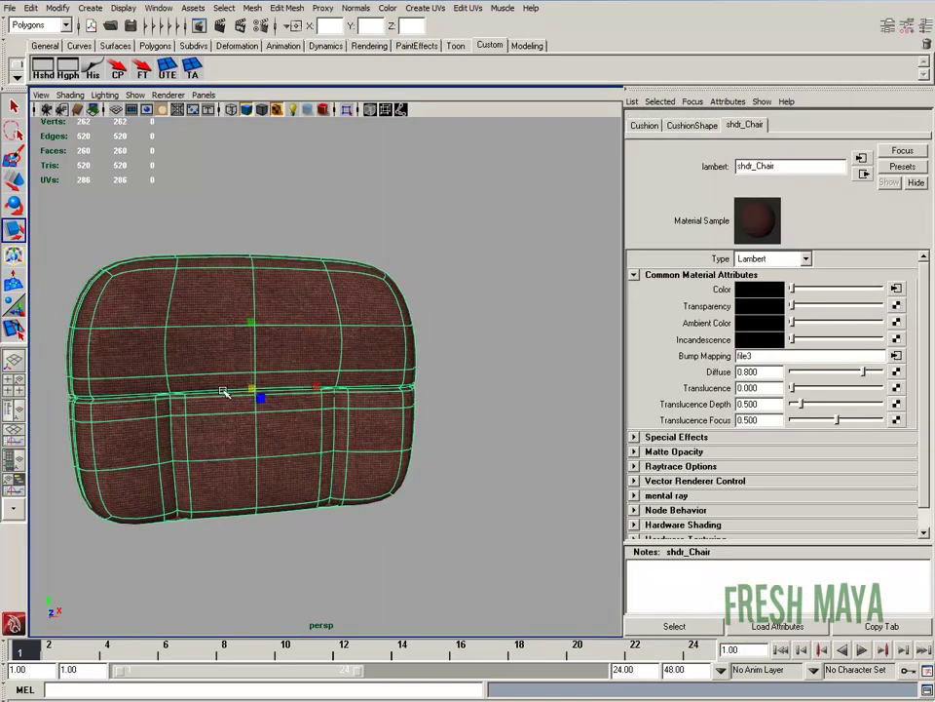
Deselect the cushion and examine the fabric texture across its front and along the seams without the wireframe.
{"action": "middle_click_drag", "start_coordinate": [224, 391], "coordinate": [351, 409], "text": "alt"}
{"action": "left_click_drag", "start_coordinate": [458, 281], "coordinate": [324, 340], "text": "alt"}
{"action": "scroll", "coordinate": [303, 376], "scroll_direction": "up", "scroll_amount": 4}
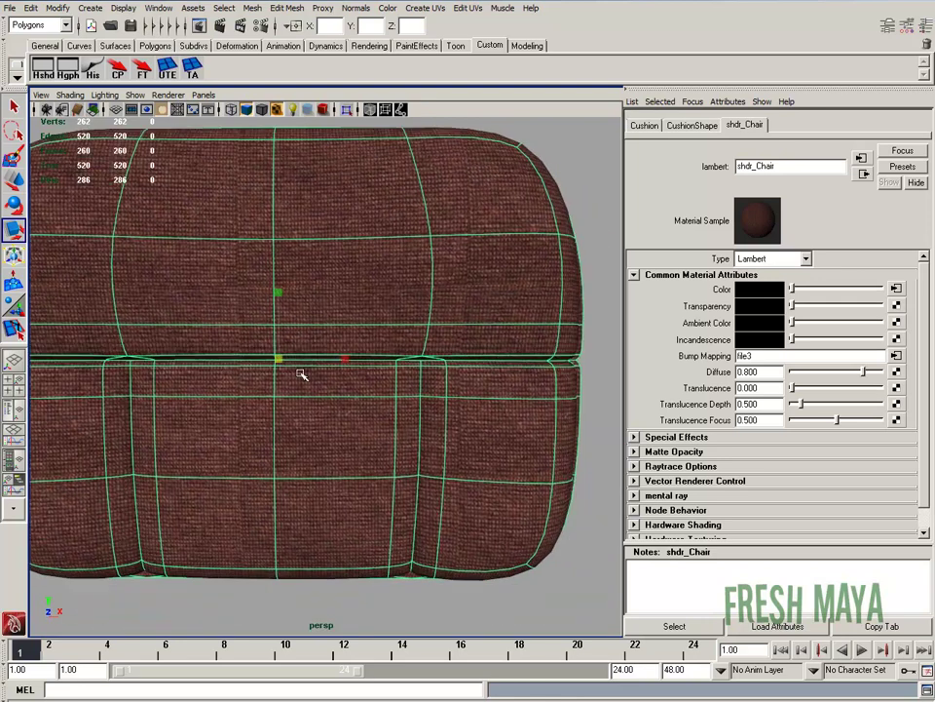
{"action": "scroll", "coordinate": [361, 378], "scroll_direction": "down", "scroll_amount": 4}
{"action": "left_click_drag", "start_coordinate": [331, 384], "coordinate": [308, 389], "text": "alt"}
{"action": "scroll", "coordinate": [330, 392], "scroll_direction": "up", "scroll_amount": 3}
{"action": "left_click", "coordinate": [510, 154]}
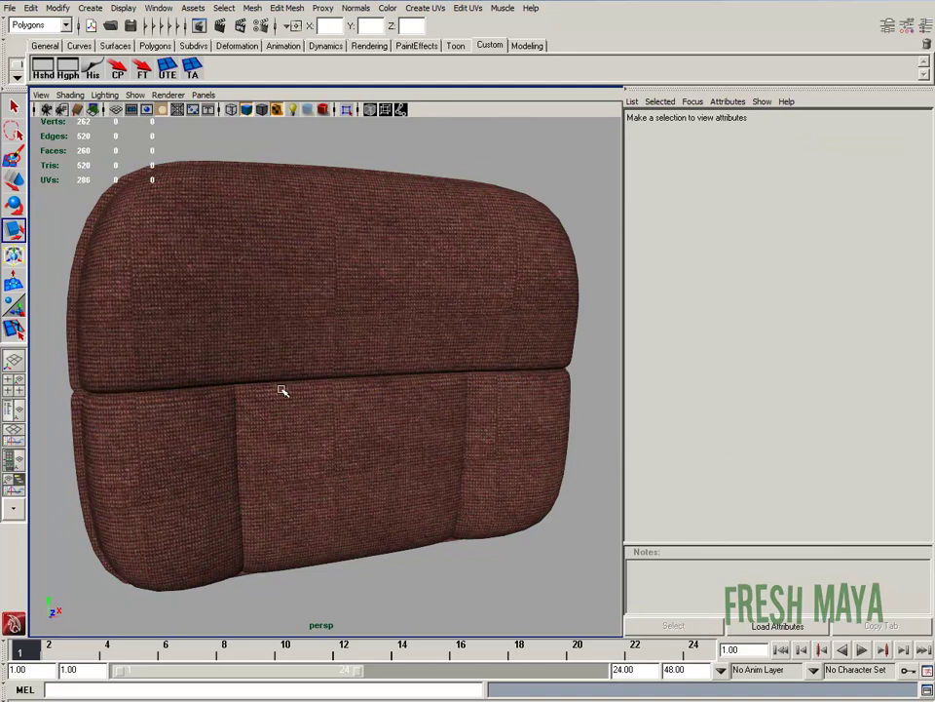
{"action": "scroll", "coordinate": [345, 409], "scroll_direction": "up", "scroll_amount": 1}
{"action": "middle_click_drag", "start_coordinate": [348, 412], "coordinate": [345, 401], "text": "alt"}
{"action": "mouse_move", "coordinate": [345, 399]}
{"action": "left_mouse_down", "text": "alt"}
{"action": "mouse_move", "coordinate": [326, 393]}
{"action": "mouse_move", "coordinate": [323, 407]}
{"action": "mouse_move", "coordinate": [380, 397]}
{"action": "mouse_move", "coordinate": [364, 400]}
{"action": "left_mouse_up", "text": "alt"}
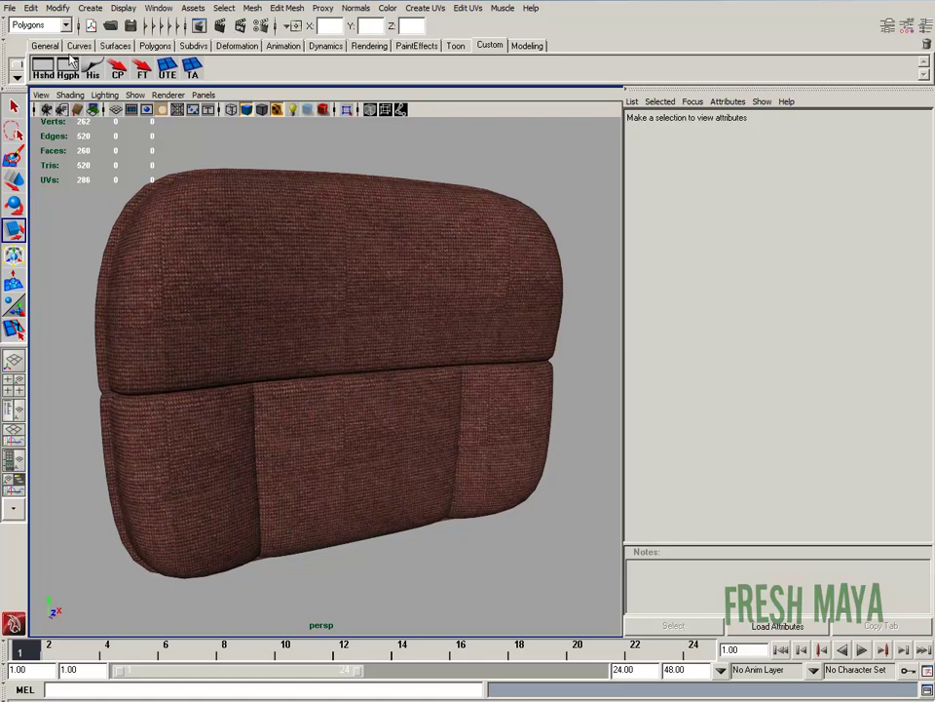
Set the perspective camera's film gate to 35mm TV Projection.
{"action": "left_click", "coordinate": [63, 109]}
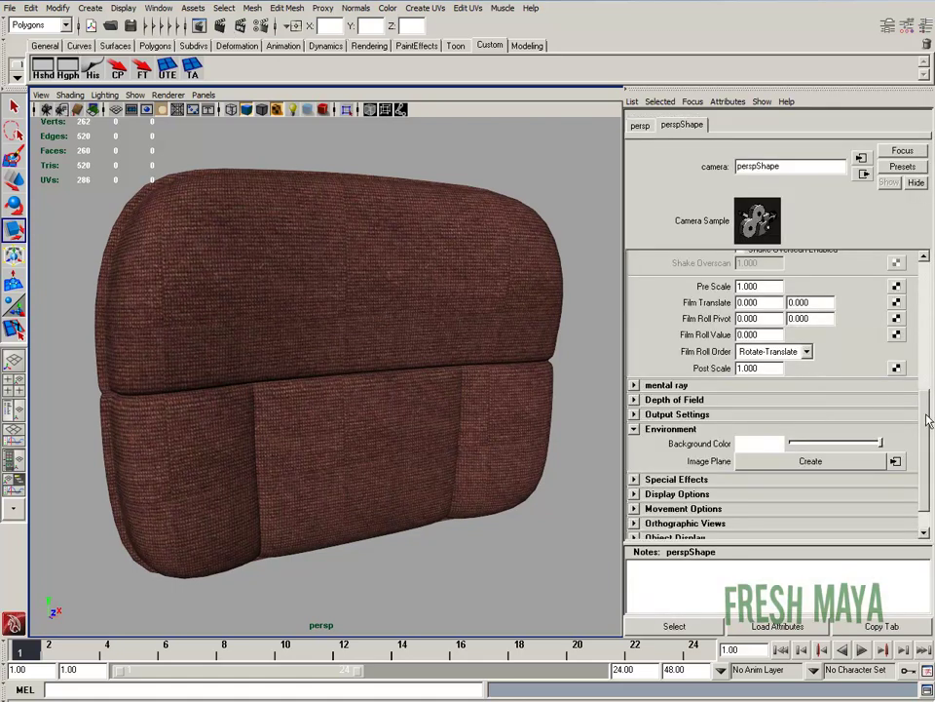
{"action": "scroll", "coordinate": [924, 364], "scroll_direction": "up", "scroll_amount": 3}
{"action": "left_click_drag", "start_coordinate": [924, 363], "coordinate": [923, 322]}
{"action": "left_click", "coordinate": [823, 342]}
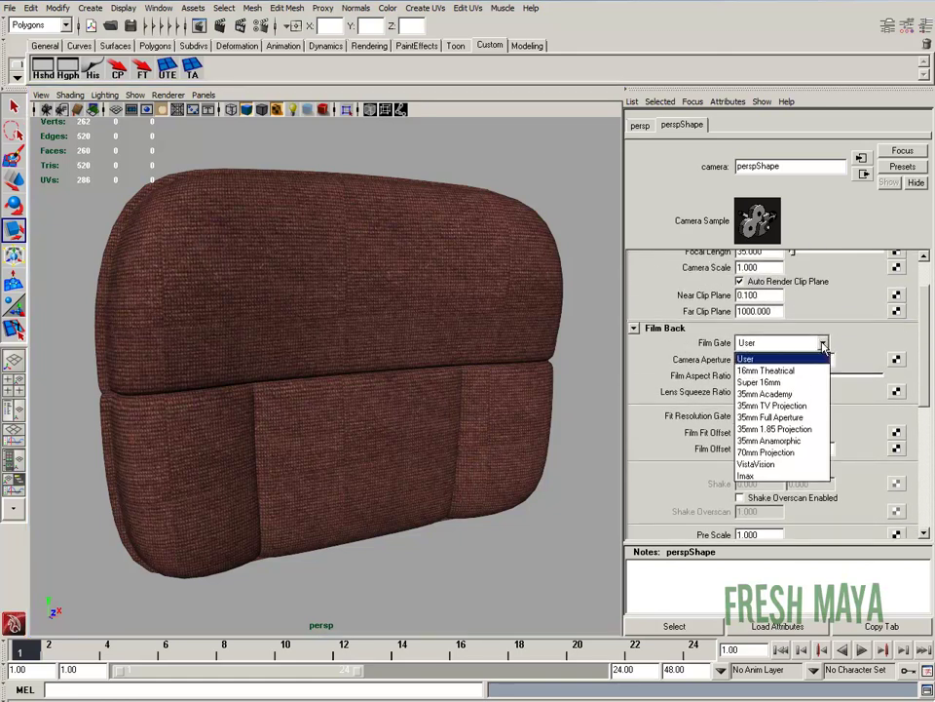
{"action": "left_click", "coordinate": [782, 405]}
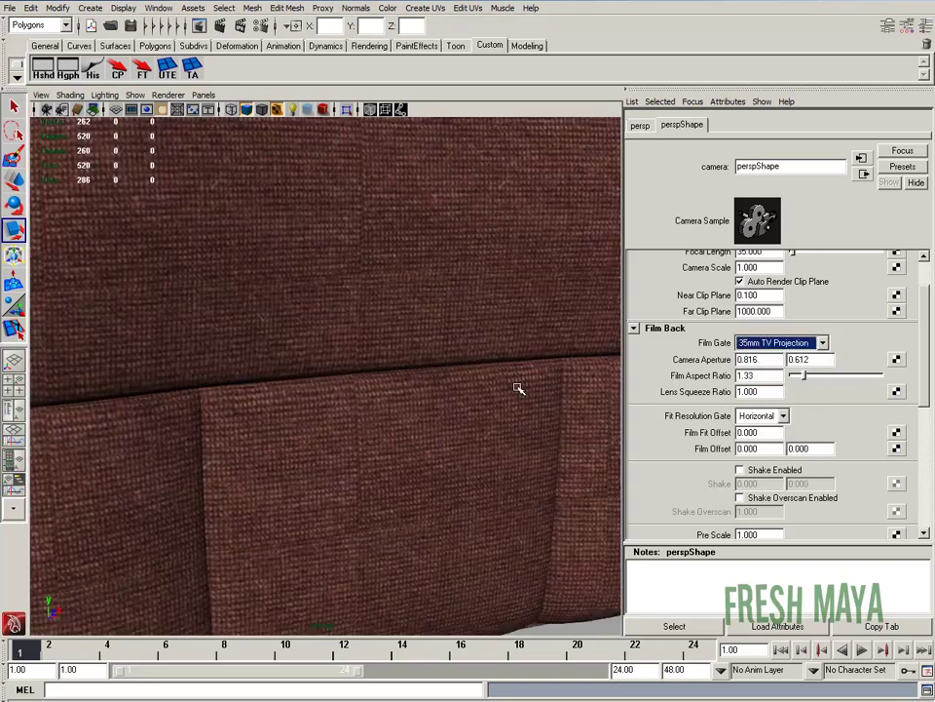
Frame the whole cushion front at a three-quarter angle in the perspective view and render the current frame.
{"action": "right_click_drag", "start_coordinate": [517, 388], "coordinate": [334, 385], "text": "alt"}
{"action": "left_click_drag", "start_coordinate": [334, 384], "coordinate": [382, 380], "text": "alt"}
{"action": "right_click_drag", "start_coordinate": [382, 380], "coordinate": [384, 400], "text": "alt"}
{"action": "left_click_drag", "start_coordinate": [384, 400], "coordinate": [420, 411], "text": "alt"}
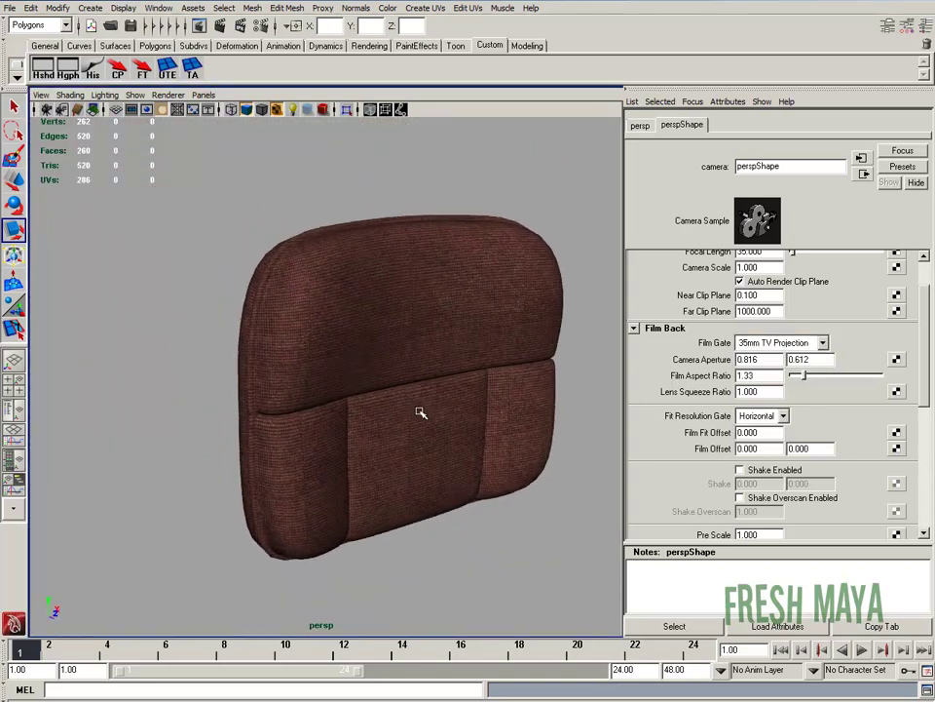
{"action": "middle_click_drag", "start_coordinate": [420, 412], "coordinate": [324, 409], "text": "alt"}
{"action": "left_click_drag", "start_coordinate": [325, 410], "coordinate": [408, 409], "text": "alt"}
{"action": "middle_click_drag", "start_coordinate": [408, 373], "coordinate": [407, 409], "text": "alt"}
{"action": "right_click_drag", "start_coordinate": [408, 410], "coordinate": [404, 407], "text": "alt"}
{"action": "left_click_drag", "start_coordinate": [403, 407], "coordinate": [406, 418], "text": "alt"}
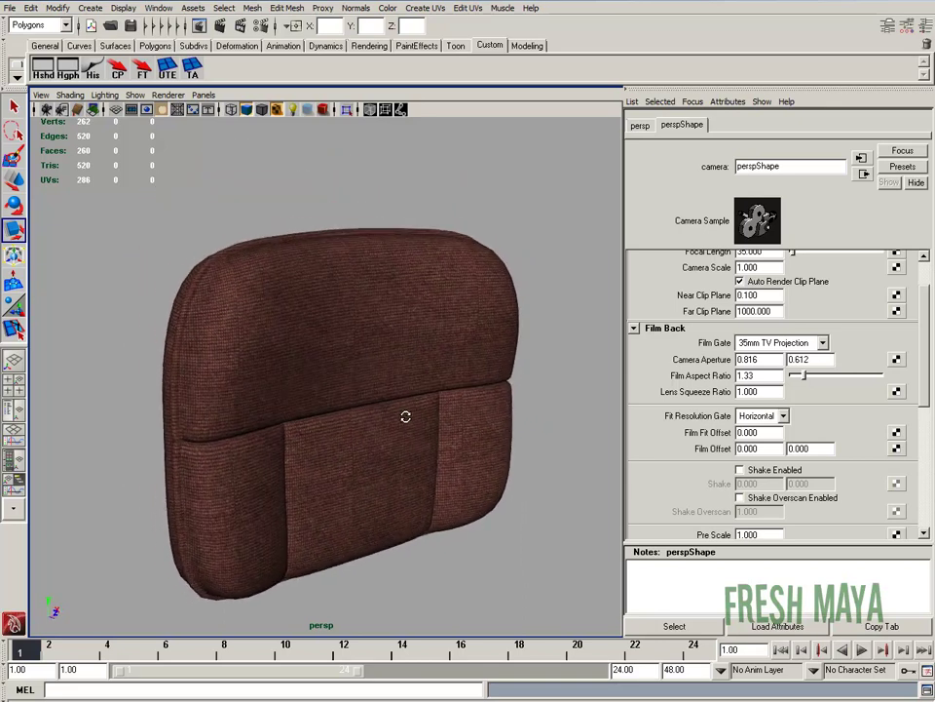
{"action": "middle_click_drag", "start_coordinate": [405, 428], "coordinate": [406, 407], "text": "alt"}
{"action": "left_click_drag", "start_coordinate": [407, 407], "coordinate": [387, 411], "text": "alt"}
{"action": "right_click_drag", "start_coordinate": [388, 411], "coordinate": [391, 422], "text": "alt"}
{"action": "middle_click_drag", "start_coordinate": [390, 422], "coordinate": [384, 417], "text": "alt"}
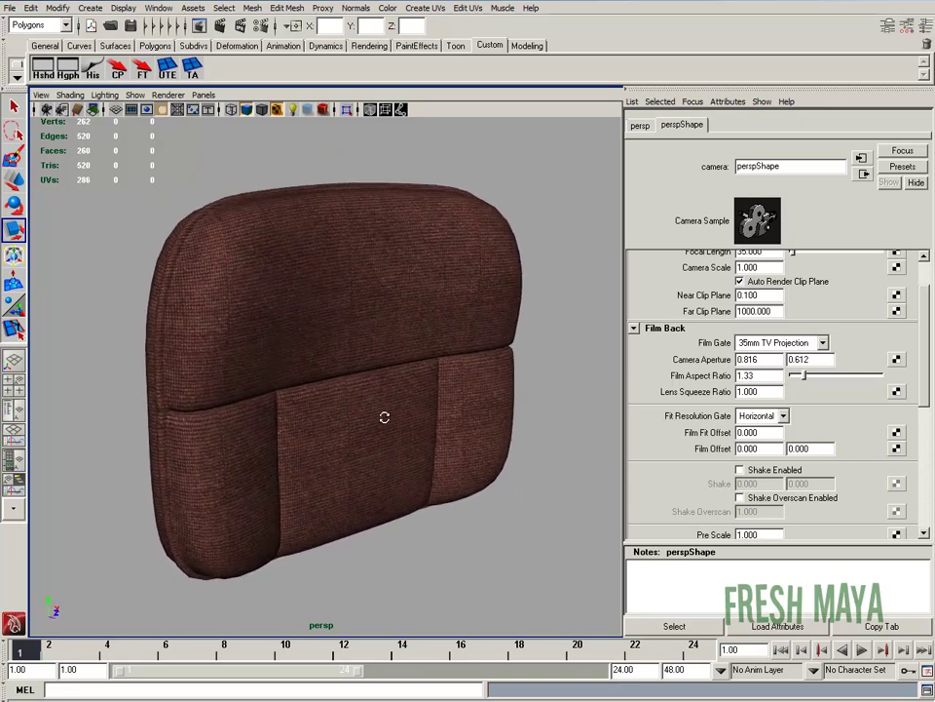
{"action": "left_click_drag", "start_coordinate": [384, 417], "coordinate": [382, 418], "text": "alt"}
{"action": "right_click_drag", "start_coordinate": [382, 418], "coordinate": [386, 417], "text": "alt"}
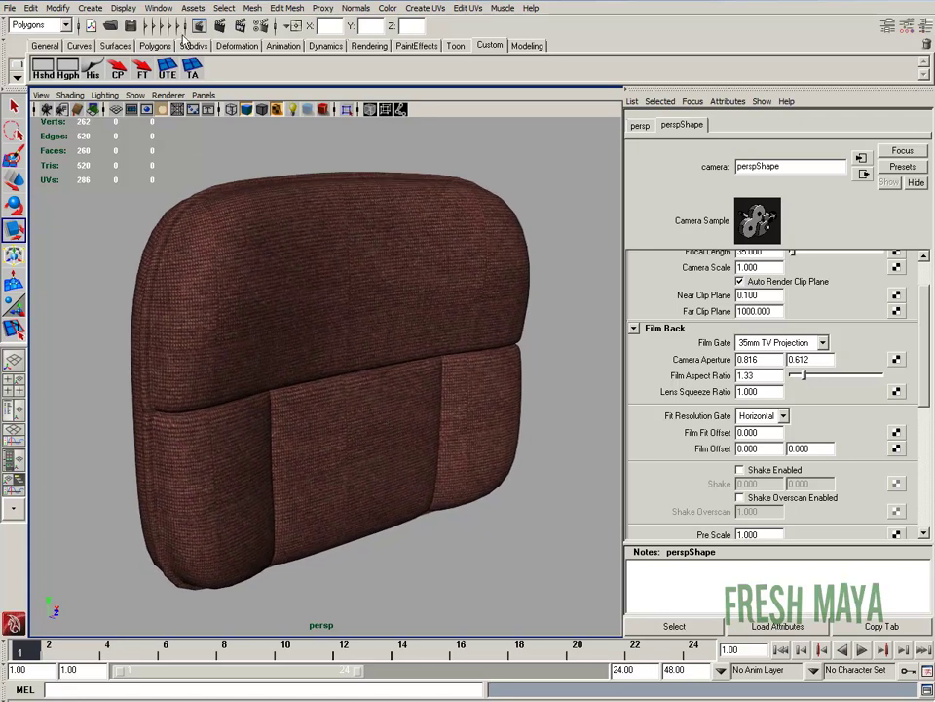
{"action": "left_click_drag", "start_coordinate": [223, 239], "coordinate": [261, 268], "text": "alt"}
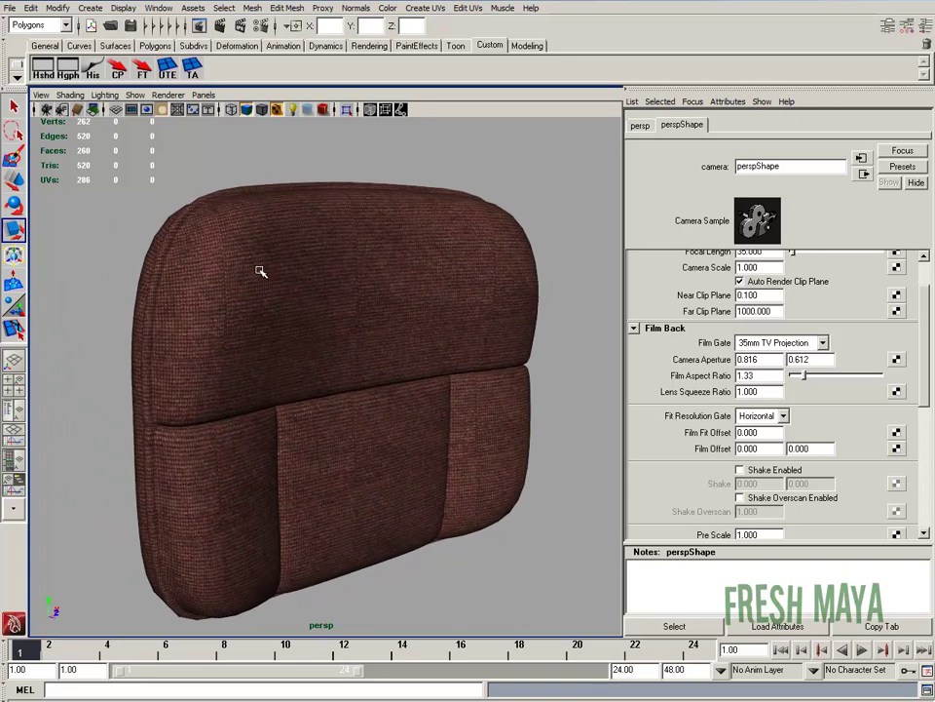
{"action": "left_click", "coordinate": [221, 27]}
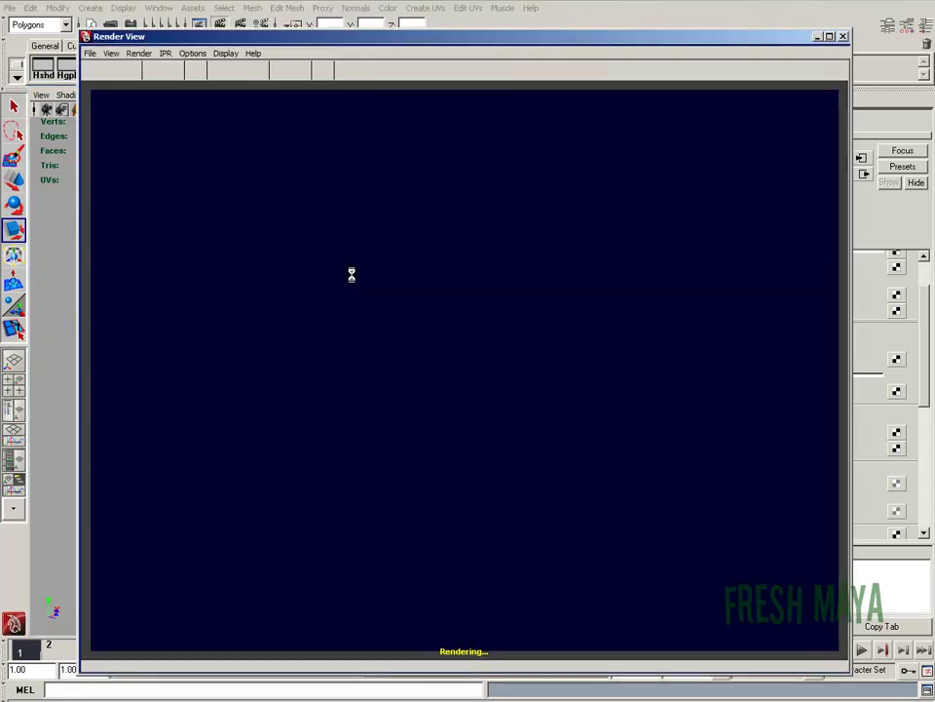